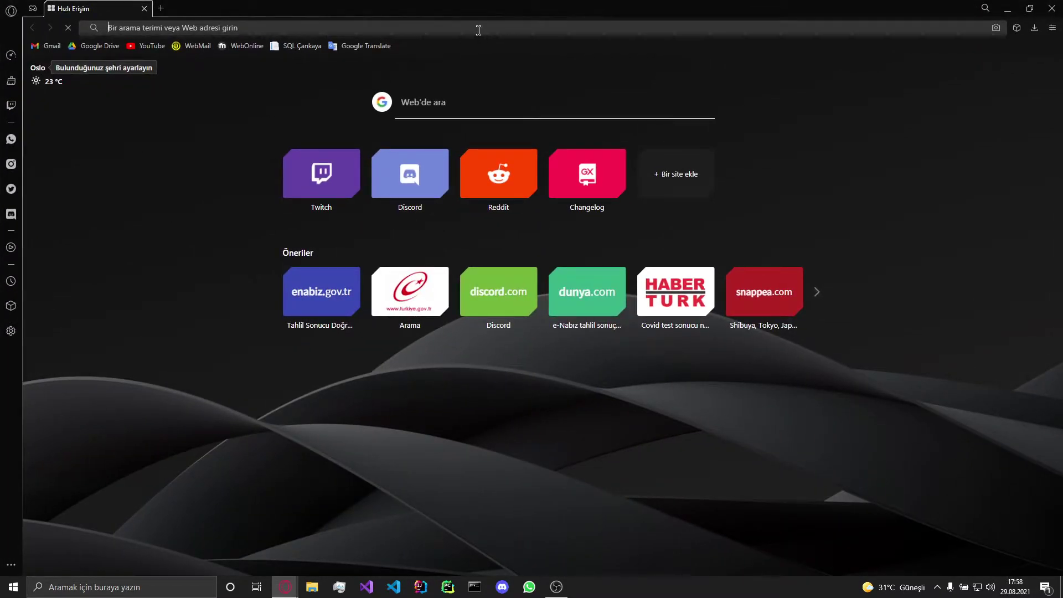
- Open the AlexeyAB/darknet GitHub repository and go to the start of its page
{"action": "left_click", "coordinate": [479, 30]}
{"action": "type", "text": "darkn"}
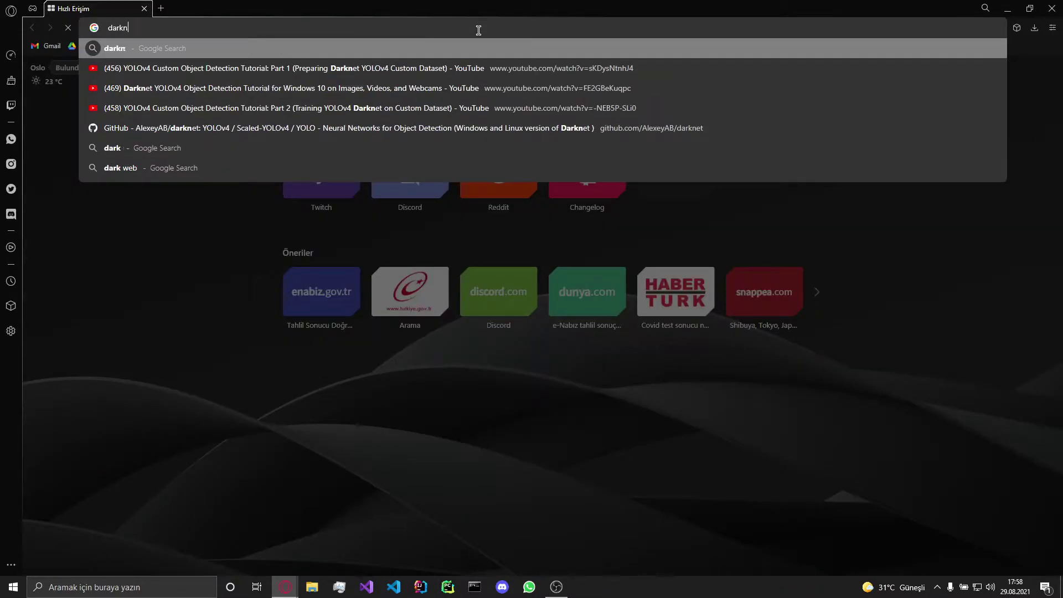
{"action": "type", "text": "et git"}
{"action": "key", "text": "Down"}
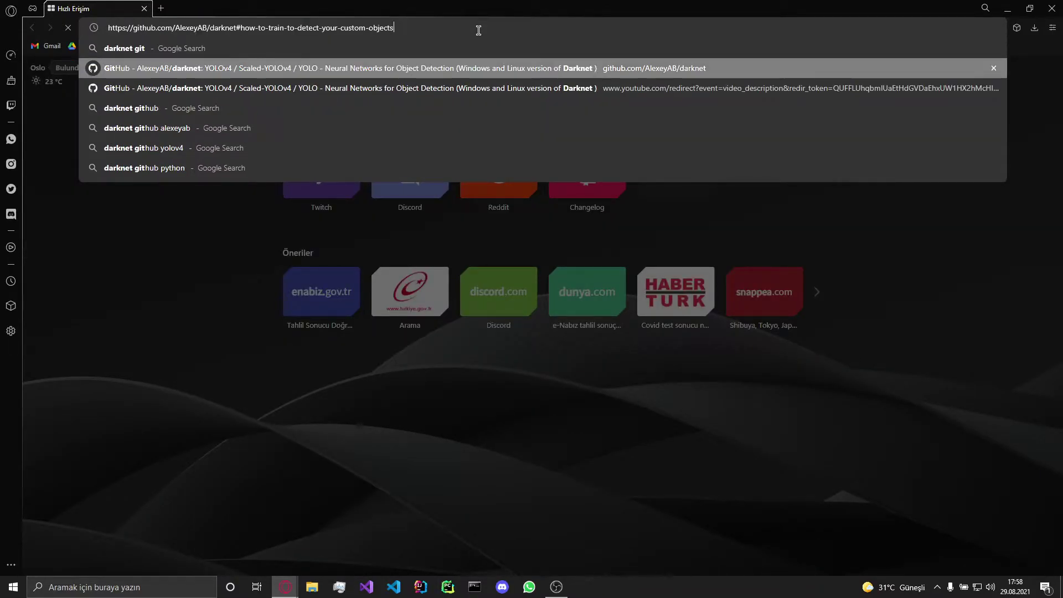
{"action": "key", "text": "Return"}
{"action": "scroll", "coordinate": [319, 212], "scroll_direction": "up", "scroll_amount": 20}
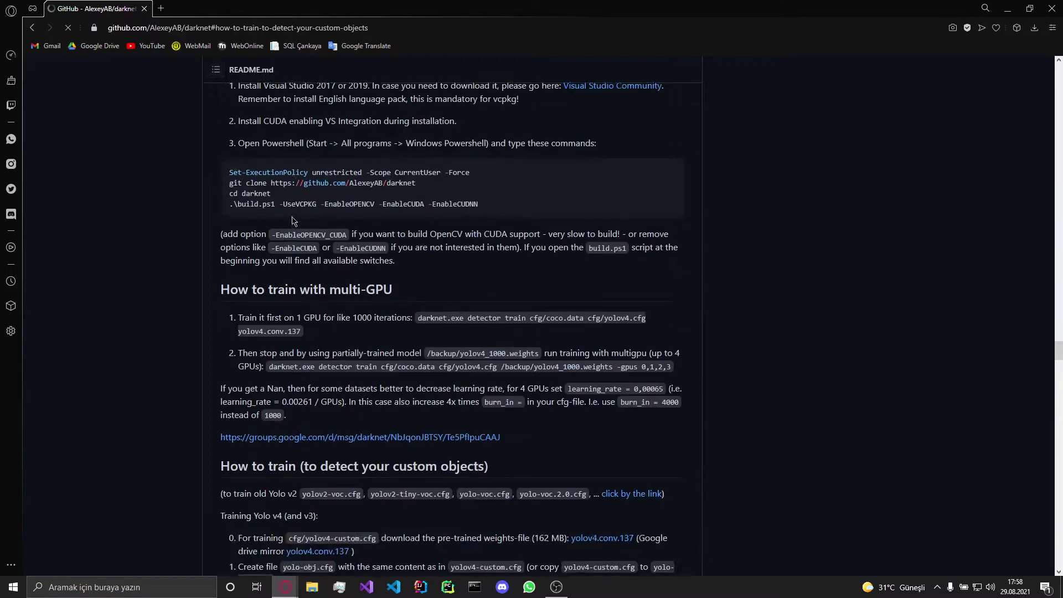
{"action": "scroll", "coordinate": [319, 212], "scroll_direction": "up", "scroll_amount": 20}
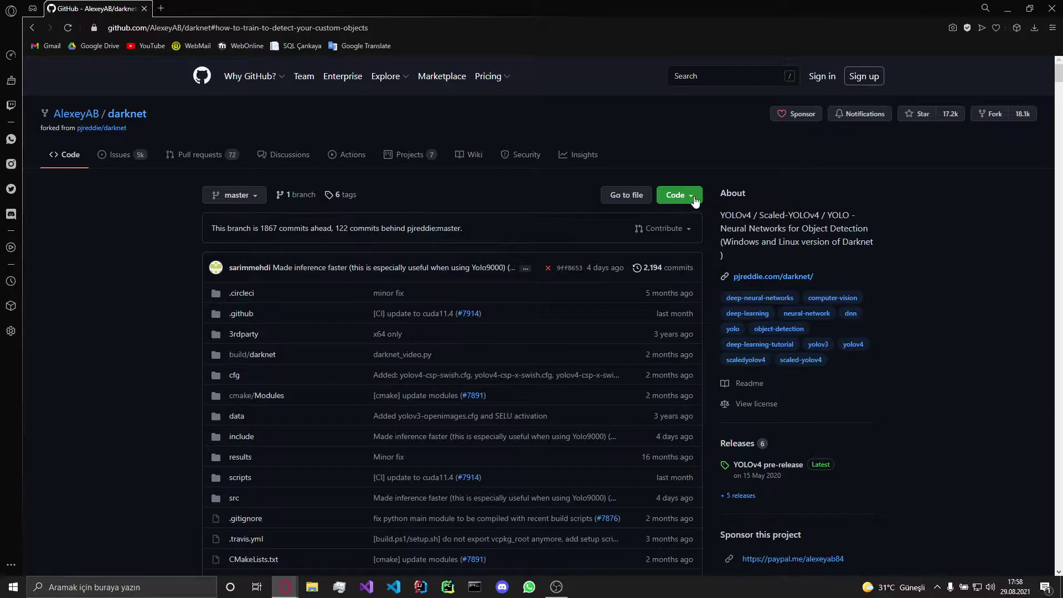
- Download the repository as darknet-master.zip to the desktop and minimize the browser
{"action": "left_click", "coordinate": [696, 198]}
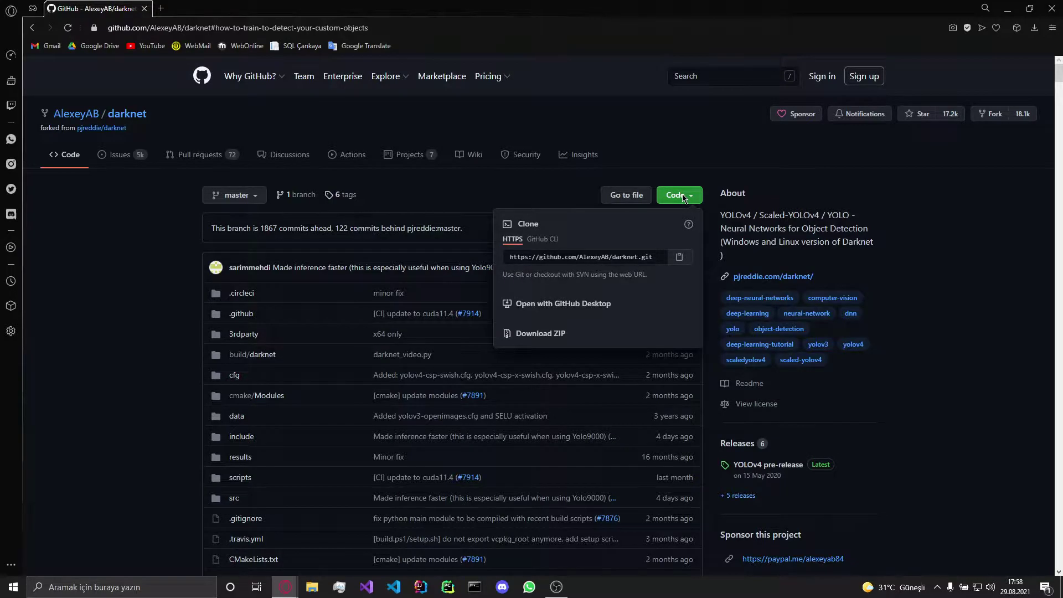
{"action": "left_click", "coordinate": [558, 343]}
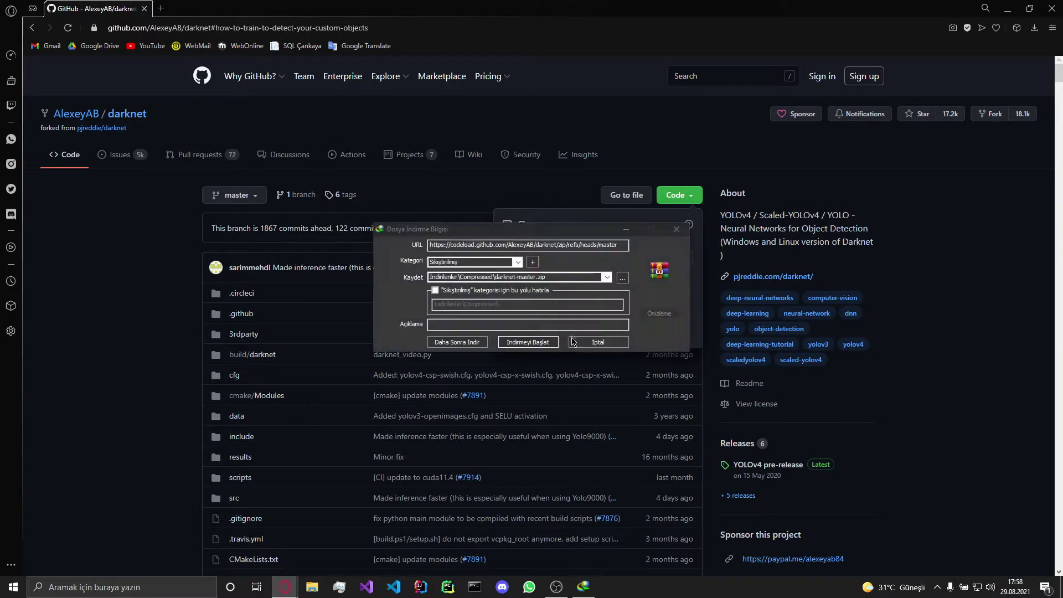
{"action": "left_click", "coordinate": [623, 277]}
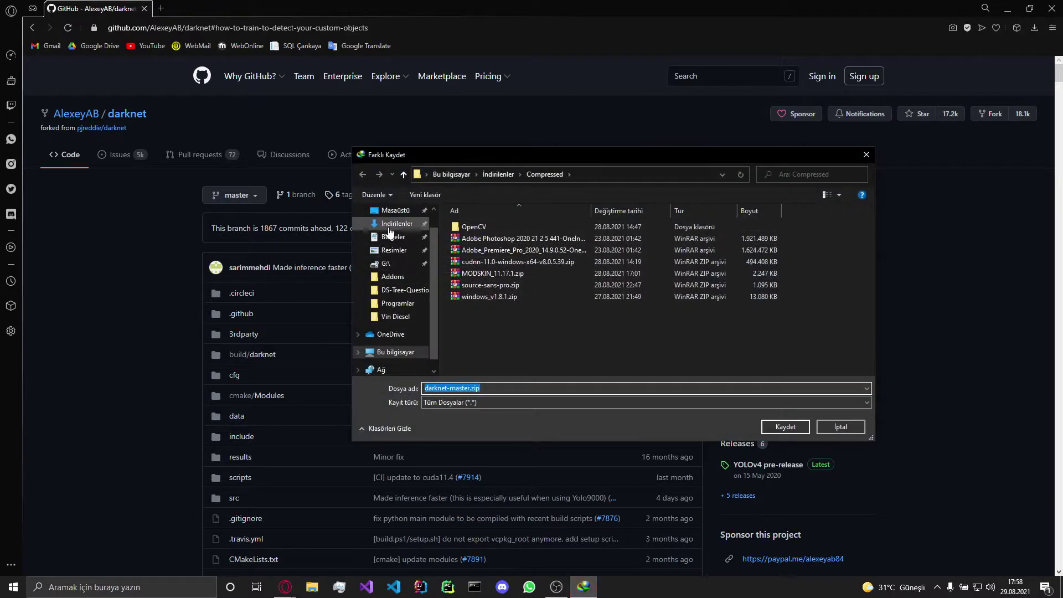
{"action": "left_click", "coordinate": [394, 211]}
{"action": "left_click", "coordinate": [785, 426]}
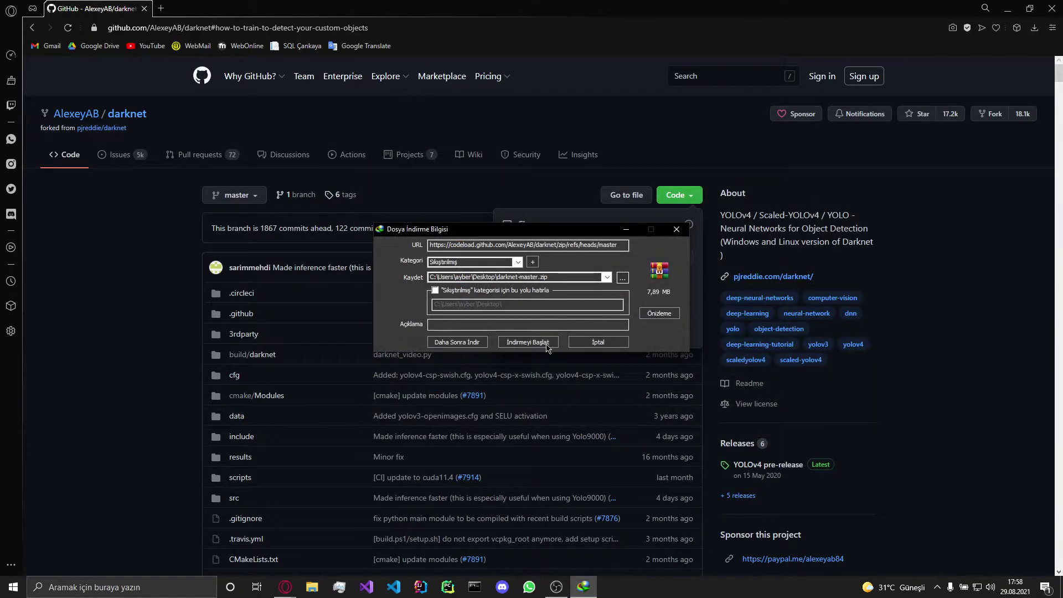
{"action": "left_click", "coordinate": [528, 342]}
{"action": "left_click", "coordinate": [1007, 8]}
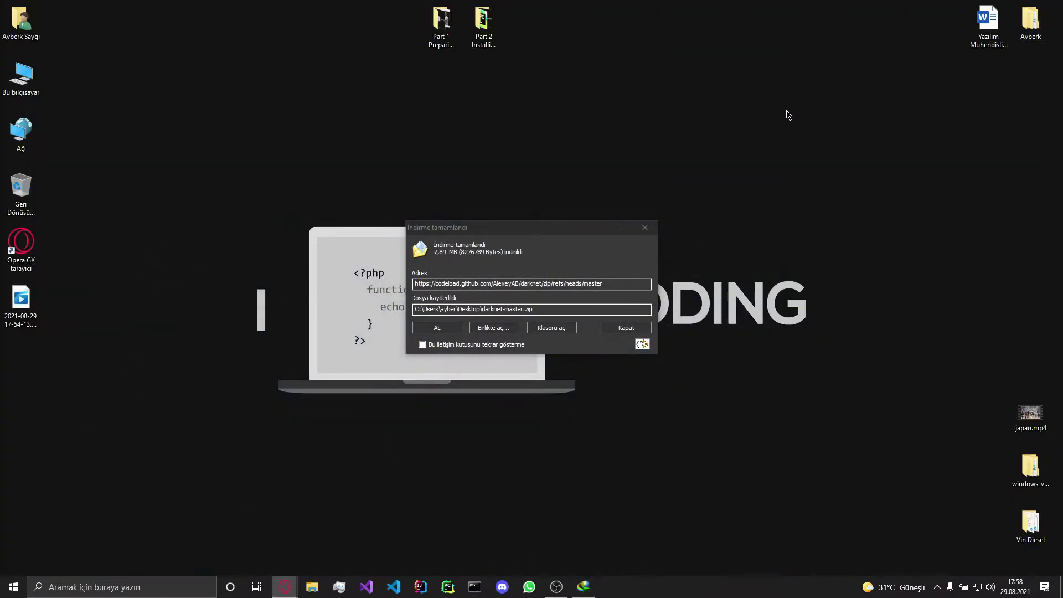
- Create a desktop folder named darknet and place it beside the Part 2 folder
{"action": "right_click", "coordinate": [795, 118]}
{"action": "mouse_move", "coordinate": [807, 263]}
{"action": "left_click", "coordinate": [755, 265]}
{"action": "type", "text": "Darkent"}
{"action": "key", "text": "BackSpace"}
{"action": "key", "text": "BackSpace"}
{"action": "key", "text": "BackSpace"}
{"action": "key", "text": "BackSpace"}
{"action": "key", "text": "BackSpace"}
{"action": "key", "text": "BackSpace"}
{"action": "key", "text": "BackSpace"}
{"action": "type", "text": "darknet"}
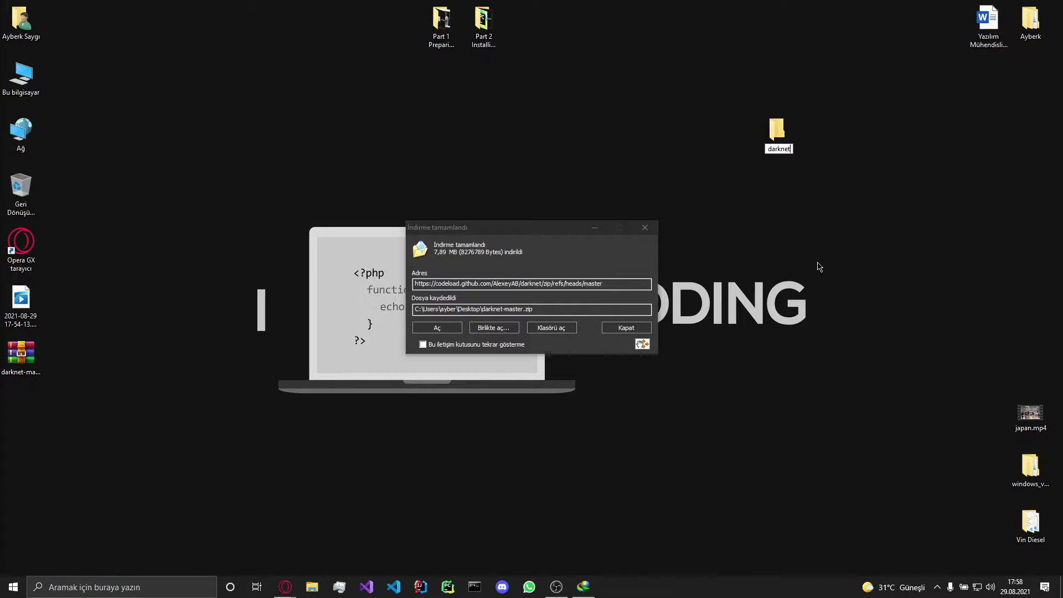
{"action": "key", "text": "Return"}
{"action": "left_click_drag", "start_coordinate": [774, 132], "coordinate": [525, 25]}
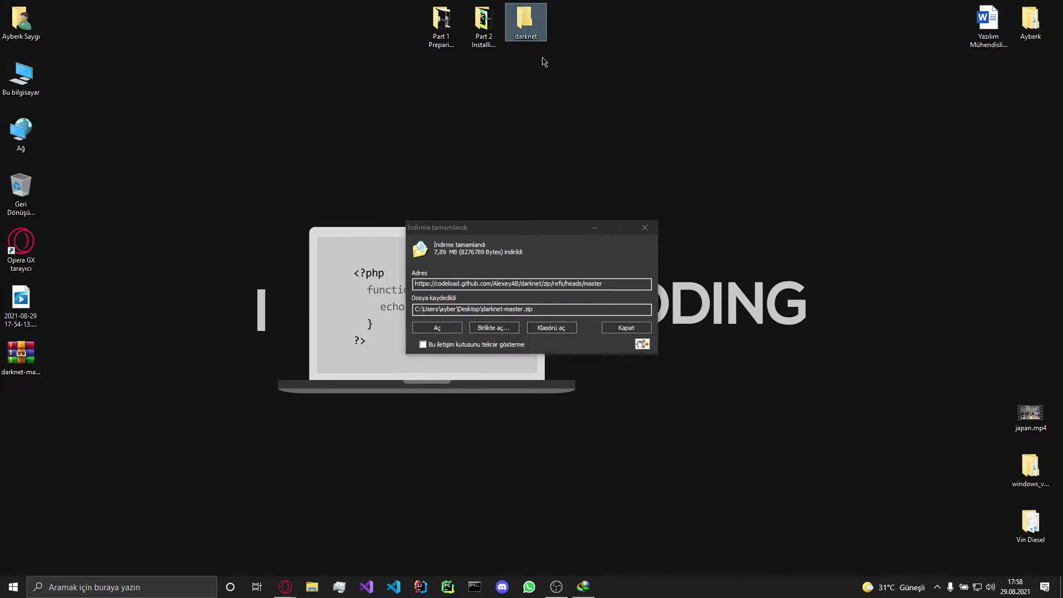
- Dismiss the download notice, move darknet-master.zip into the darknet folder and open that folder
{"action": "left_click", "coordinate": [626, 328]}
{"action": "left_click_drag", "start_coordinate": [22, 357], "coordinate": [524, 22]}
{"action": "double_click", "coordinate": [525, 19]}
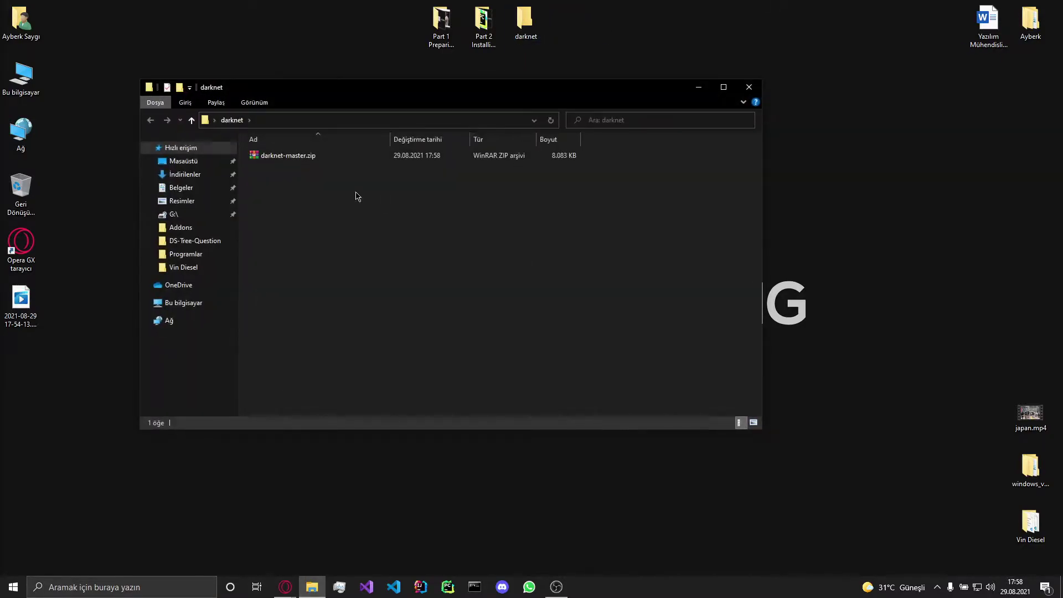
- Extract darknet-master.zip directly into the darknet folder
{"action": "right_click", "coordinate": [288, 159]}
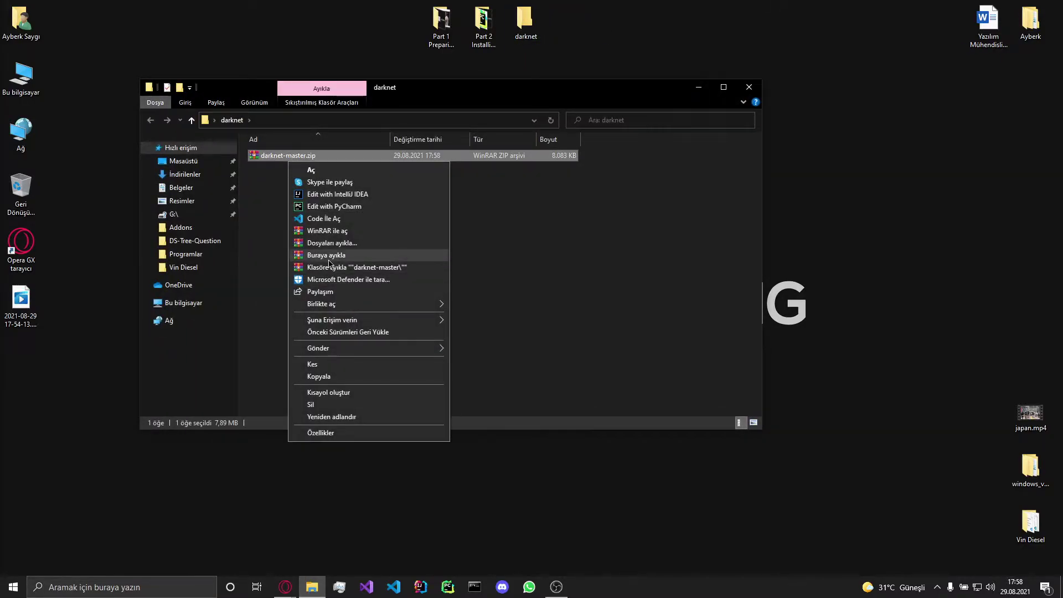
{"action": "left_click", "coordinate": [328, 256]}
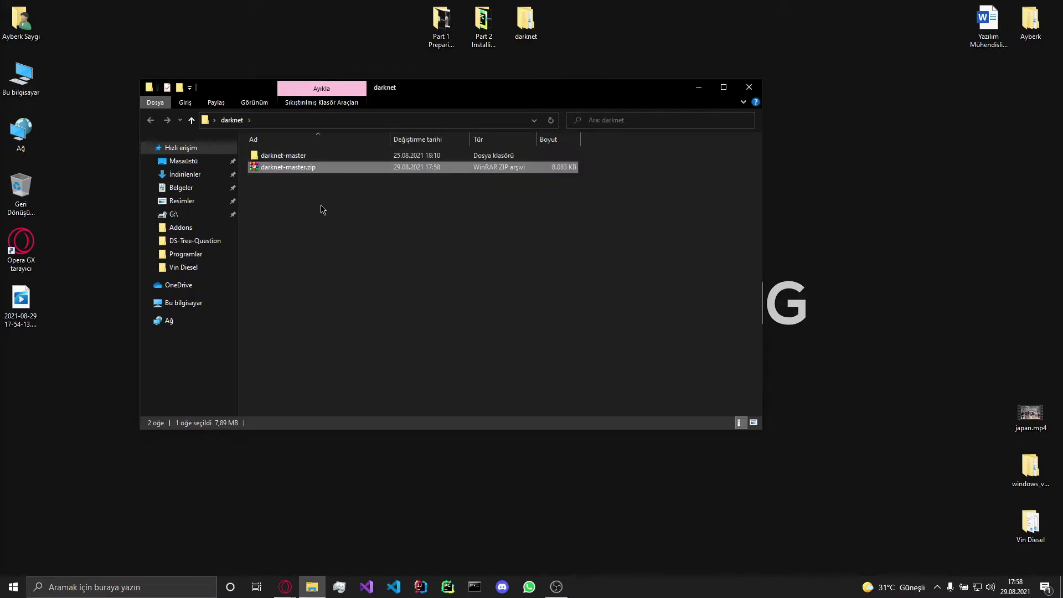
{"action": "left_click", "coordinate": [288, 187]}
{"action": "left_click", "coordinate": [301, 169]}
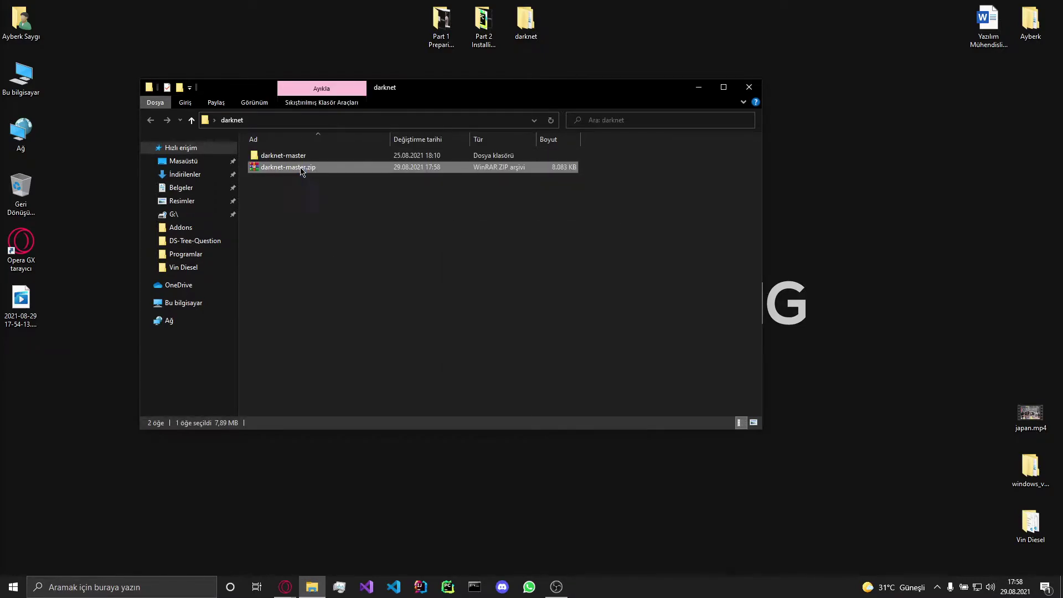
{"action": "left_click", "coordinate": [328, 217]}
- Open the darknet-master\build\darknet\x64 folder and shift its window aside
{"action": "double_click", "coordinate": [303, 157]}
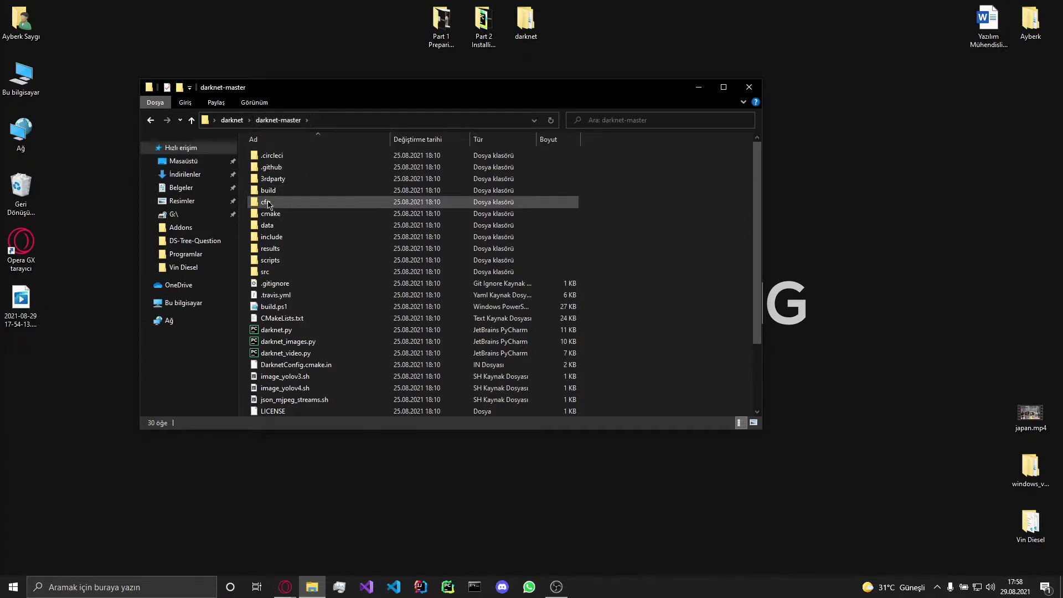
{"action": "double_click", "coordinate": [273, 190]}
{"action": "double_click", "coordinate": [280, 158]}
{"action": "double_click", "coordinate": [280, 158]}
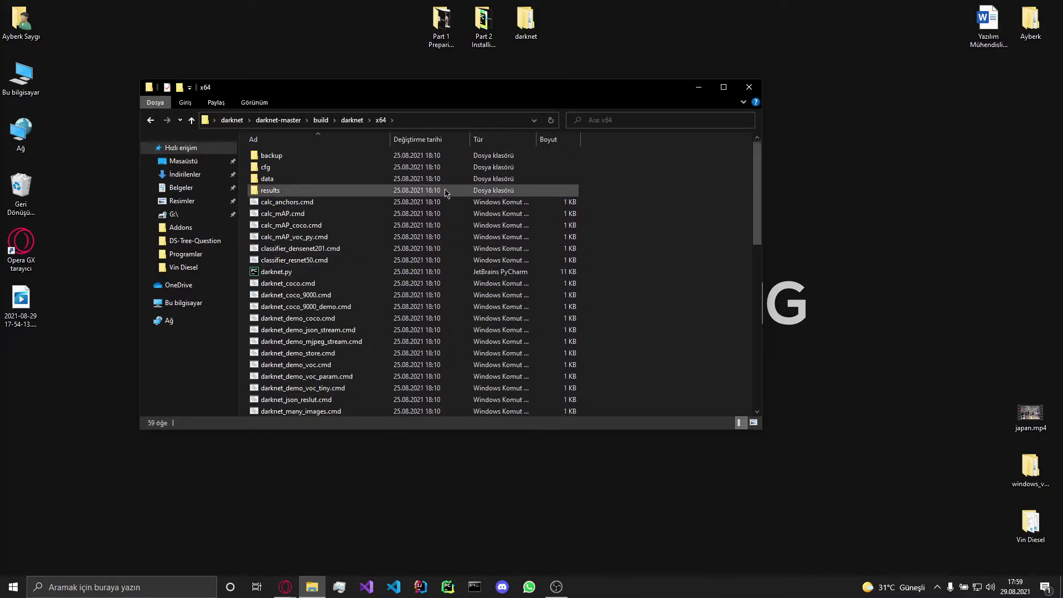
{"action": "left_click_drag", "start_coordinate": [348, 93], "coordinate": [408, 90]}
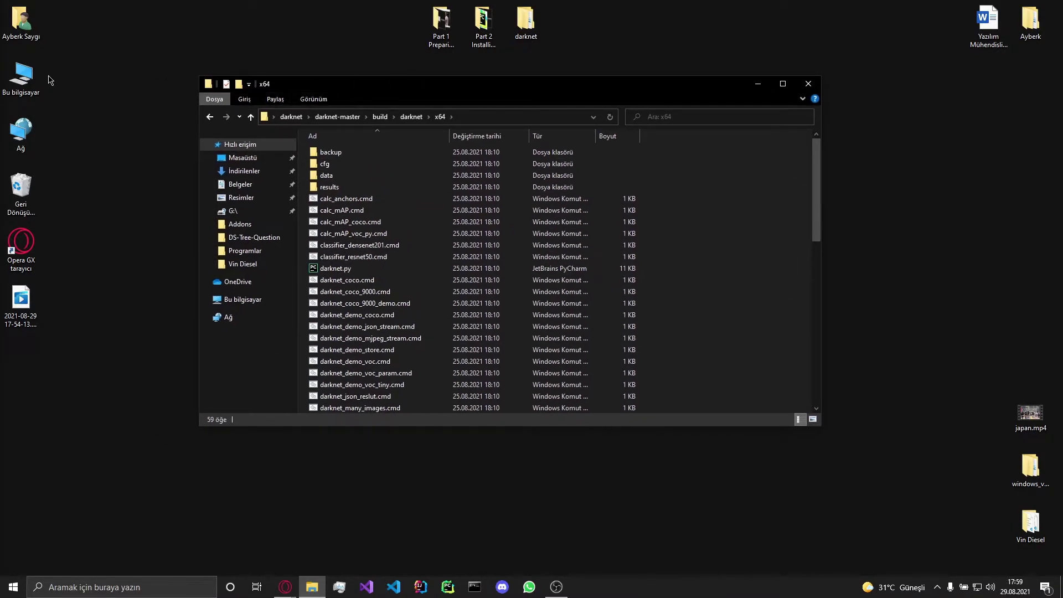
- In a second Explorer window, open C:\Program Files\NVIDIA GPU Computing Toolkit\CUDA\v11.0\bin
{"action": "left_click", "coordinate": [24, 75]}
{"action": "double_click", "coordinate": [24, 76]}
{"action": "double_click", "coordinate": [382, 279]}
{"action": "left_click_drag", "start_coordinate": [482, 111], "coordinate": [689, 193]}
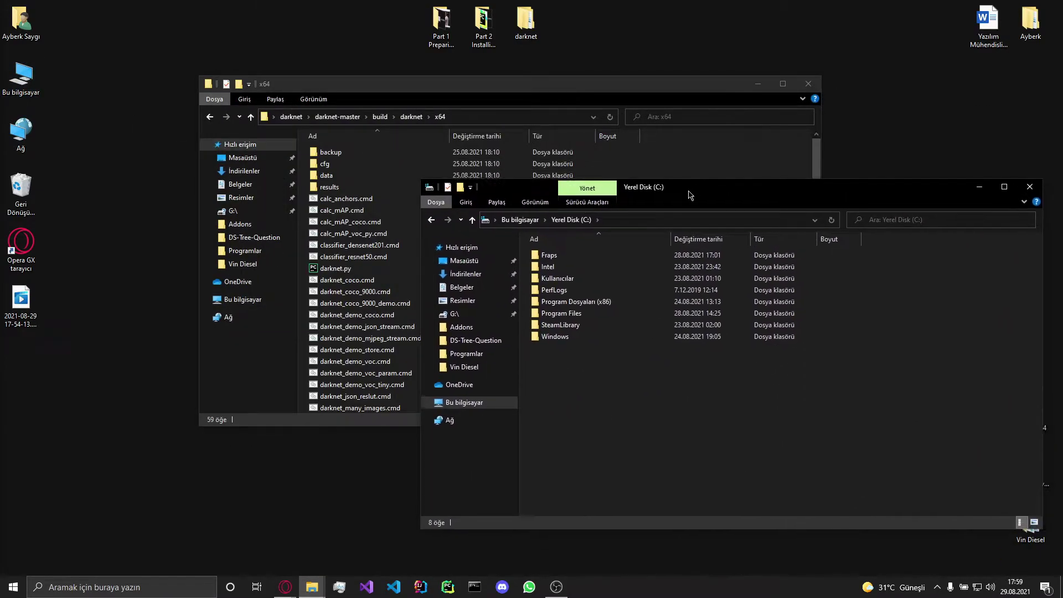
{"action": "double_click", "coordinate": [576, 311]}
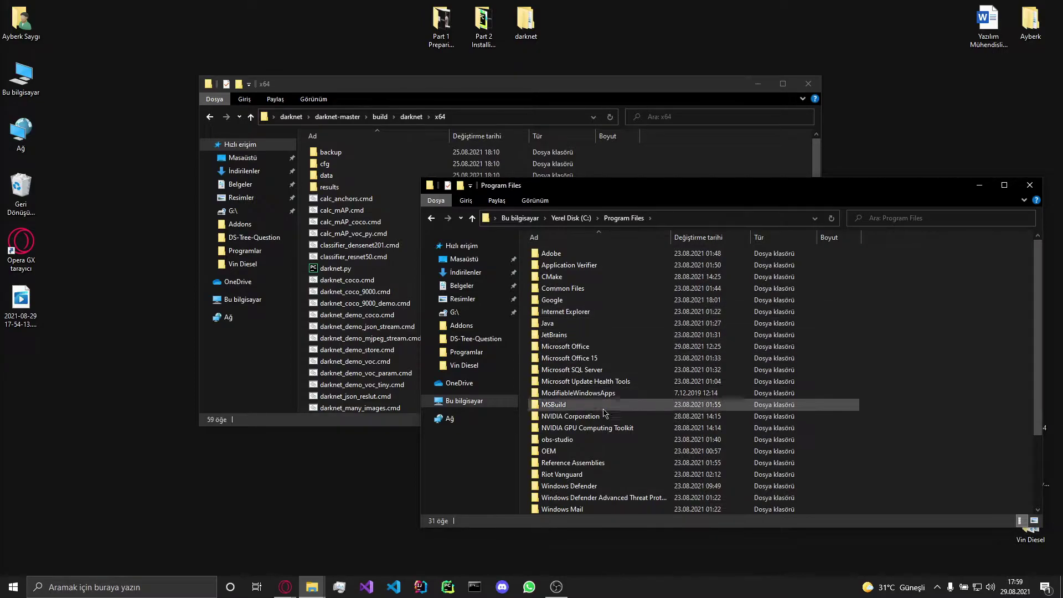
{"action": "left_click", "coordinate": [590, 428]}
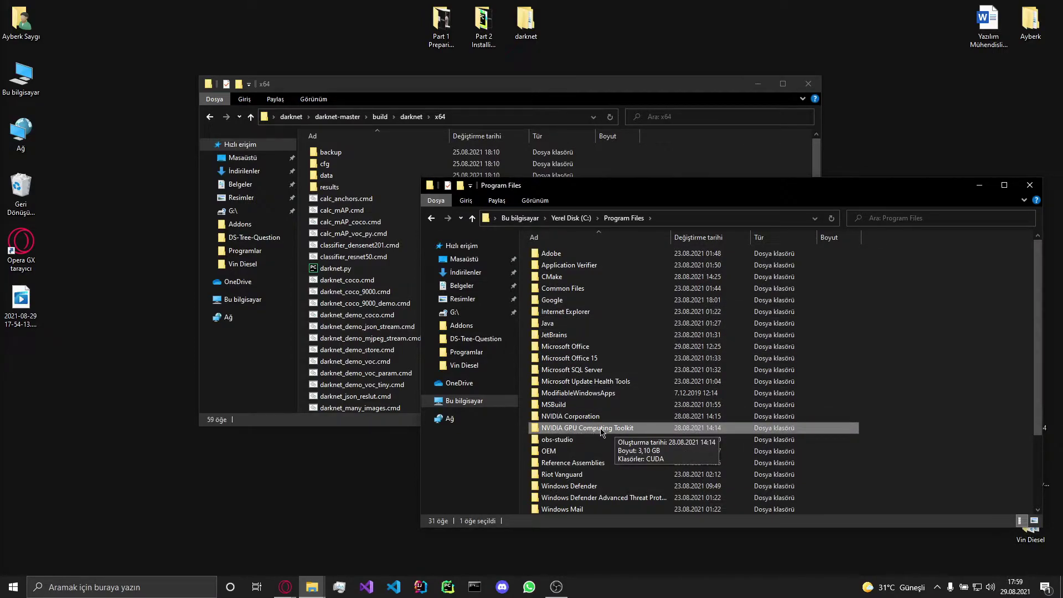
{"action": "double_click", "coordinate": [602, 429]}
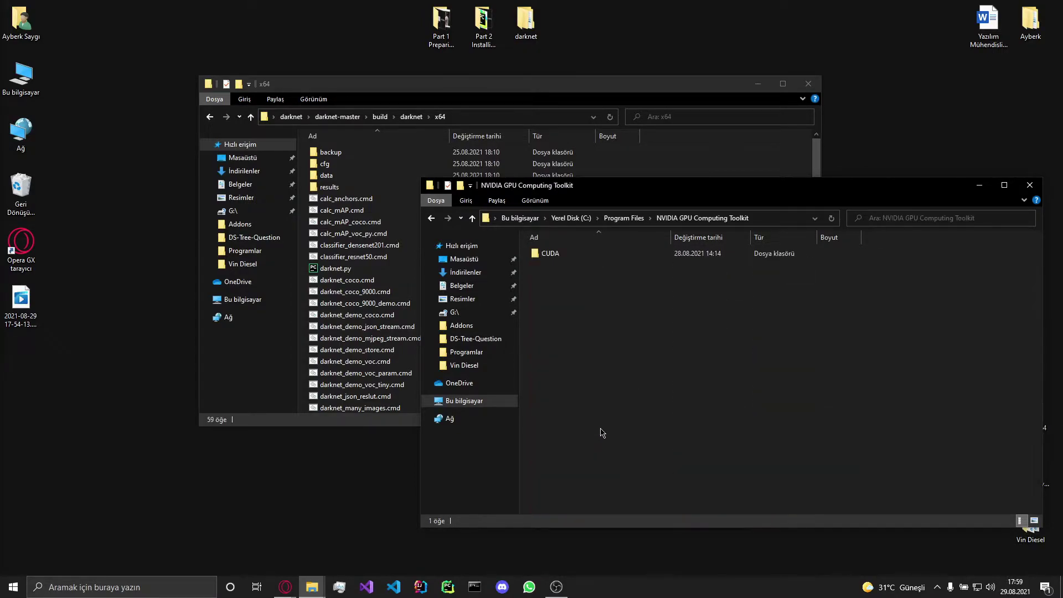
{"action": "double_click", "coordinate": [549, 254]}
{"action": "left_click", "coordinate": [548, 256]}
{"action": "double_click", "coordinate": [549, 257]}
{"action": "double_click", "coordinate": [549, 256]}
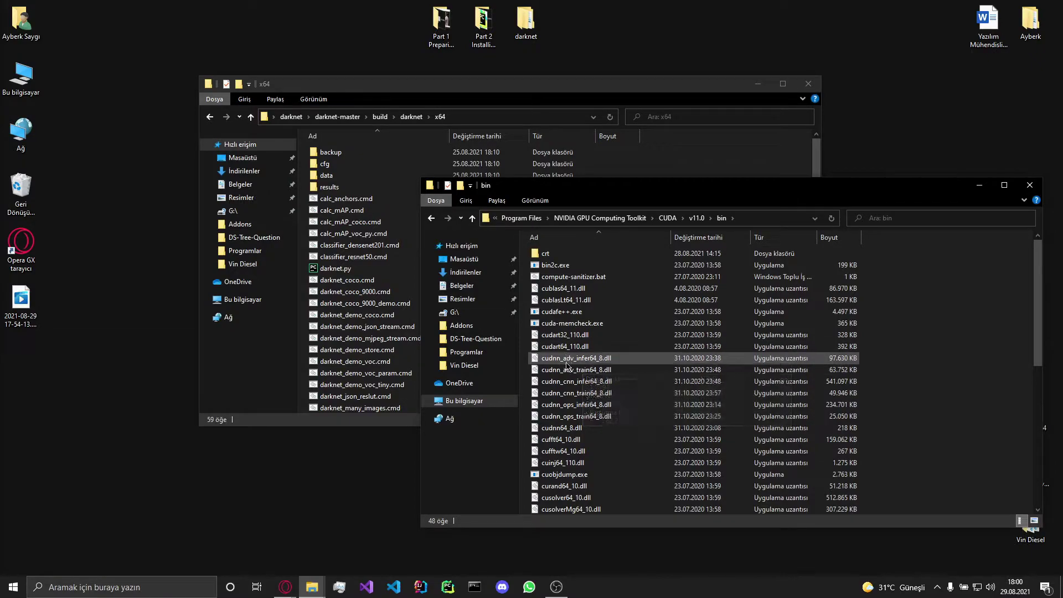
- Search the CUDA bin folder for cudnn and copy cudnn64_8.dll into darknet's build\darknet\x64 folder
{"action": "left_click", "coordinate": [923, 222]}
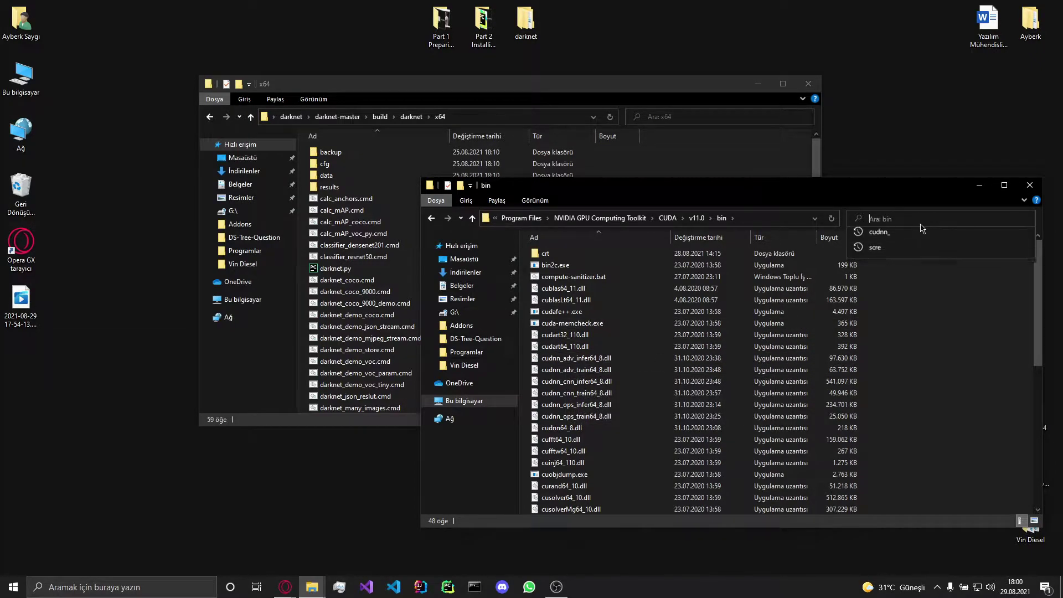
{"action": "type", "text": "cudnn"}
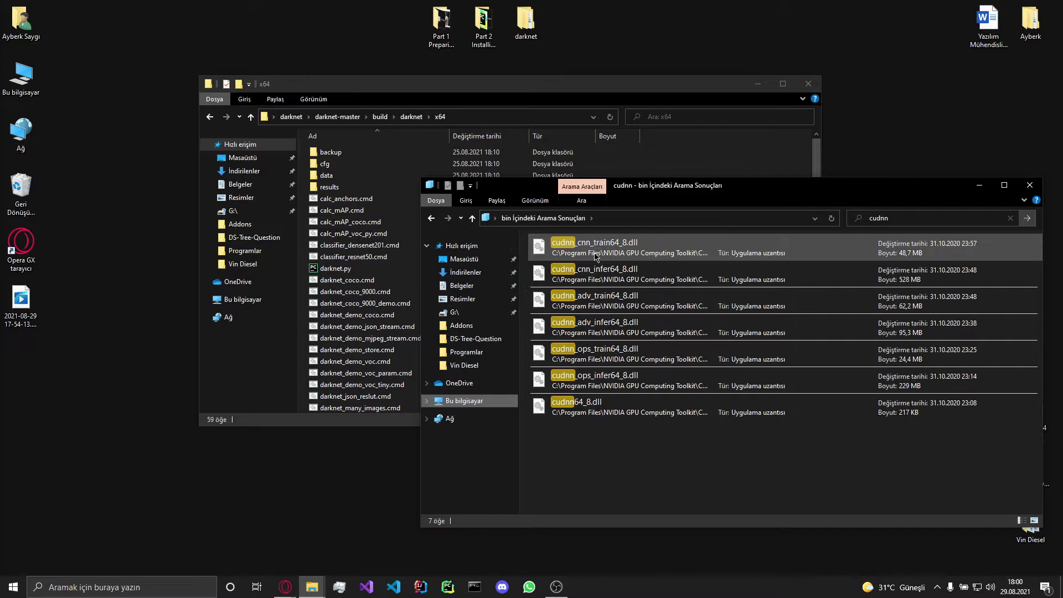
{"action": "left_click", "coordinate": [586, 413]}
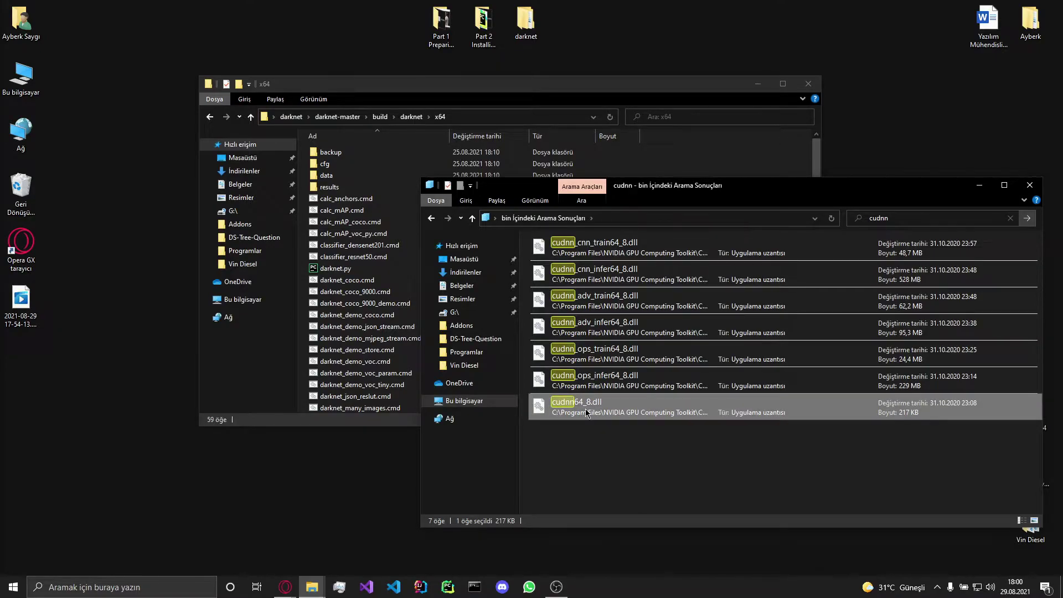
{"action": "left_click", "coordinate": [500, 94]}
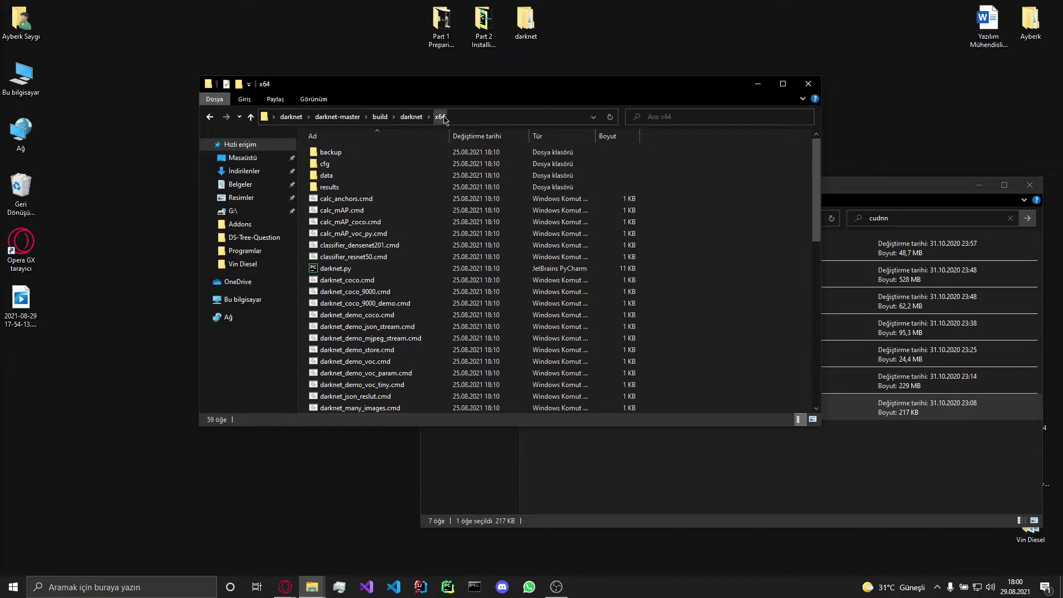
{"action": "key", "text": "ctrl+v"}
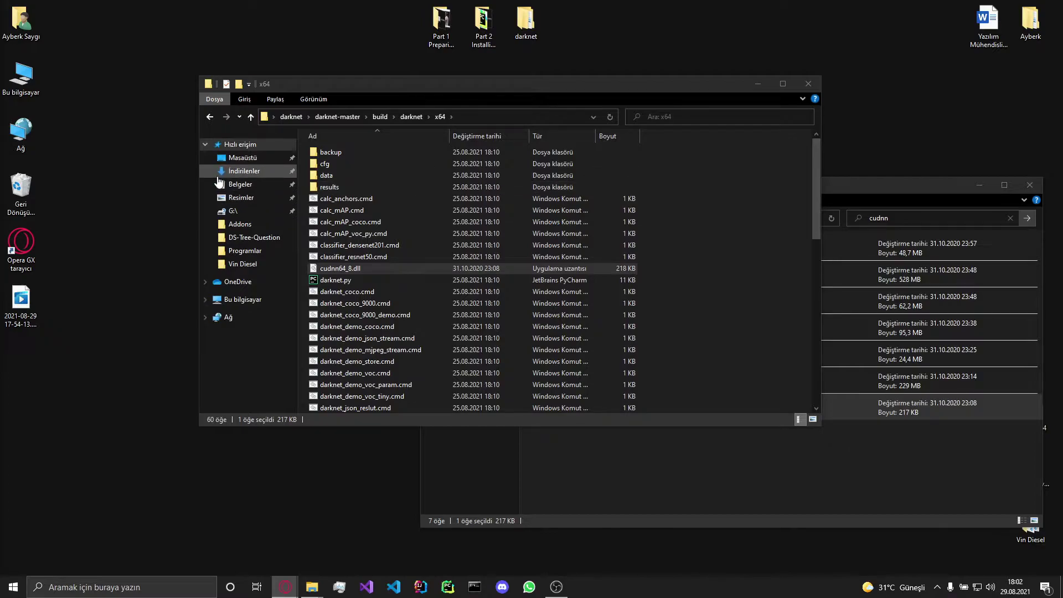
- Open the OpenCV build's install\x64\vc16\bin folder inside the Compressed downloads folder
{"action": "left_click", "coordinate": [240, 171]}
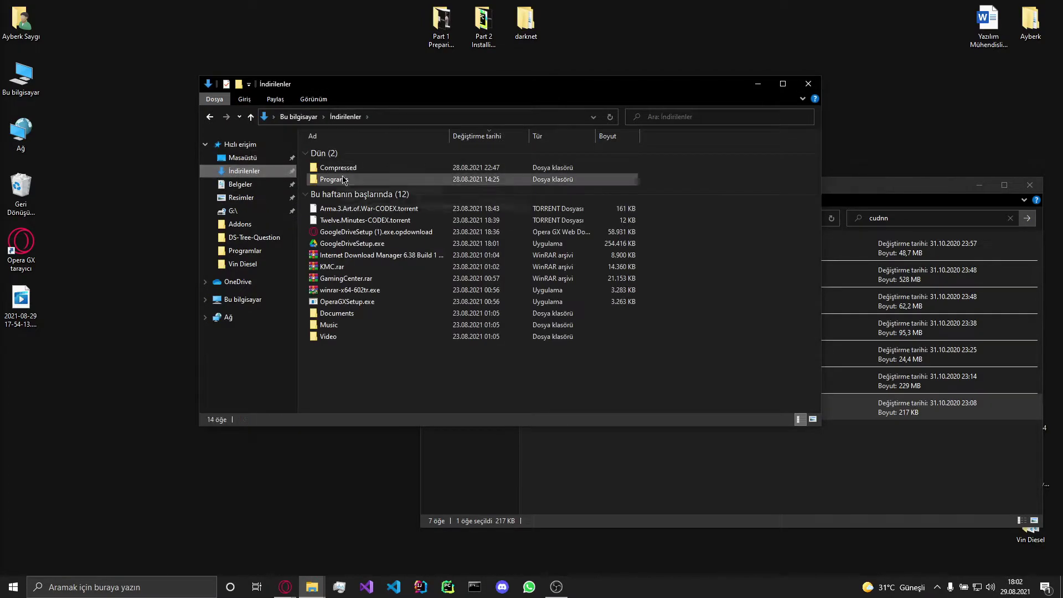
{"action": "double_click", "coordinate": [352, 167]}
{"action": "double_click", "coordinate": [332, 152]}
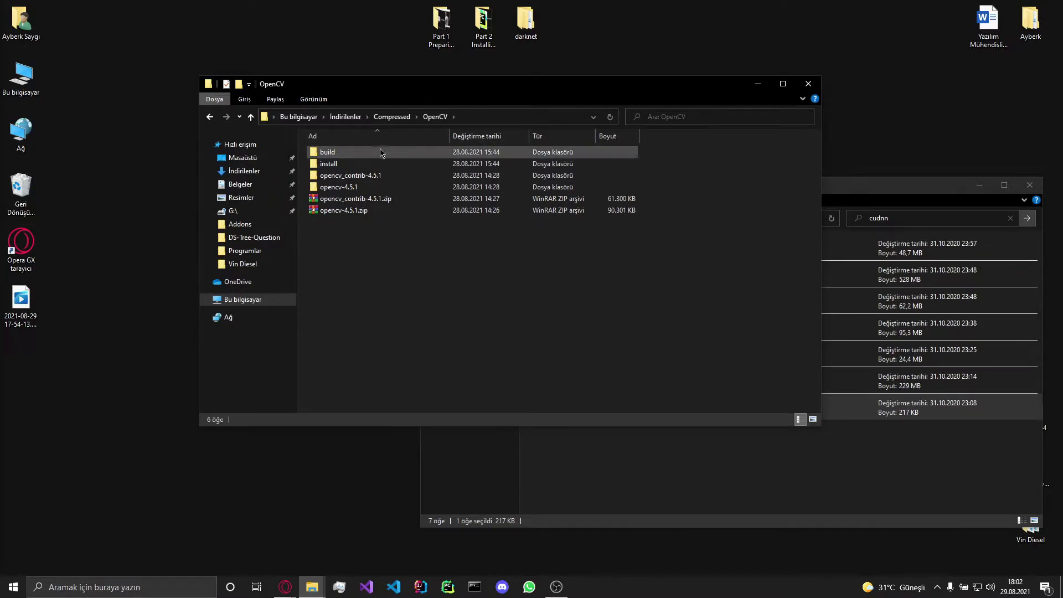
{"action": "double_click", "coordinate": [332, 163]}
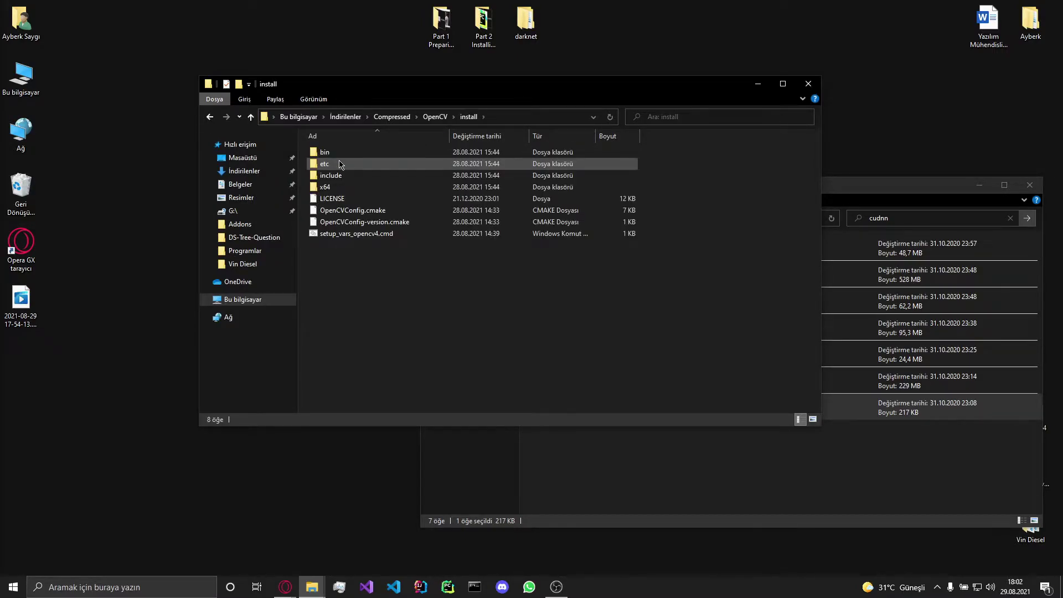
{"action": "double_click", "coordinate": [349, 187]}
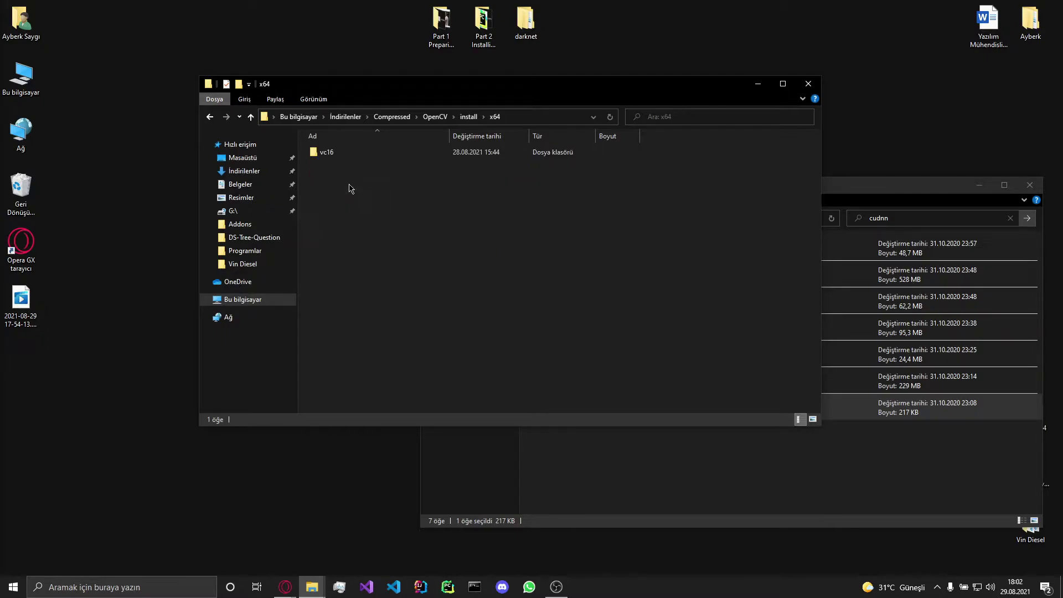
{"action": "double_click", "coordinate": [352, 154]}
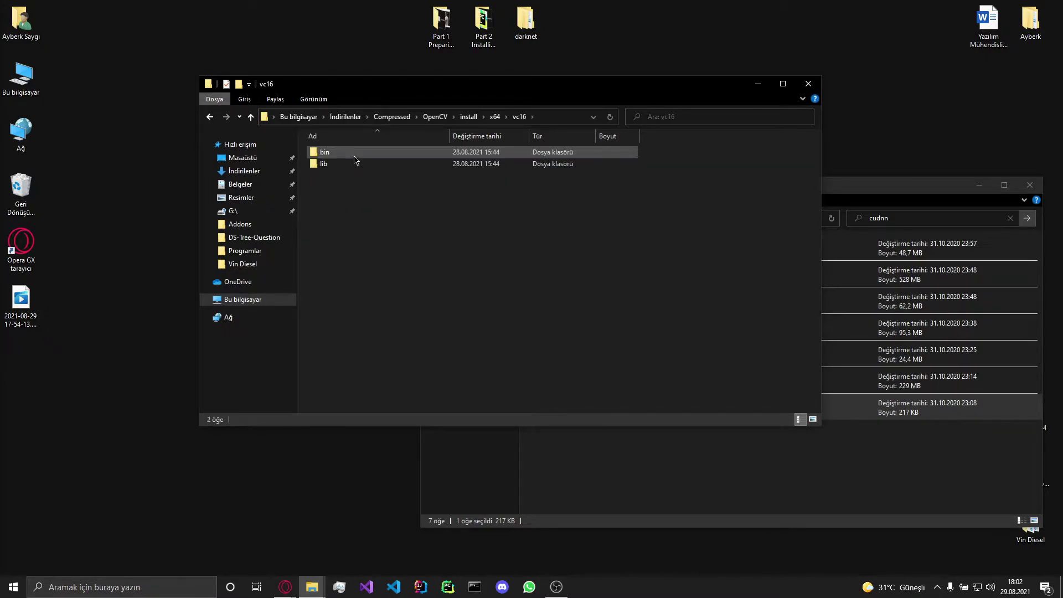
{"action": "double_click", "coordinate": [353, 155]}
- Copy opencv_world451.dll from the OpenCV bin folder into darknet's build\darknet\x64 folder
{"action": "left_click", "coordinate": [354, 234]}
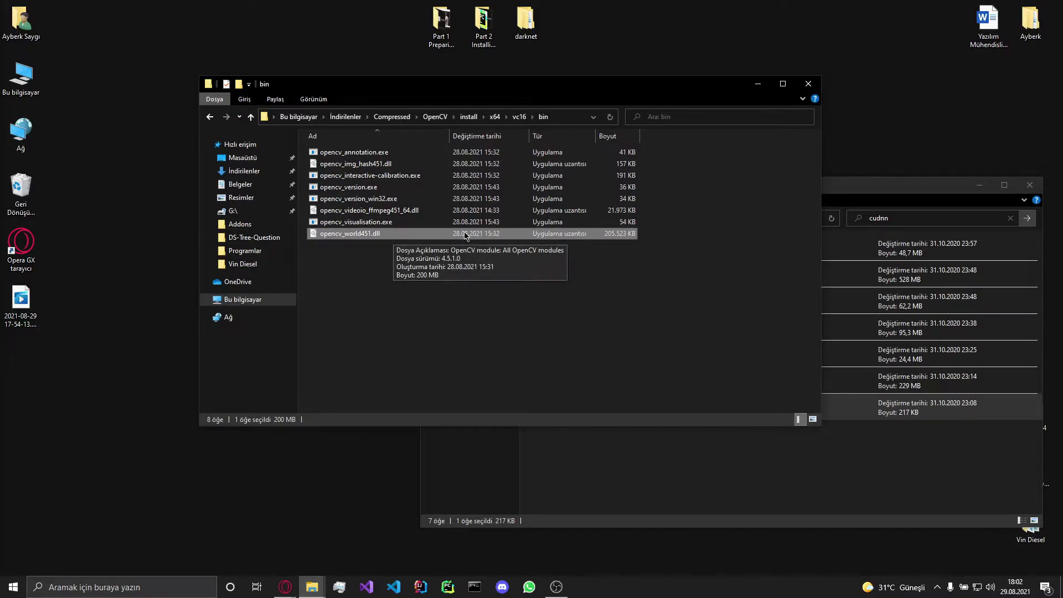
{"action": "left_click", "coordinate": [852, 469]}
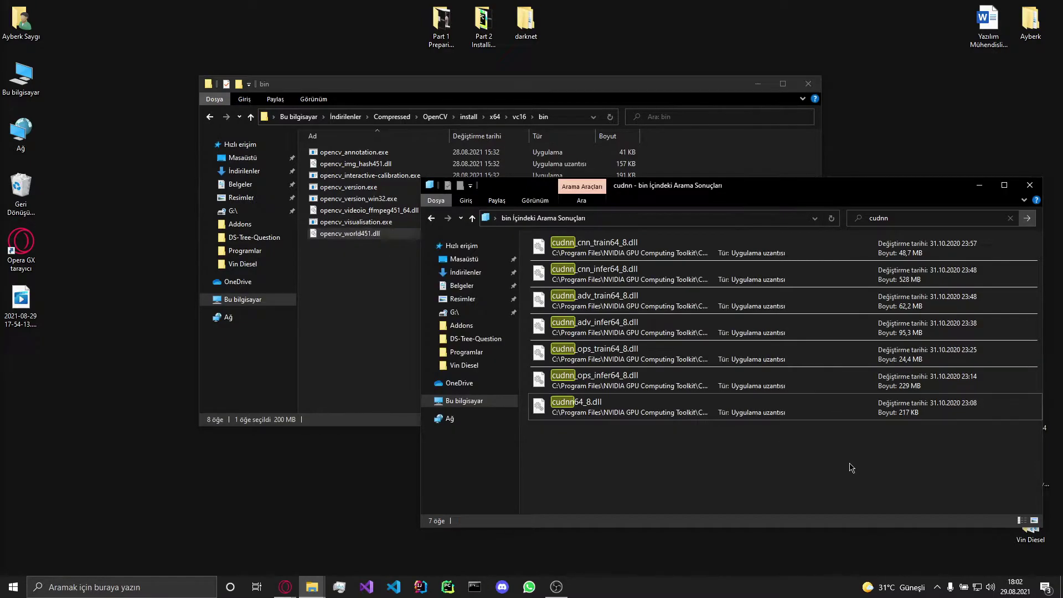
{"action": "left_click", "coordinate": [363, 285]}
{"action": "key", "text": "alt+Left"}
{"action": "key", "text": "alt+Left"}
{"action": "key", "text": "alt+Left"}
{"action": "key", "text": "alt+Left"}
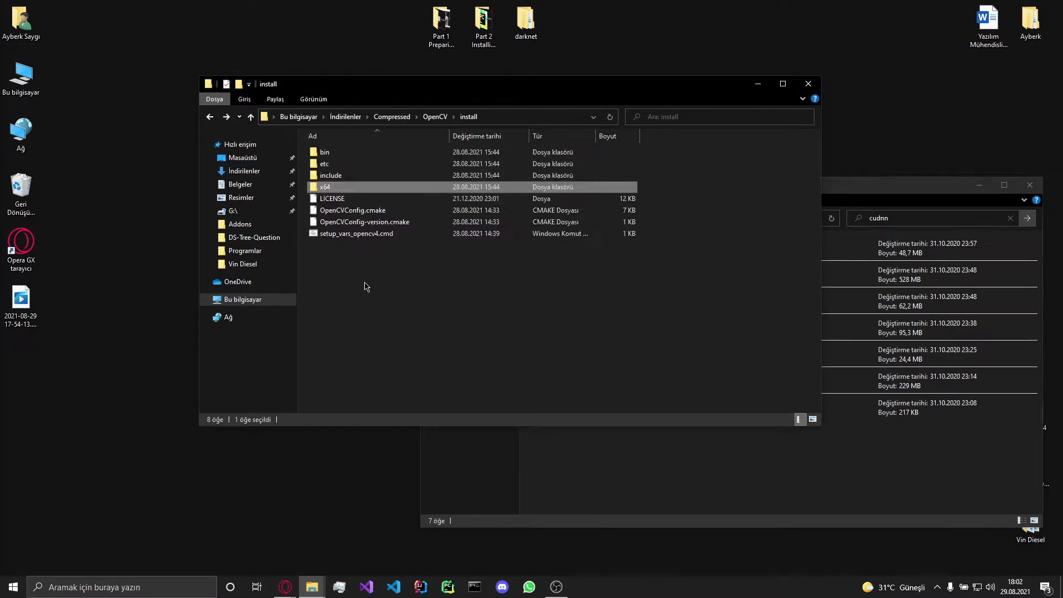
{"action": "key", "text": "alt+Right"}
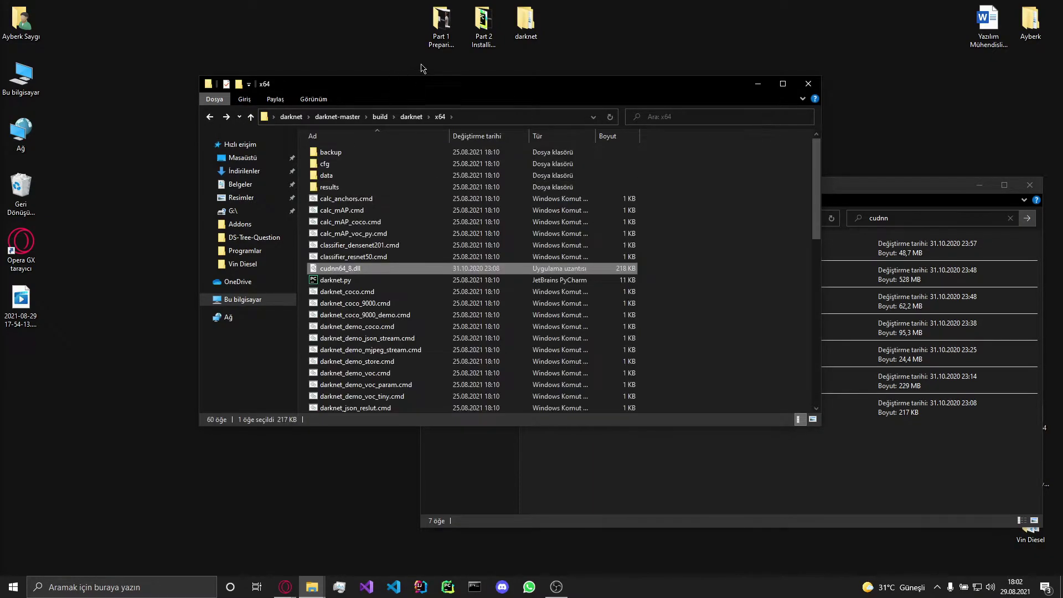
{"action": "key", "text": "ctrl+v"}
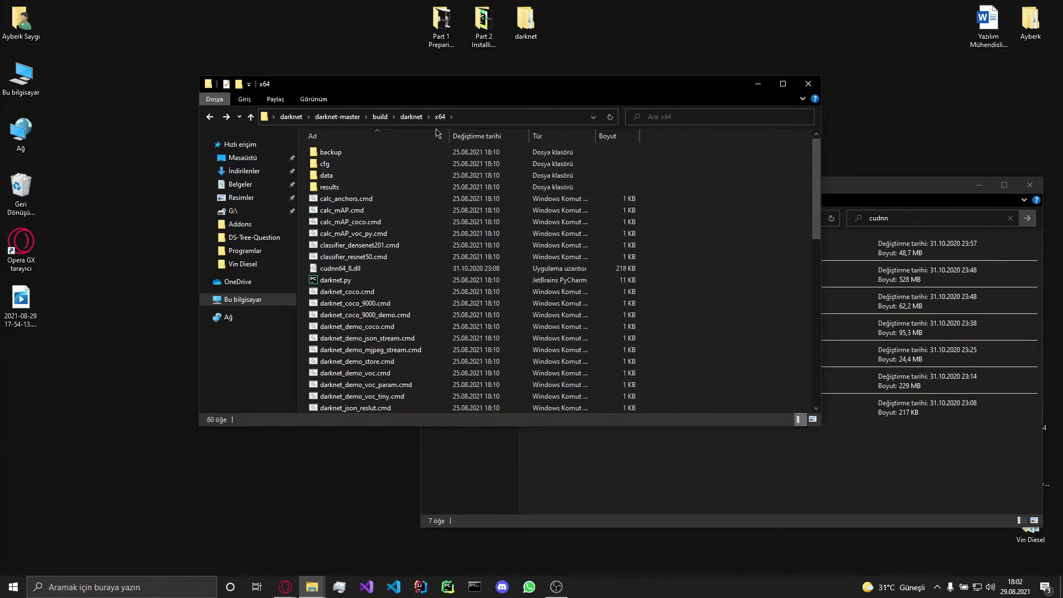
{"action": "scroll", "coordinate": [323, 238], "scroll_direction": "up", "scroll_amount": 13}
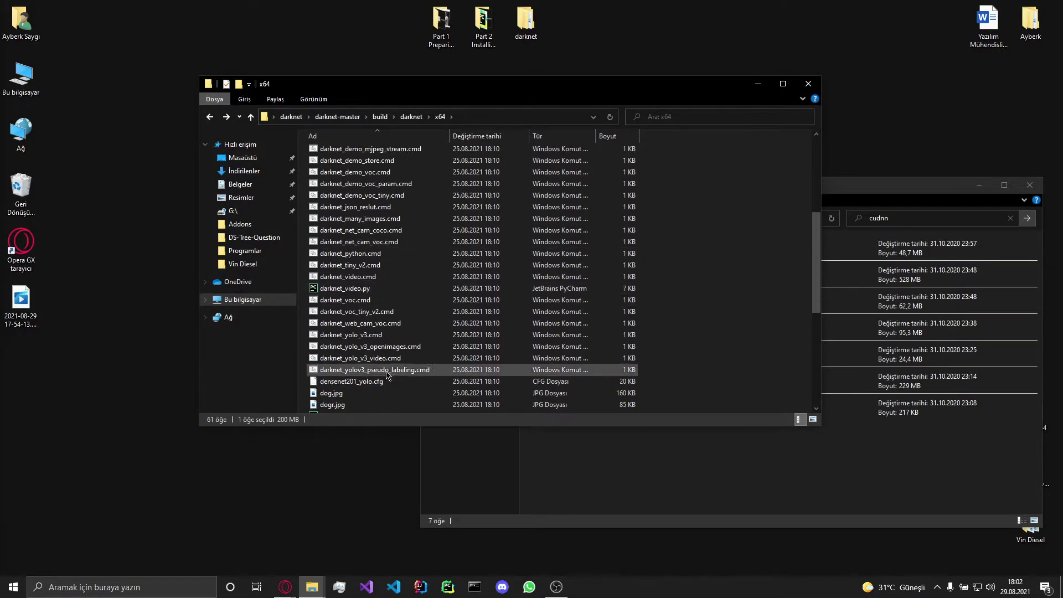
{"action": "left_click", "coordinate": [725, 227]}
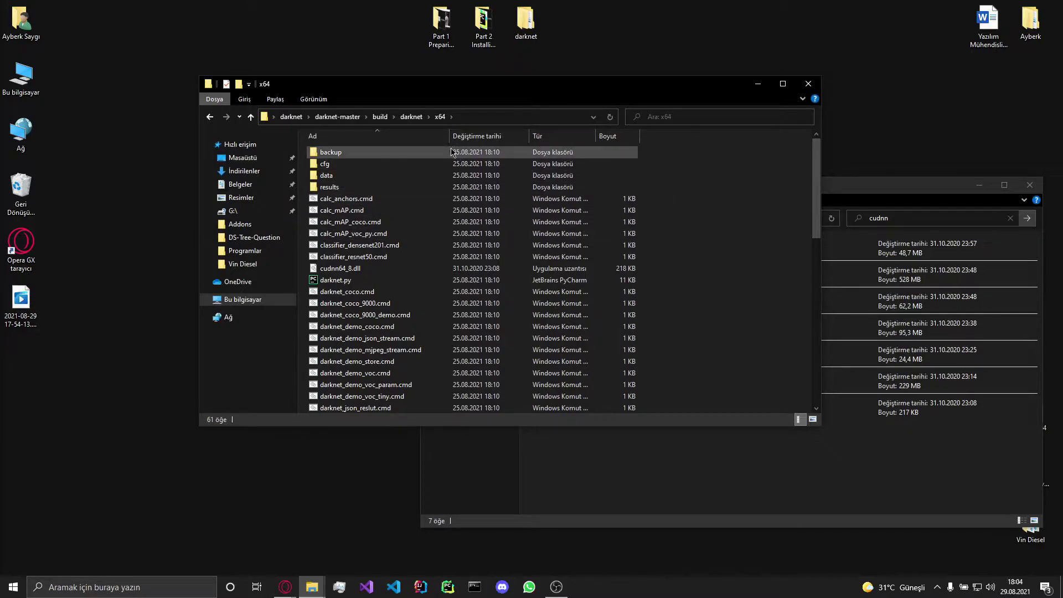
- Open darknet.vcxproj from the darknet-master\build\darknet folder in Visual Studio Code
{"action": "left_click", "coordinate": [406, 118]}
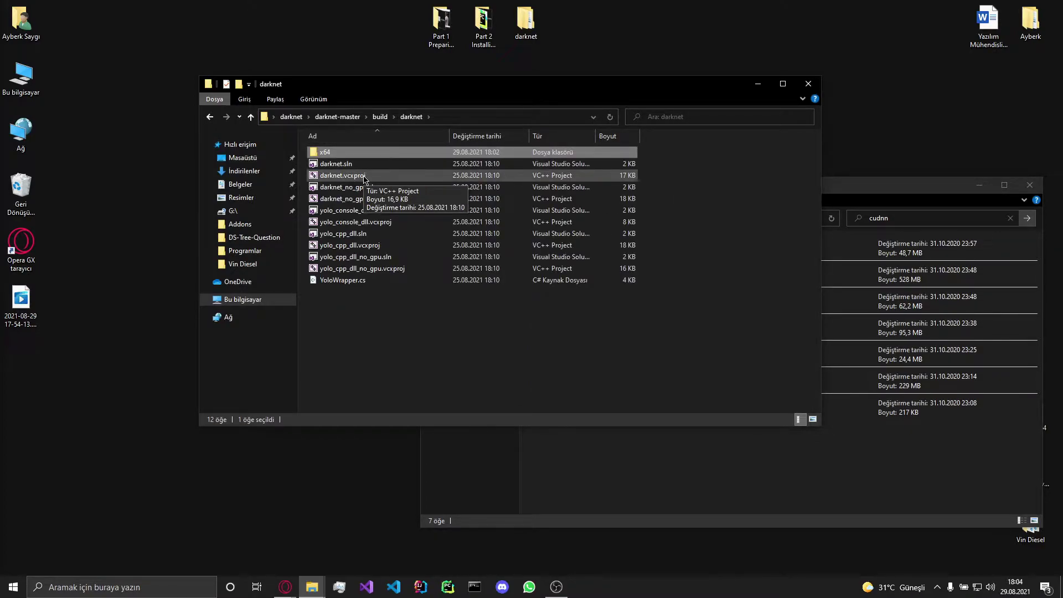
{"action": "right_click", "coordinate": [364, 177]}
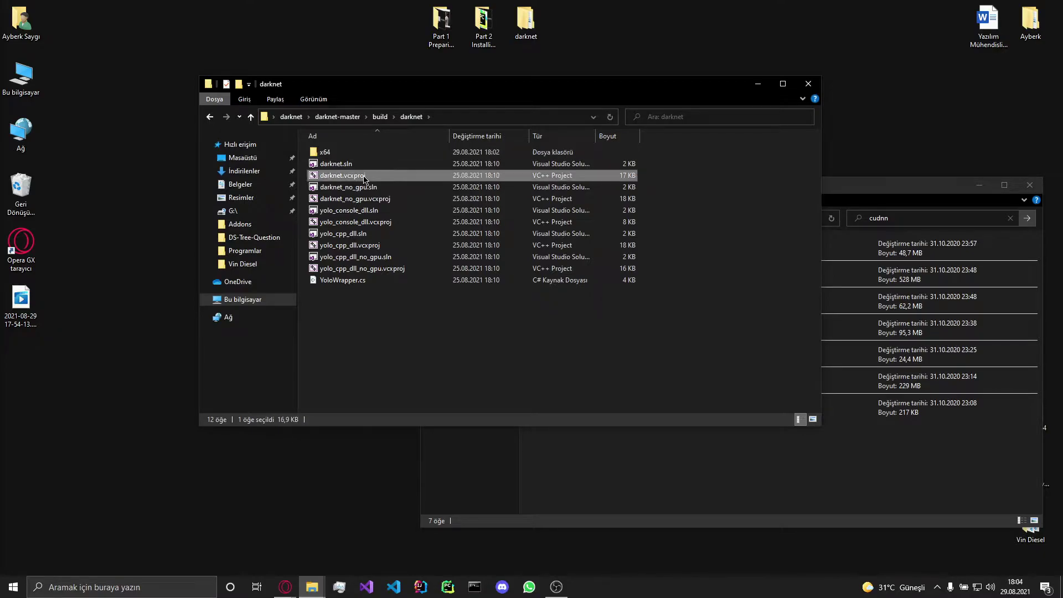
{"action": "left_click", "coordinate": [431, 235]}
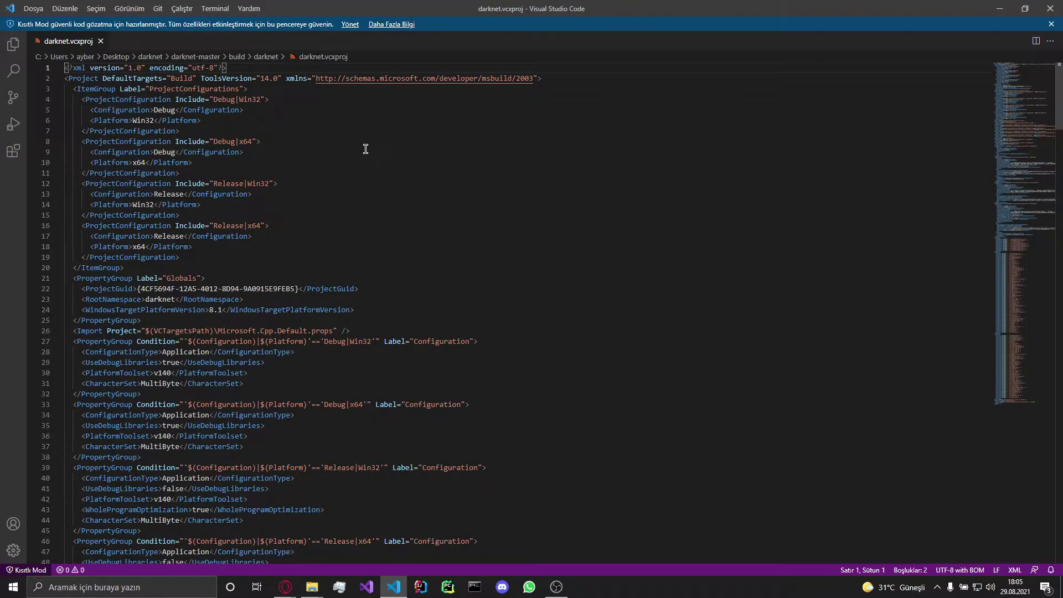
- Find CUDA in darknet.vcxproj and change the BuildCustomizations props import to CUDA 11.0.props
{"action": "key", "text": "ctrl+f"}
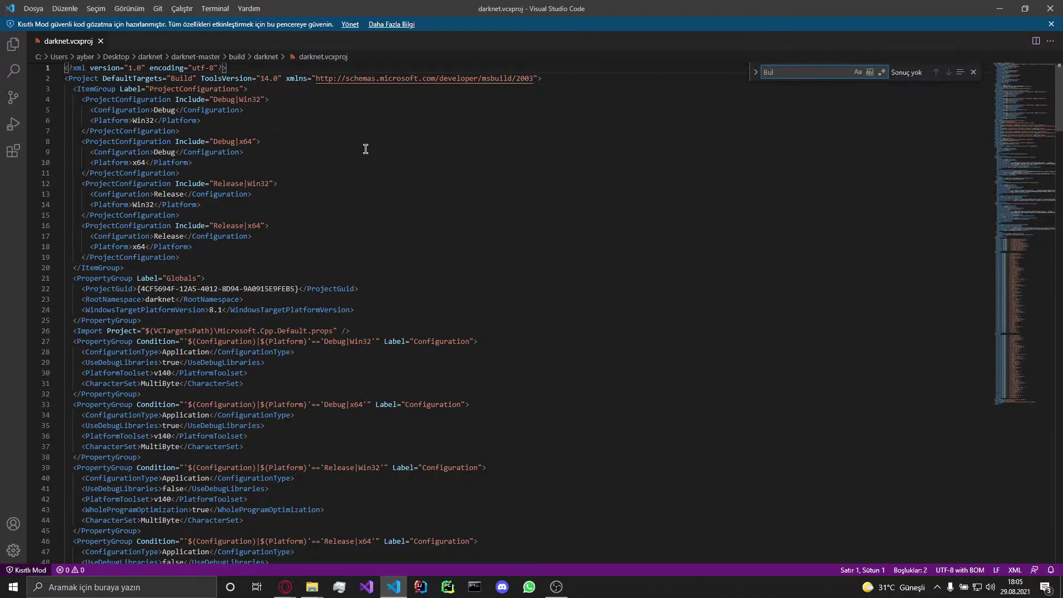
{"action": "type", "text": "CUDA"}
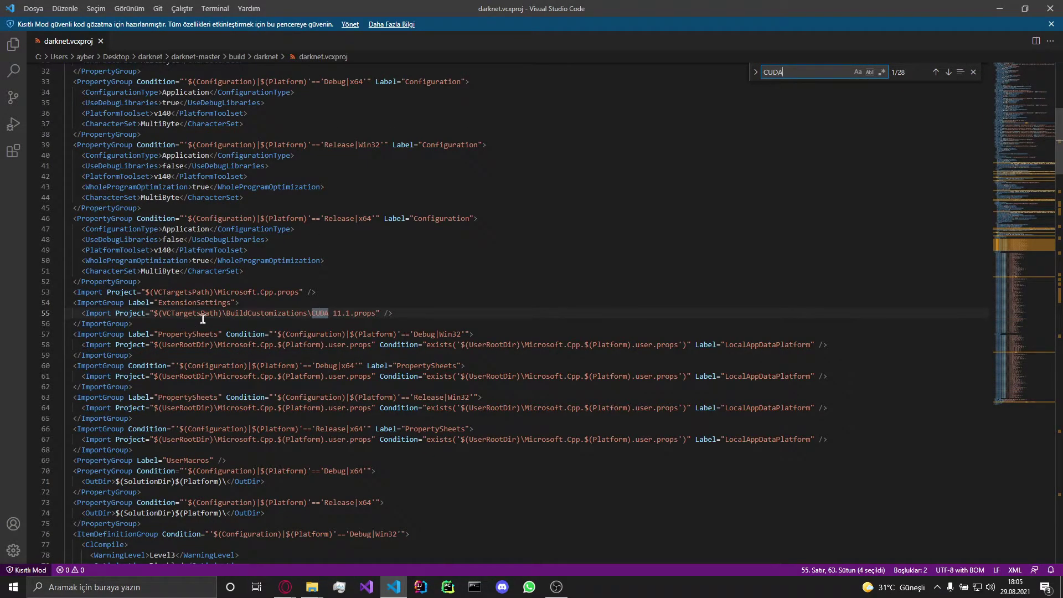
{"action": "double_click", "coordinate": [317, 314]}
{"action": "left_click_drag", "start_coordinate": [324, 313], "coordinate": [345, 313]}
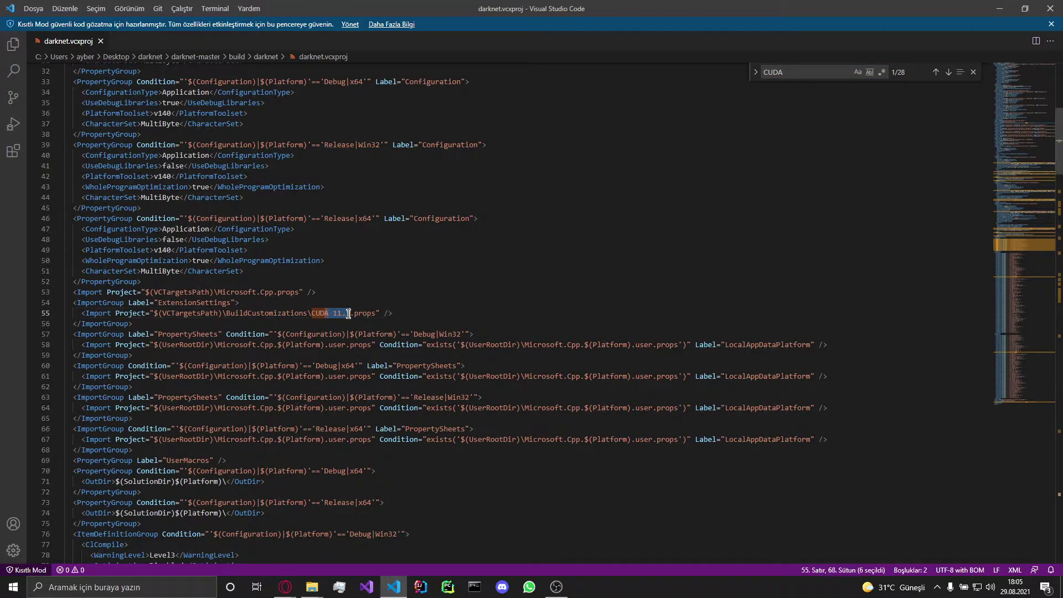
{"action": "left_click", "coordinate": [348, 313]}
{"action": "key", "text": "BackSpace"}
{"action": "type", "text": "0"}
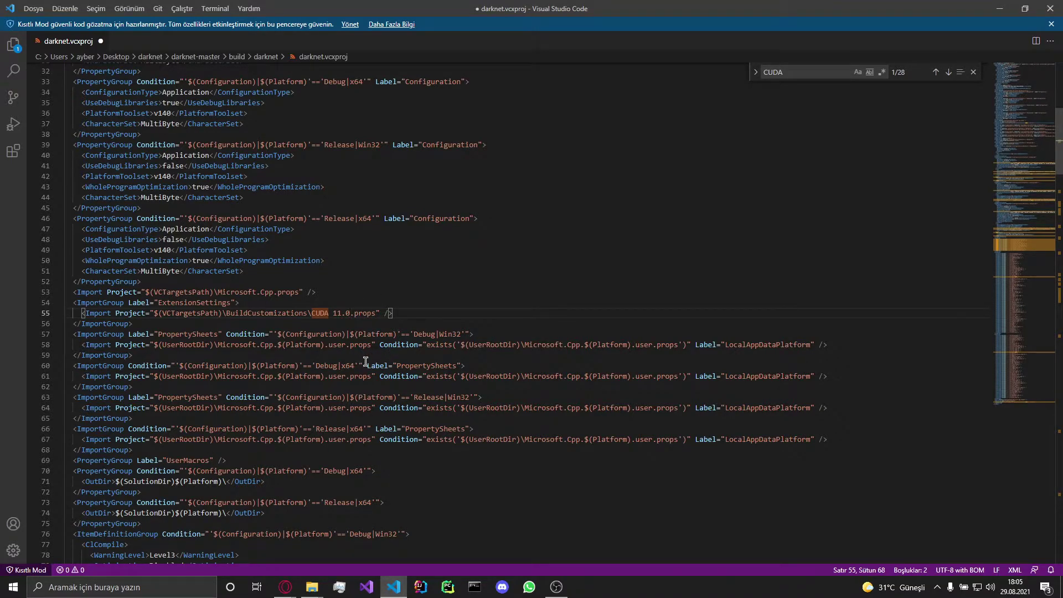
- Find CUDA 11 in darknet.vcxproj, change the targets import to CUDA 11.0.targets, and save and close the file
{"action": "scroll", "coordinate": [365, 359], "scroll_direction": "down", "scroll_amount": 2}
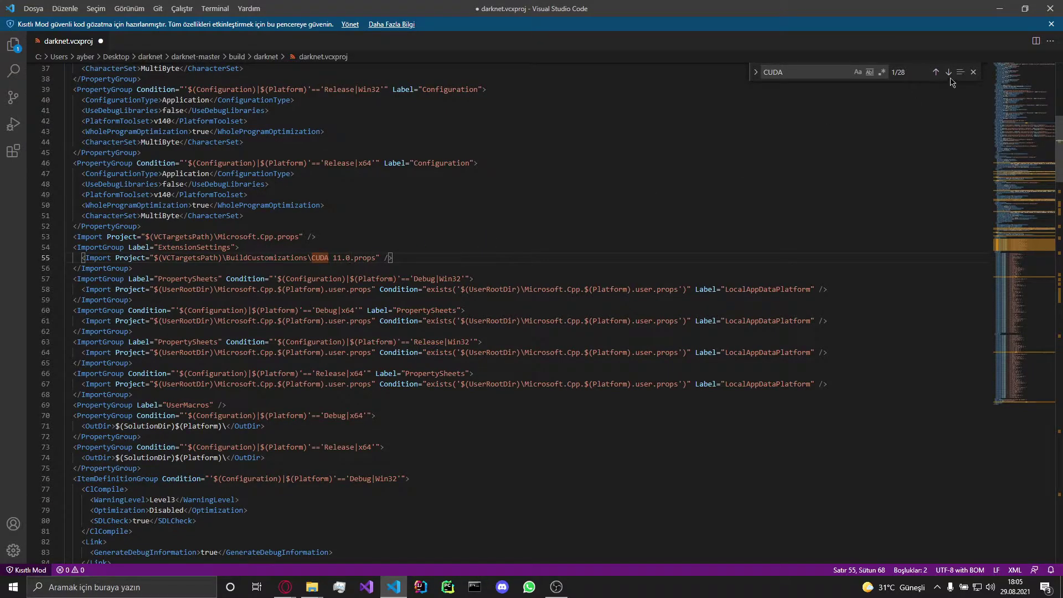
{"action": "left_click", "coordinate": [801, 68]}
{"action": "type", "text": "11"}
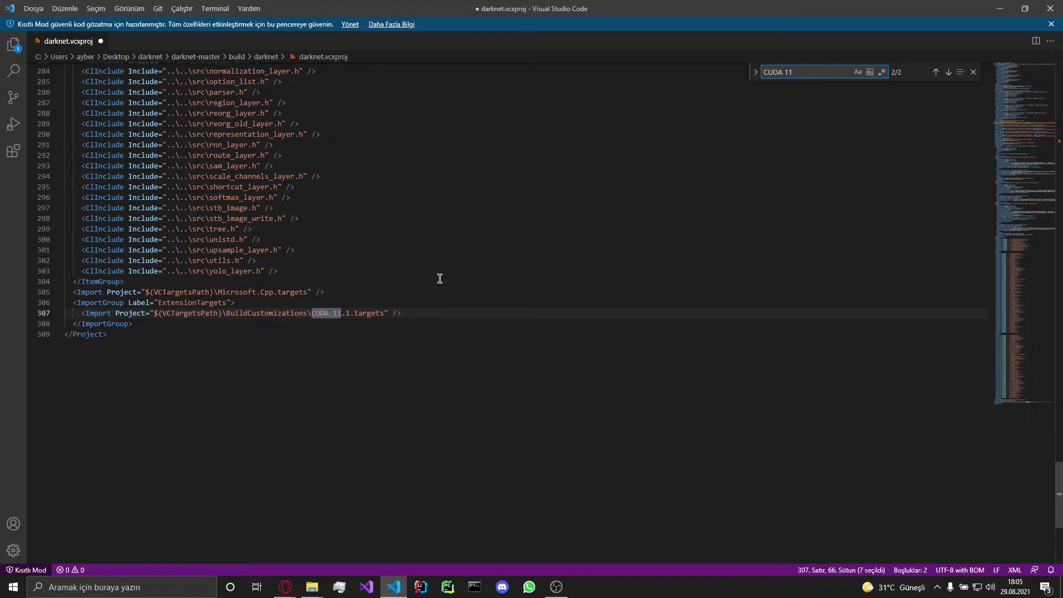
{"action": "left_click", "coordinate": [350, 313]}
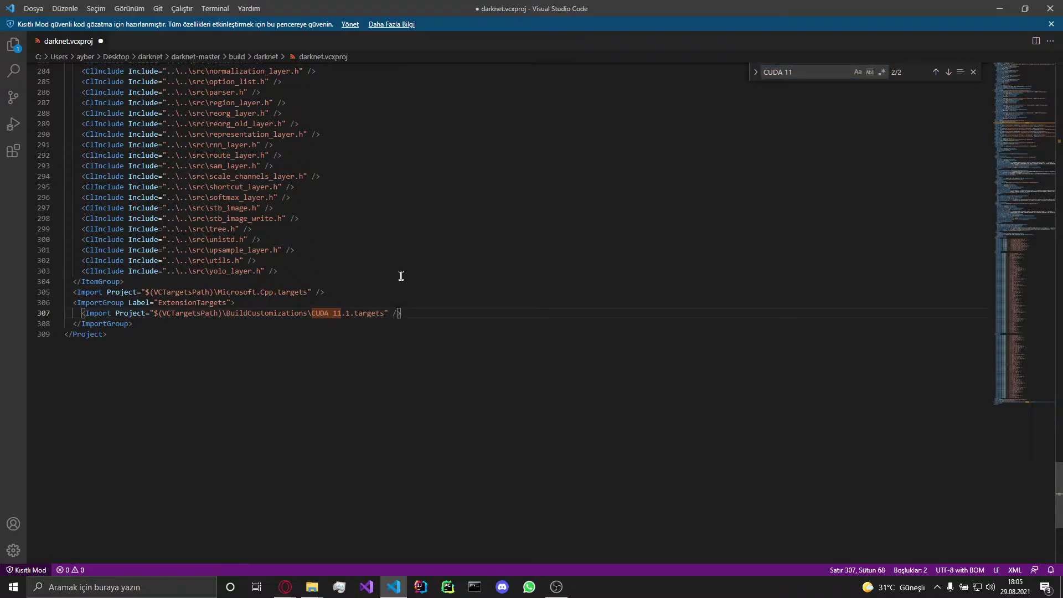
{"action": "key", "text": "BackSpace"}
{"action": "type", "text": "0"}
{"action": "scroll", "coordinate": [449, 93], "scroll_direction": "up", "scroll_amount": 5}
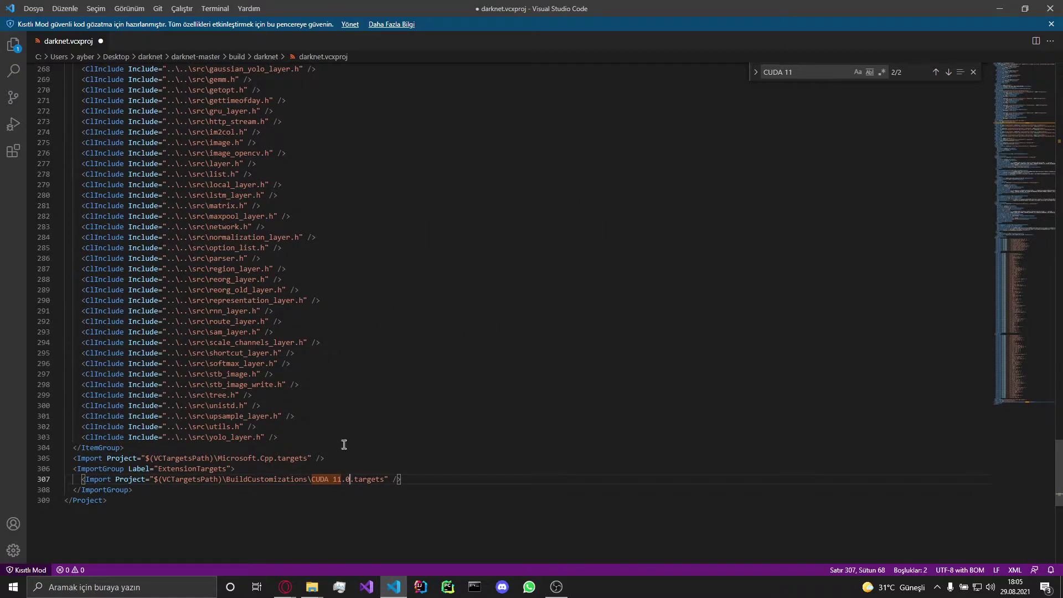
{"action": "left_click", "coordinate": [372, 430]}
{"action": "key", "text": "ctrl+s"}
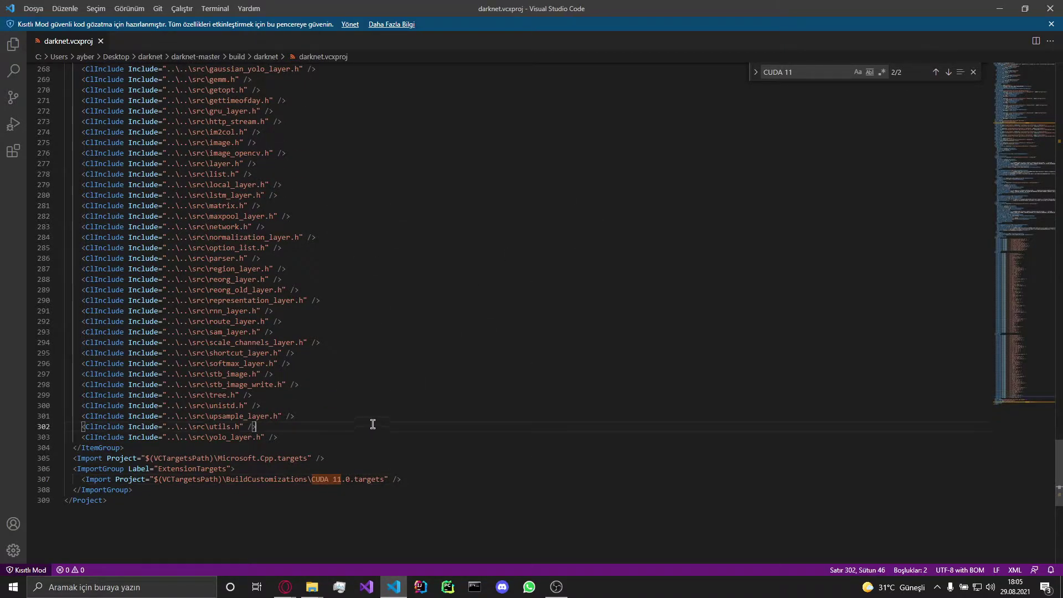
{"action": "left_click", "coordinate": [1058, 11]}
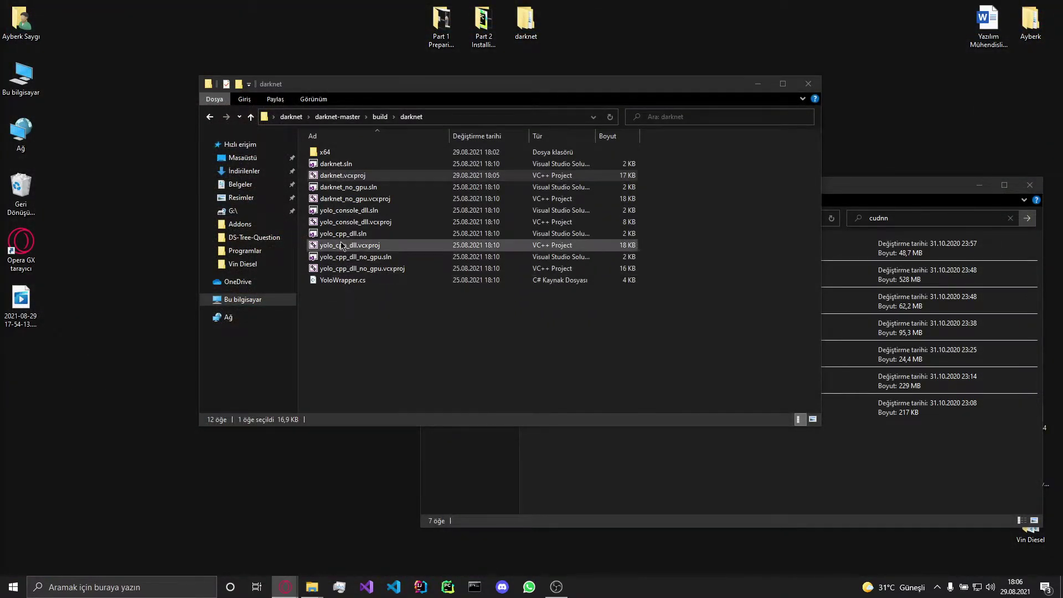
- Open yolo_cpp_dll.vcxproj from the build\darknet folder in Visual Studio Code
{"action": "right_click", "coordinate": [376, 249]}
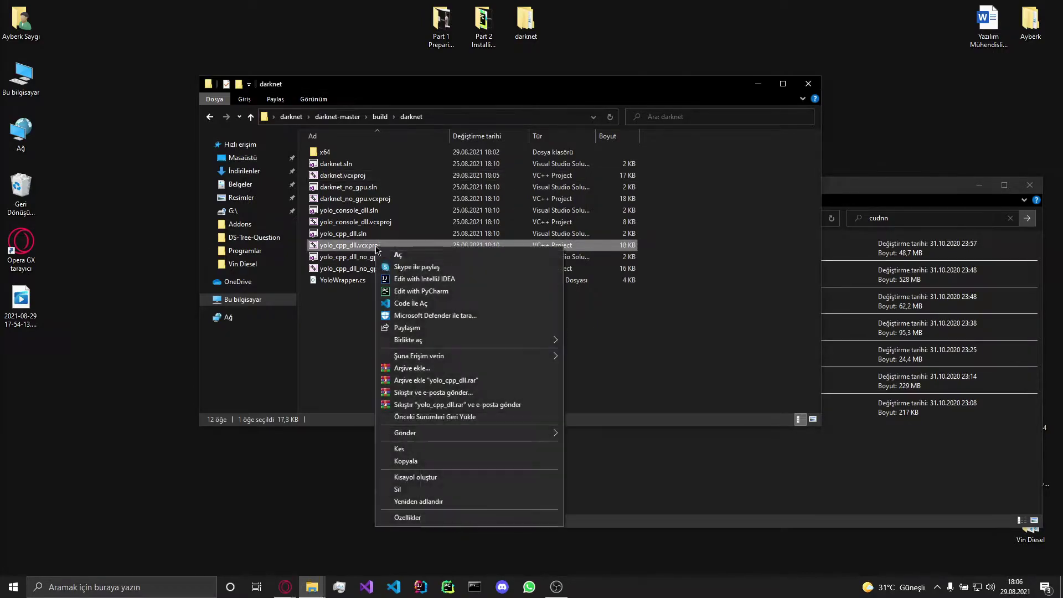
{"action": "right_click", "coordinate": [351, 246]}
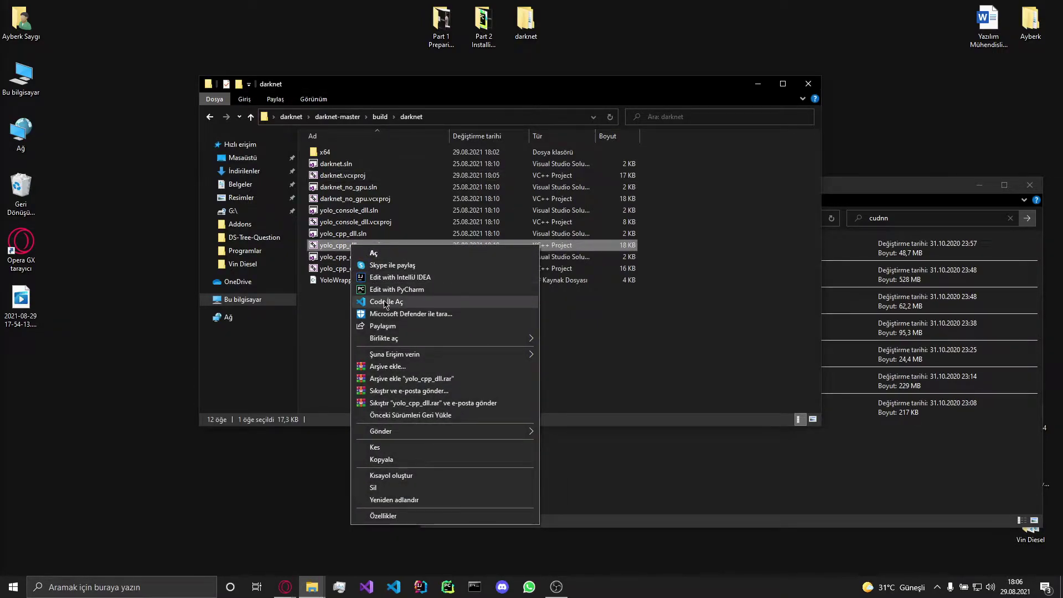
{"action": "left_click", "coordinate": [385, 302]}
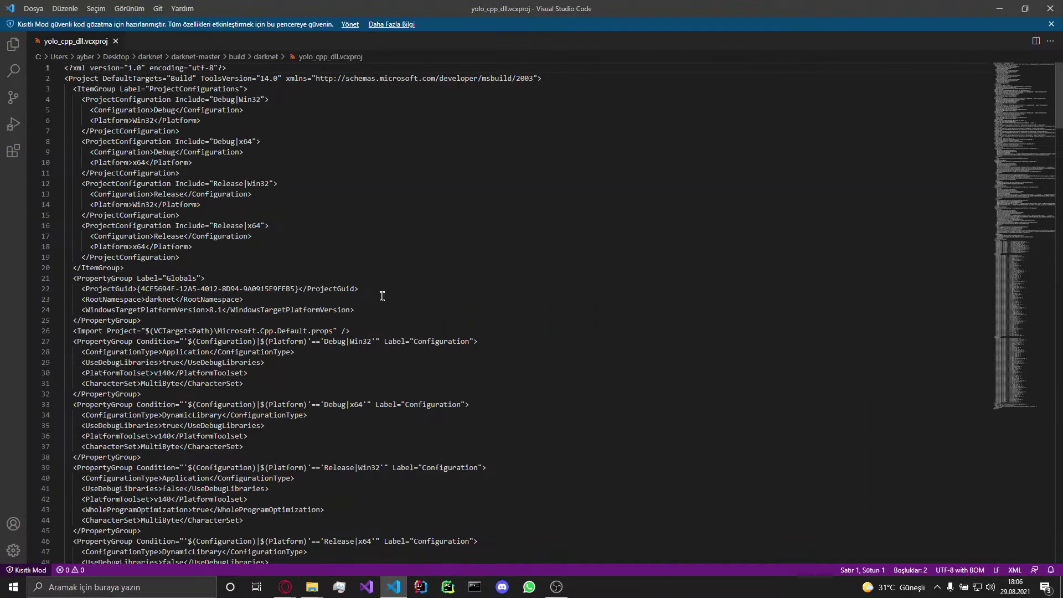
{"action": "left_click", "coordinate": [529, 171]}
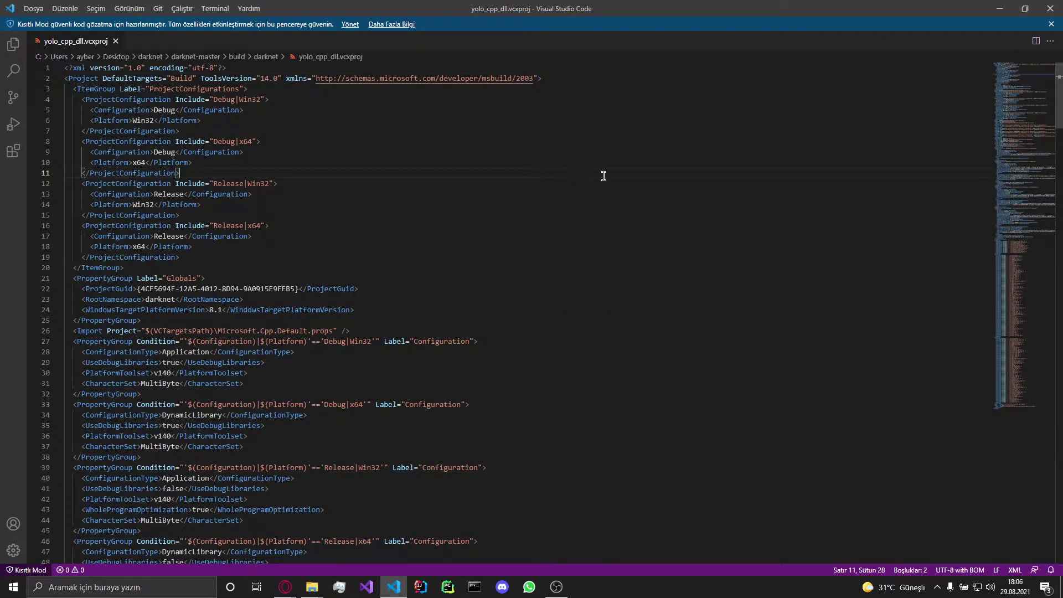
- Find CUDA in yolo_cpp_dll.vcxproj and change the BuildCustomizations props import to CUDA 11.0.props
{"action": "key", "text": "ctrl+f"}
{"action": "type", "text": "cuda"}
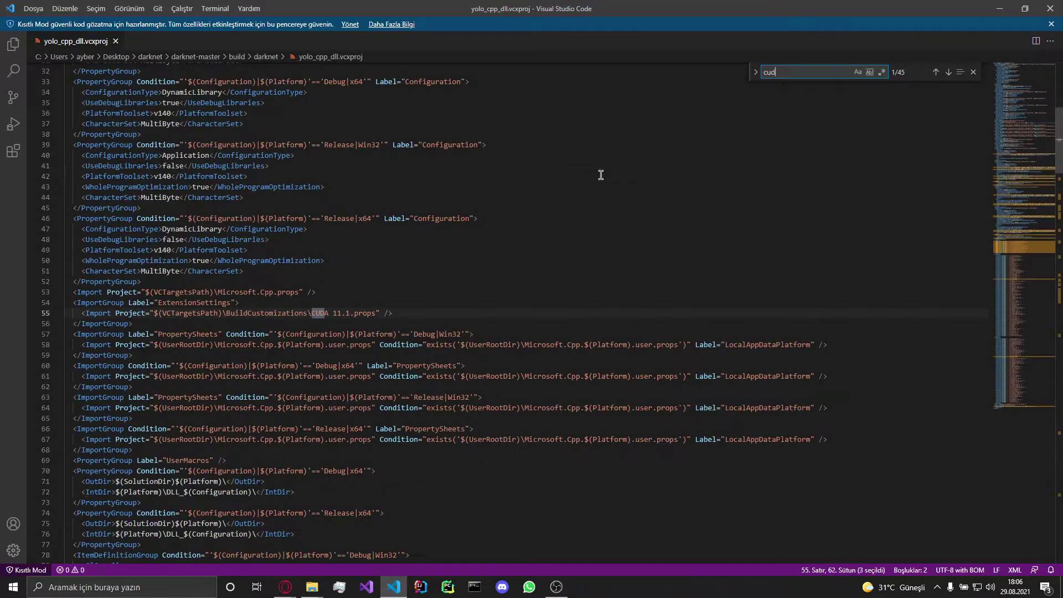
{"action": "key", "text": "BackSpace"}
{"action": "key", "text": "BackSpace"}
{"action": "key", "text": "BackSpace"}
{"action": "key", "text": "BackSpace"}
{"action": "type", "text": "CUDA"}
{"action": "left_click", "coordinate": [356, 311]}
{"action": "key", "text": "BackSpace"}
{"action": "type", "text": "0"}
- Find CUDA 11 in yolo_cpp_dll.vcxproj, change the targets import to version 11.0, and save and close the file
{"action": "left_click", "coordinate": [808, 73]}
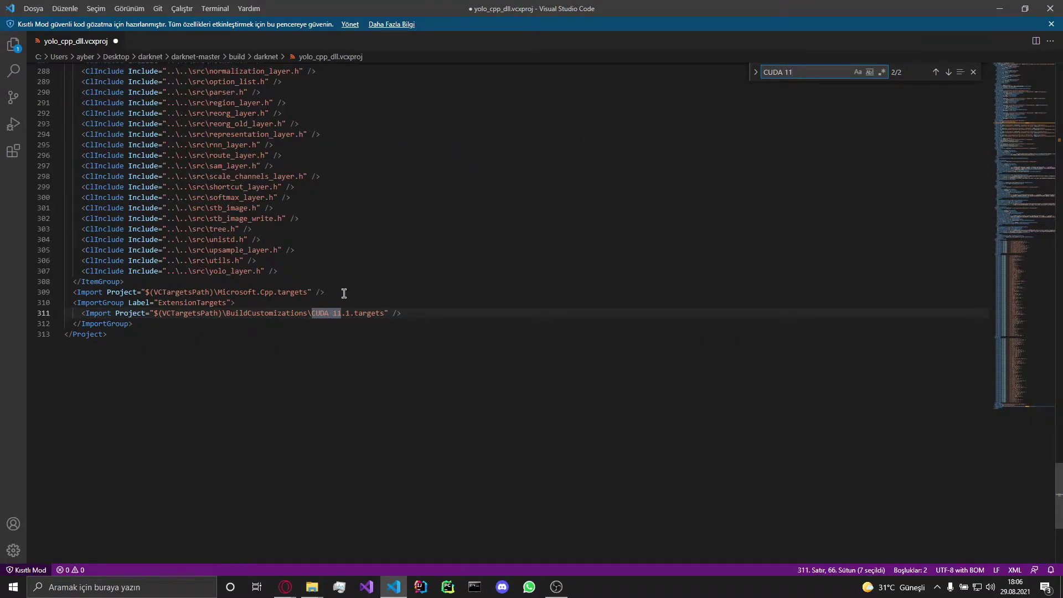
{"action": "left_click", "coordinate": [350, 320]}
{"action": "left_click", "coordinate": [350, 311]}
{"action": "left_click", "coordinate": [403, 248]}
{"action": "key", "text": "ctrl+s"}
{"action": "left_click", "coordinate": [1059, 5]}
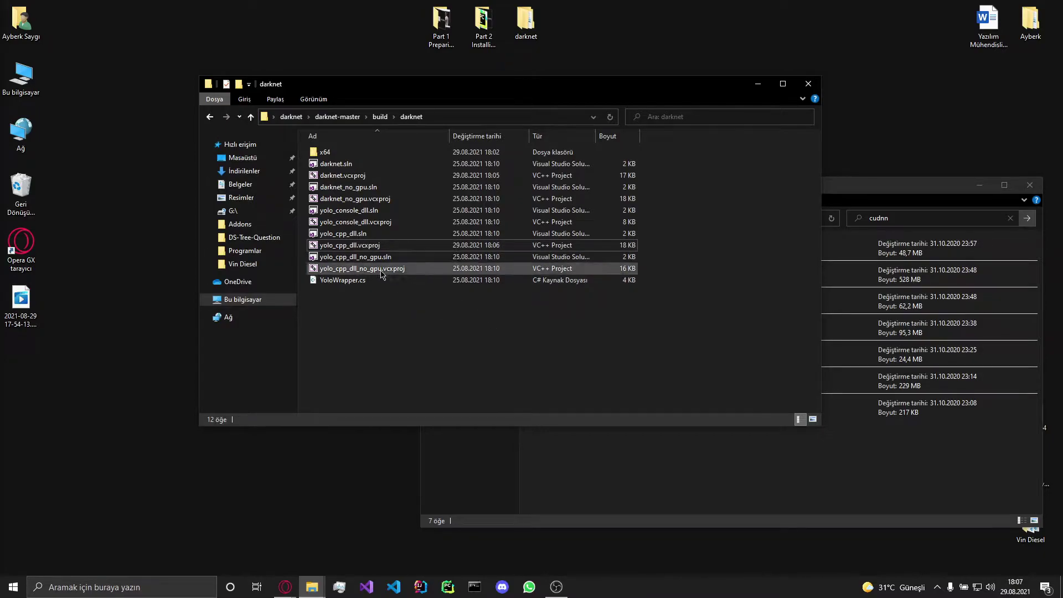
- Open yolo_cpp_dll.vcxproj in Microsoft Visual Studio 2019 and retarget it to Windows SDK 10.0 and the v142 platform toolset
{"action": "left_click", "coordinate": [370, 252]}
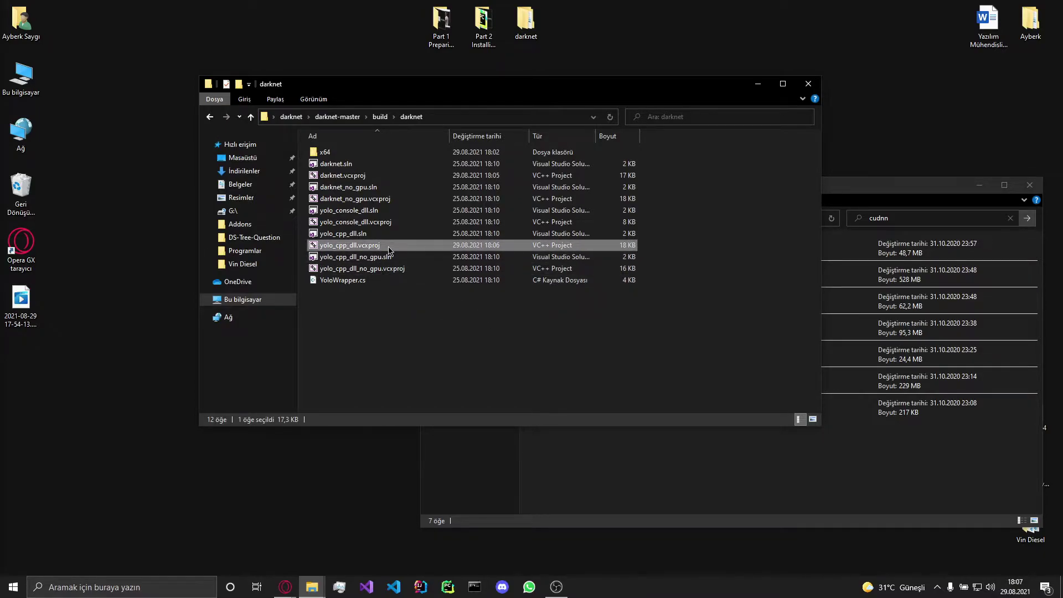
{"action": "double_click", "coordinate": [389, 250]}
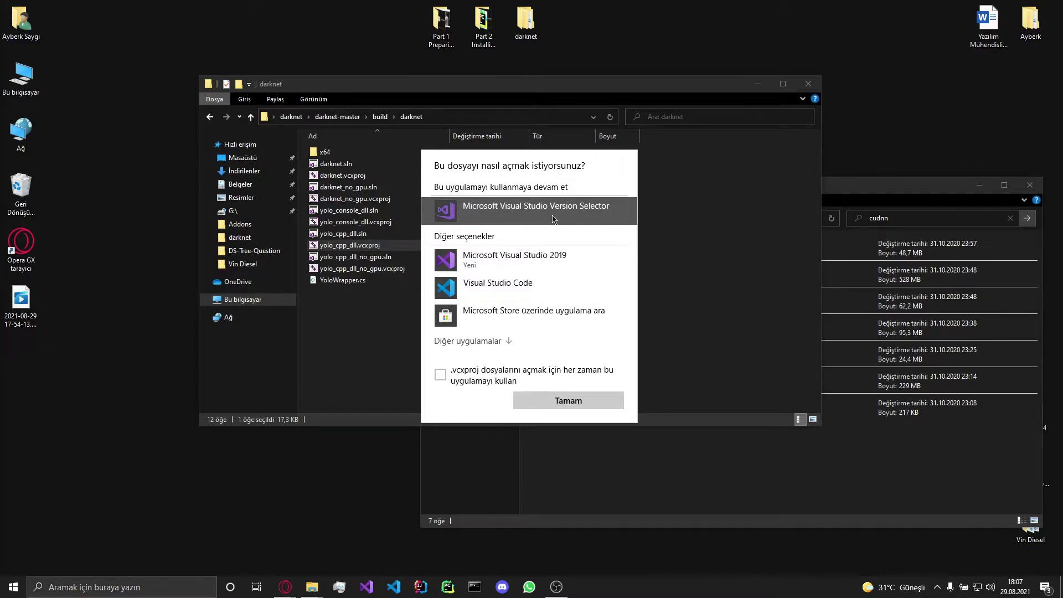
{"action": "left_click", "coordinate": [531, 265]}
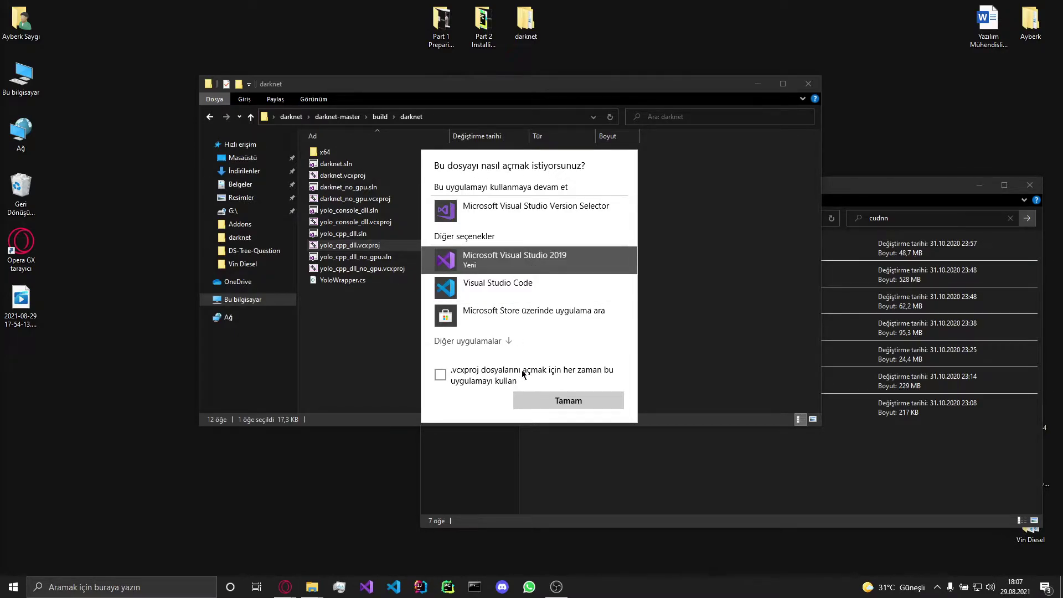
{"action": "left_click", "coordinate": [605, 403]}
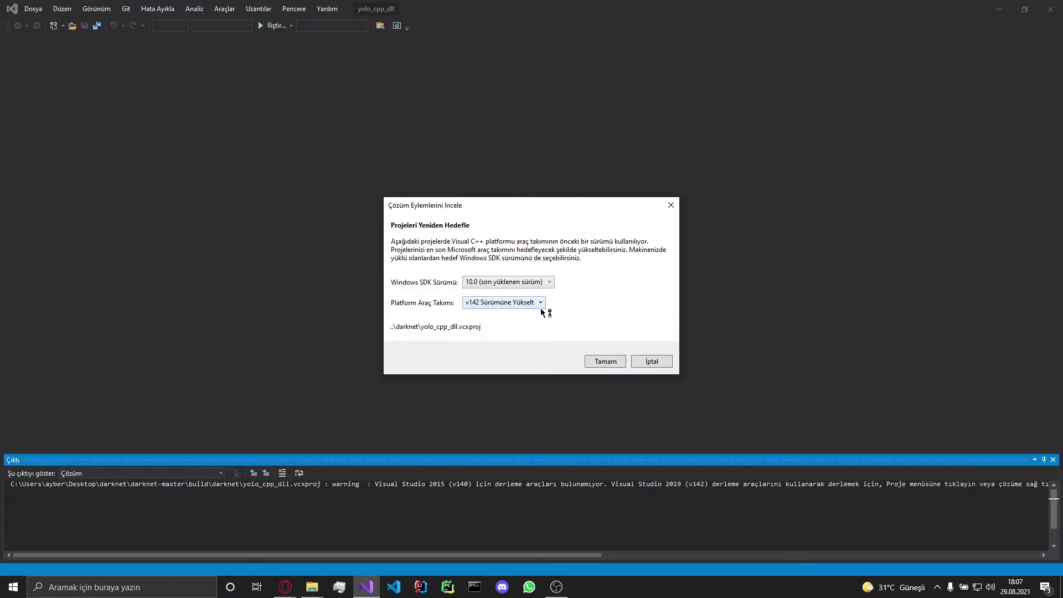
{"action": "left_click", "coordinate": [605, 360]}
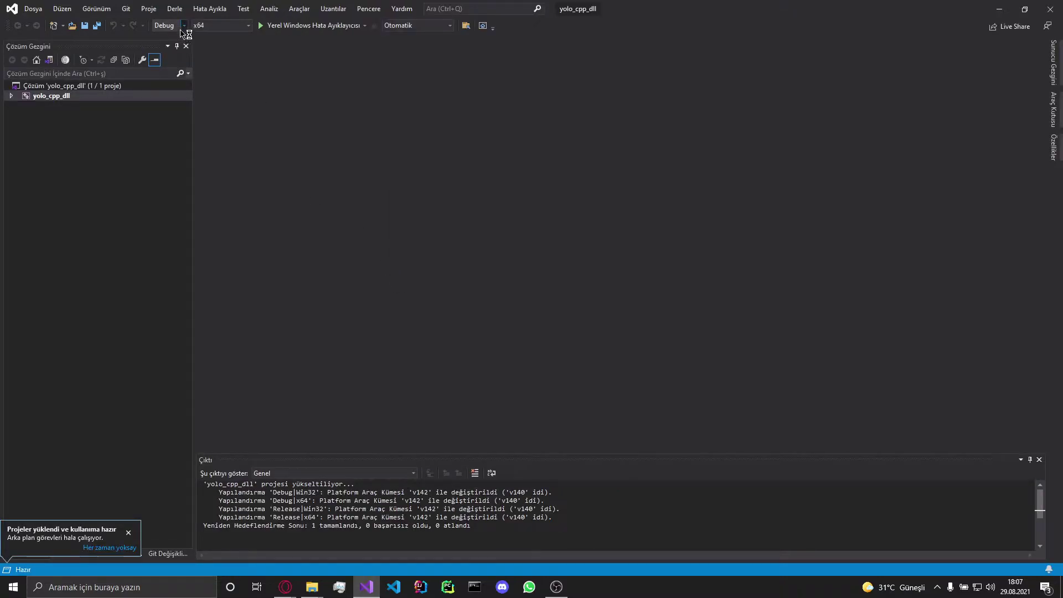
- Set the yolo_cpp_dll solution configuration to Release and its platform to x64
{"action": "left_click", "coordinate": [185, 26]}
{"action": "left_click", "coordinate": [169, 47]}
{"action": "left_click", "coordinate": [217, 26]}
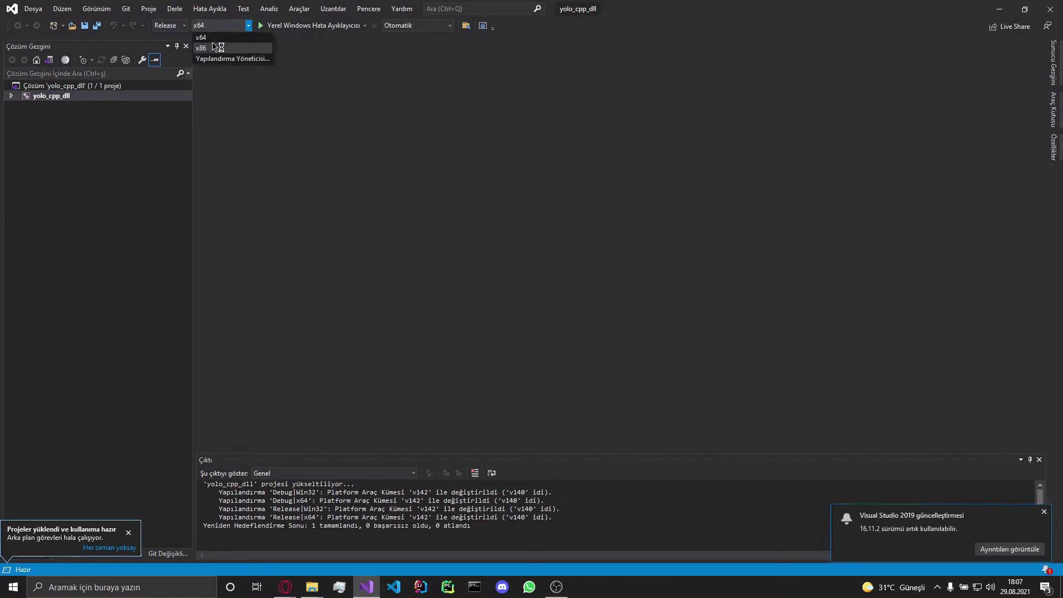
{"action": "left_click", "coordinate": [206, 40]}
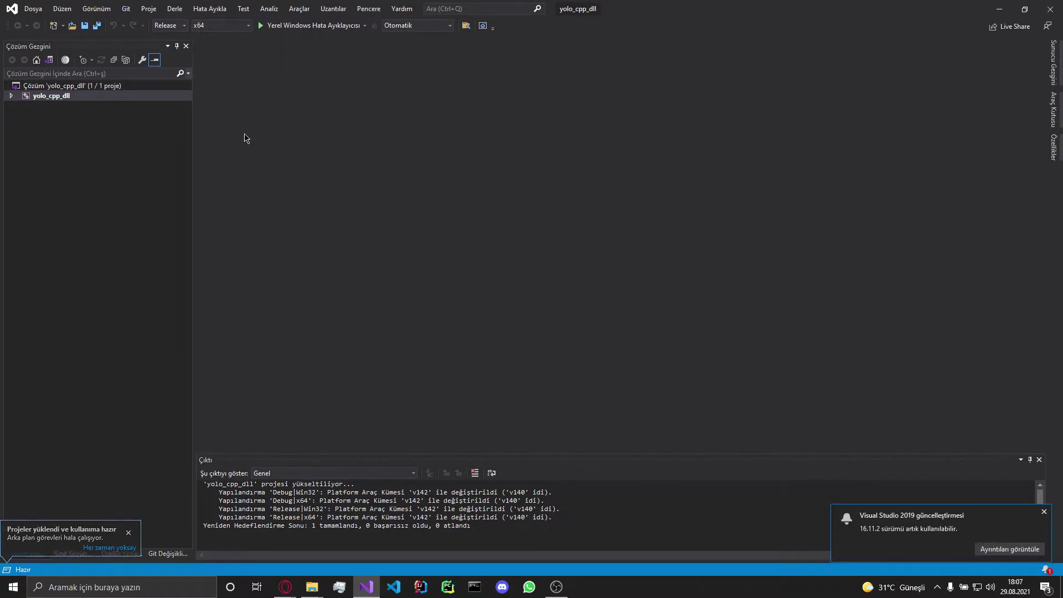
- Build the yolo_cpp_dll project, check the build result in the enlarged output, and close Visual Studio
{"action": "right_click", "coordinate": [65, 97]}
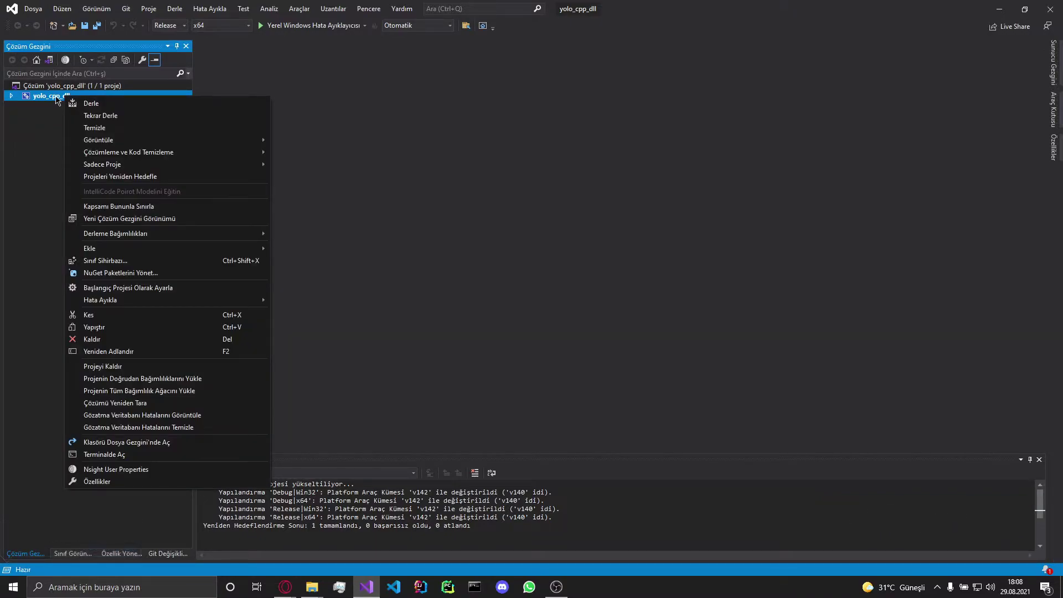
{"action": "left_click", "coordinate": [90, 104]}
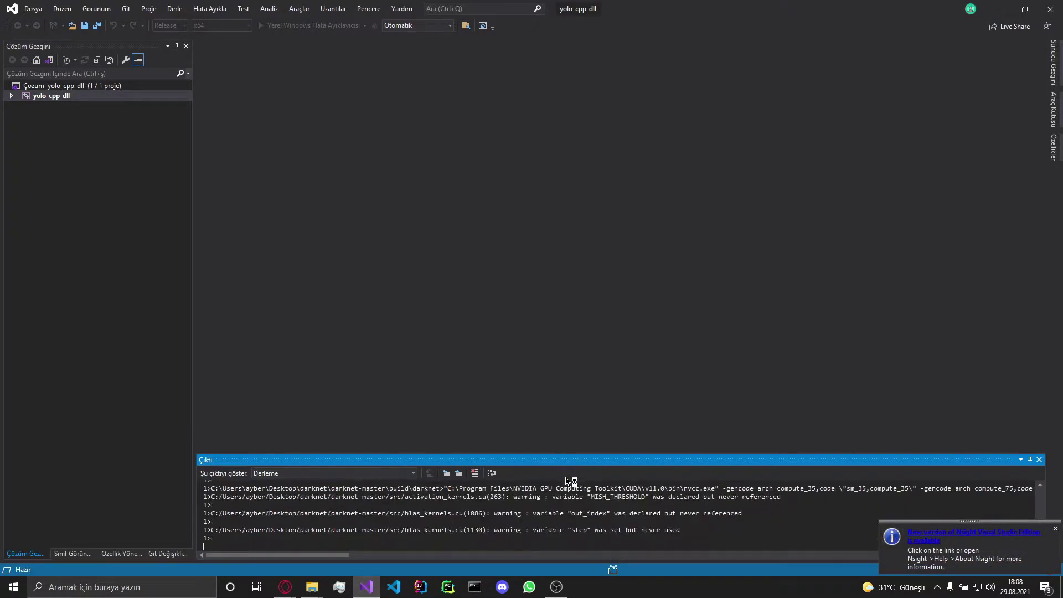
{"action": "left_click_drag", "start_coordinate": [566, 451], "coordinate": [578, 197]}
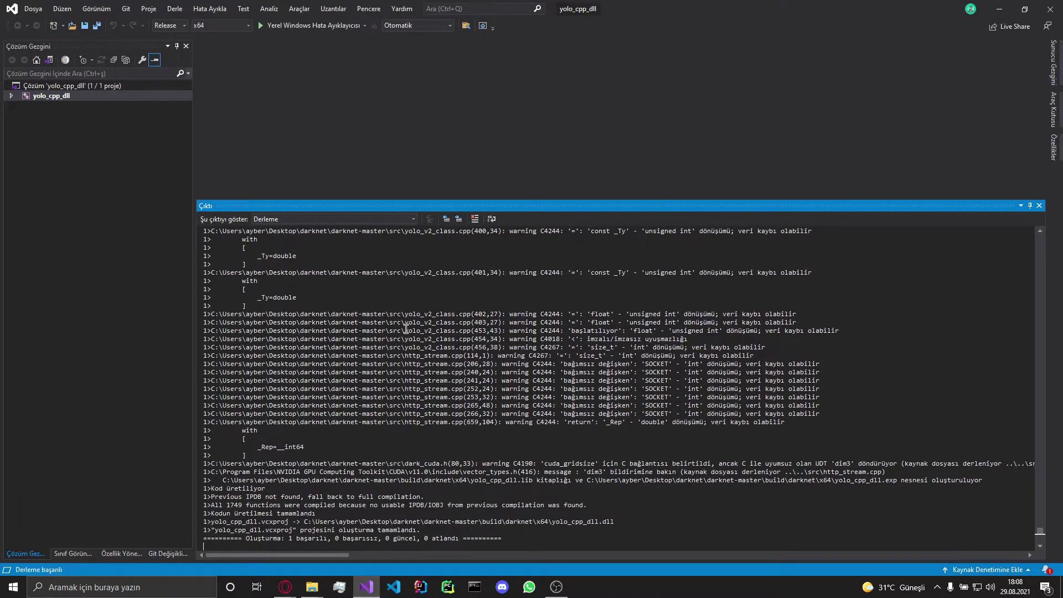
{"action": "left_click_drag", "start_coordinate": [288, 536], "coordinate": [331, 540]}
{"action": "left_click", "coordinate": [1050, 9]}
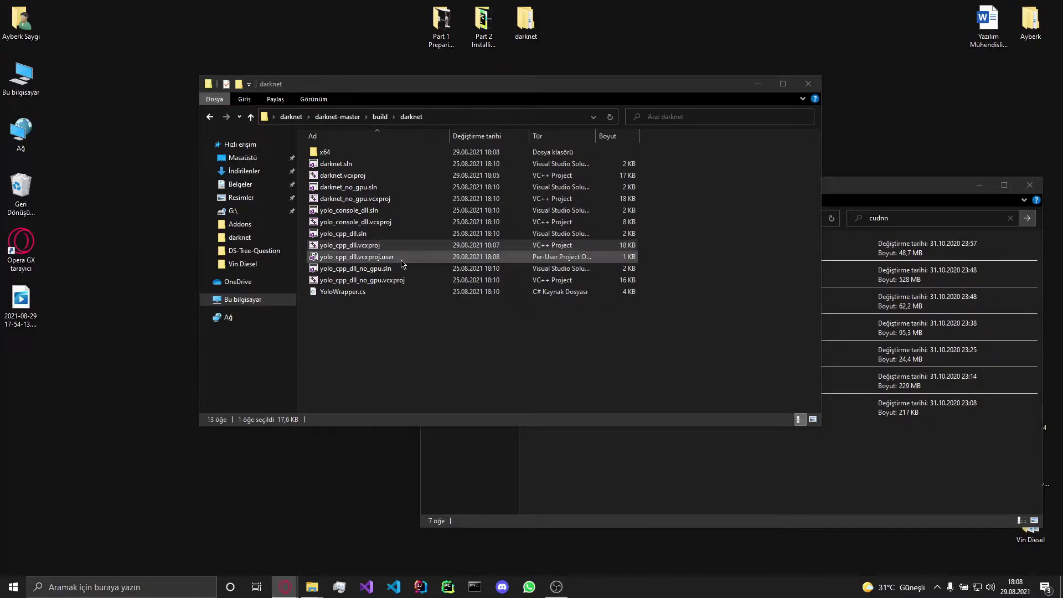
- Open darknet.sln in Visual Studio 2019 and retarget the project to Windows SDK 10.0 and the v142 platform toolset
{"action": "left_click", "coordinate": [359, 163]}
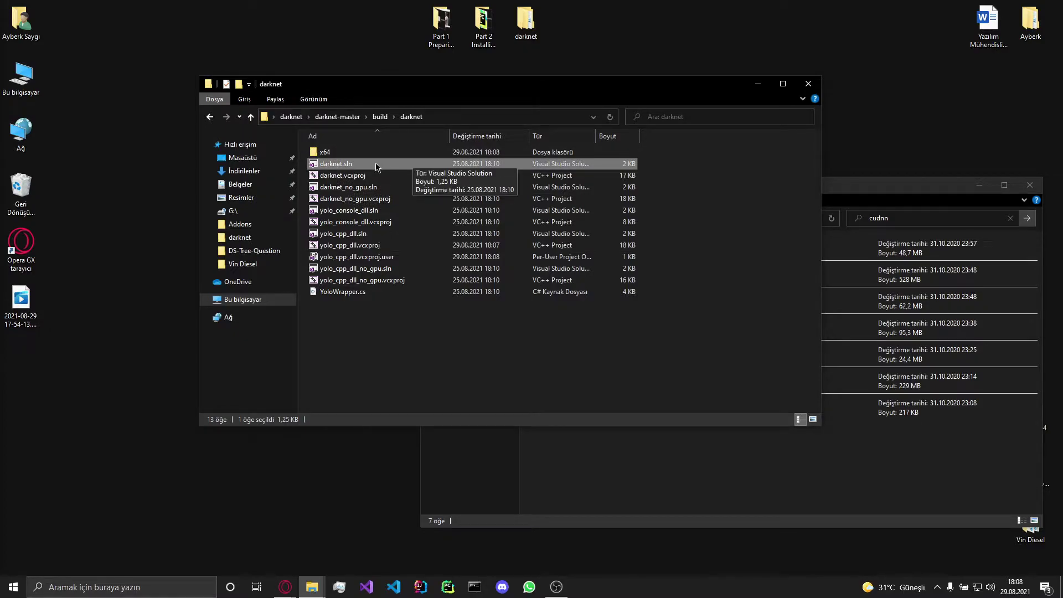
{"action": "double_click", "coordinate": [375, 164]}
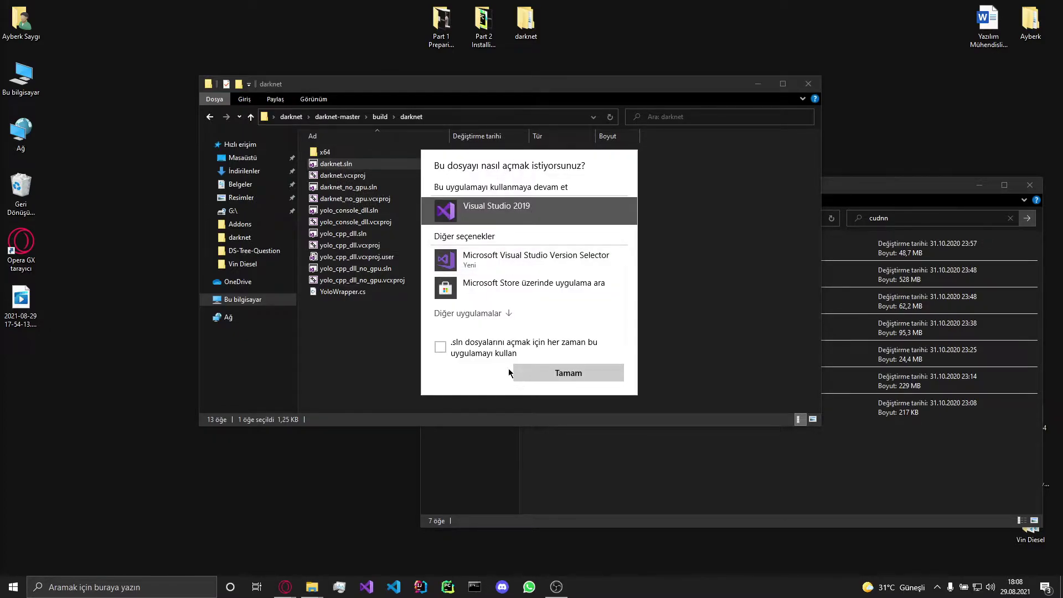
{"action": "left_click", "coordinate": [545, 372]}
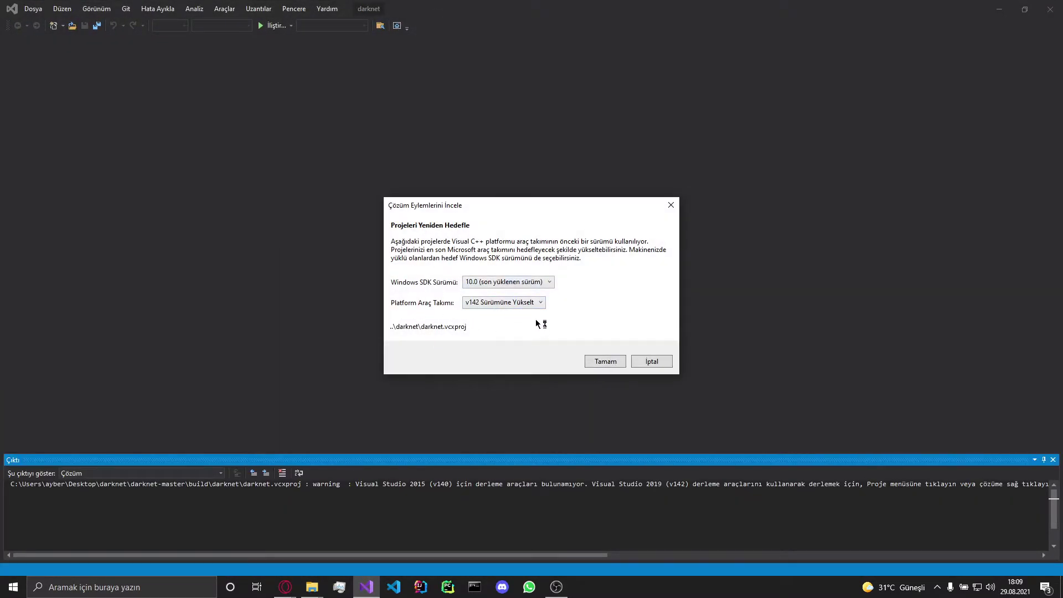
{"action": "left_click", "coordinate": [612, 363]}
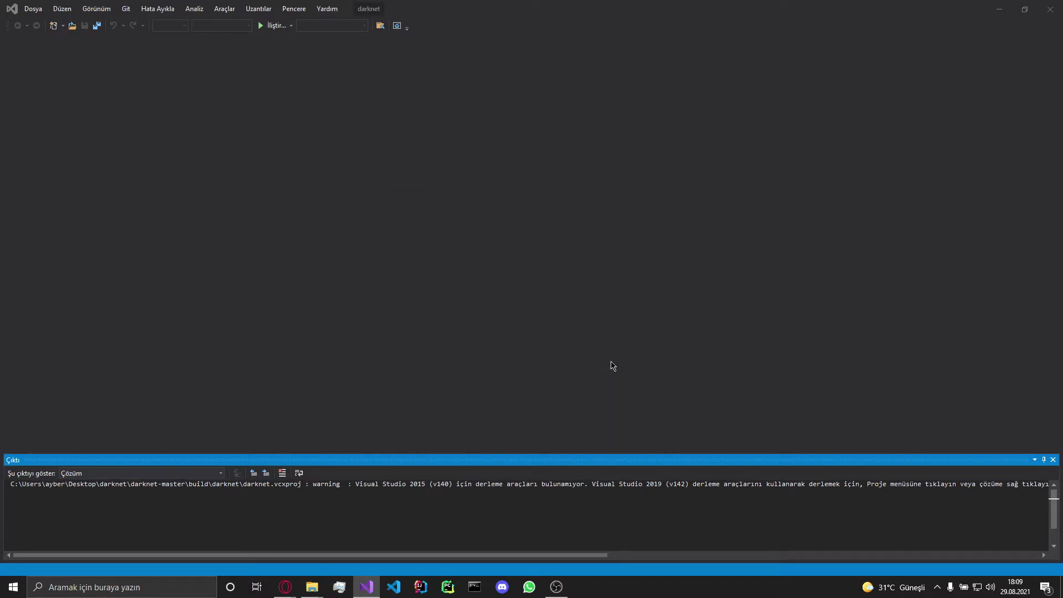
- Set the darknet solution configuration to Release and its platform to x64
{"action": "left_click", "coordinate": [189, 28]}
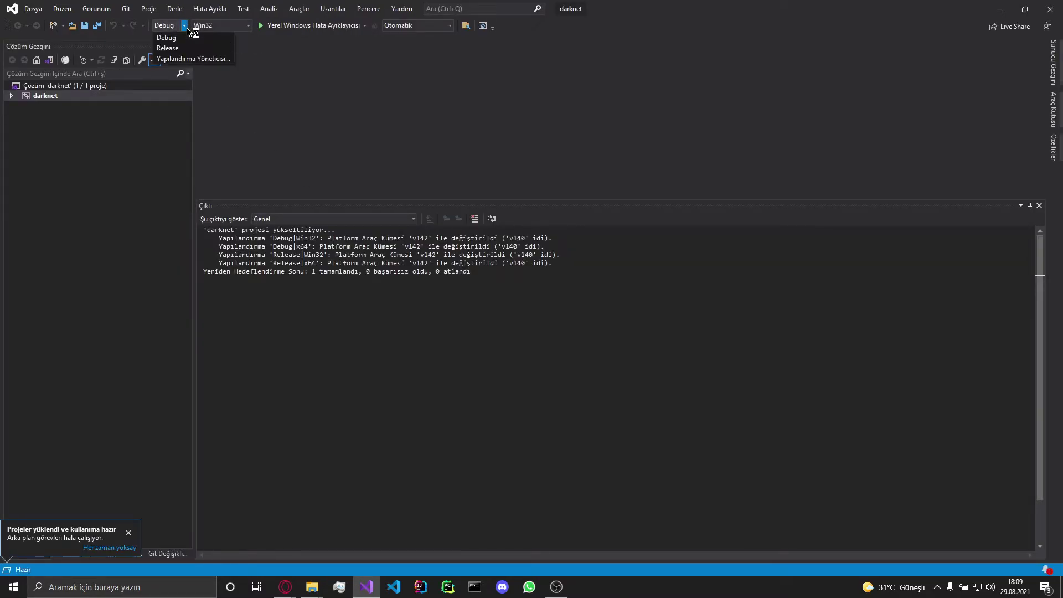
{"action": "left_click", "coordinate": [194, 48]}
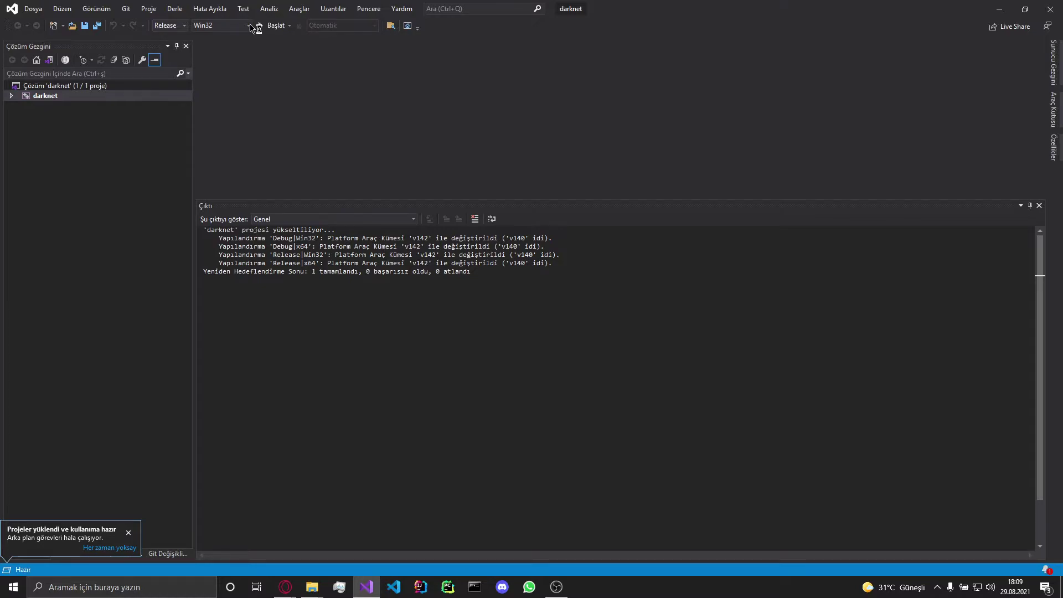
{"action": "left_click", "coordinate": [252, 27]}
{"action": "left_click", "coordinate": [238, 48]}
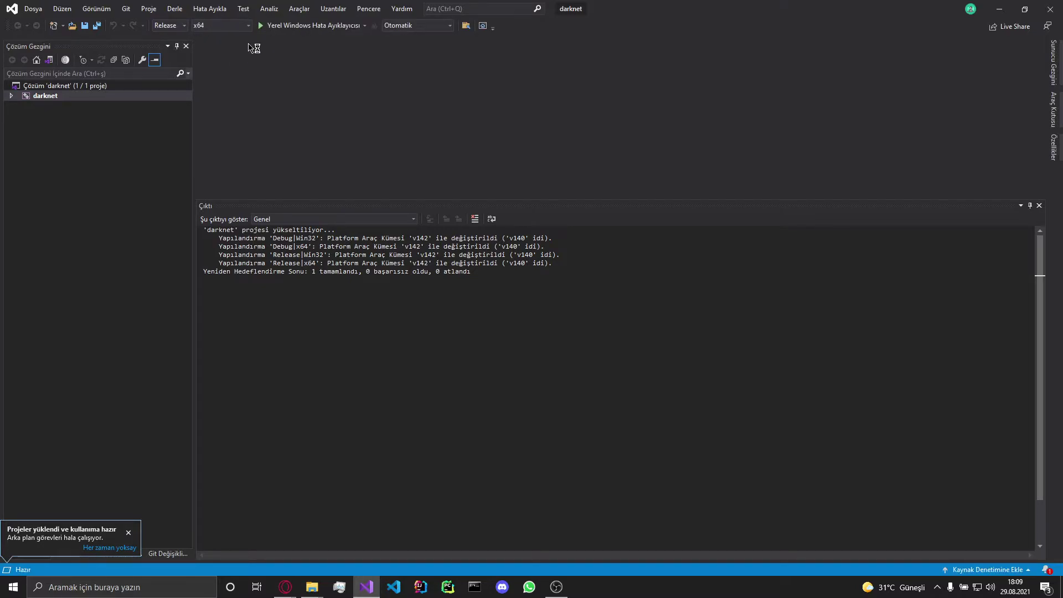
{"action": "left_click", "coordinate": [53, 96]}
{"action": "right_click", "coordinate": [54, 98]}
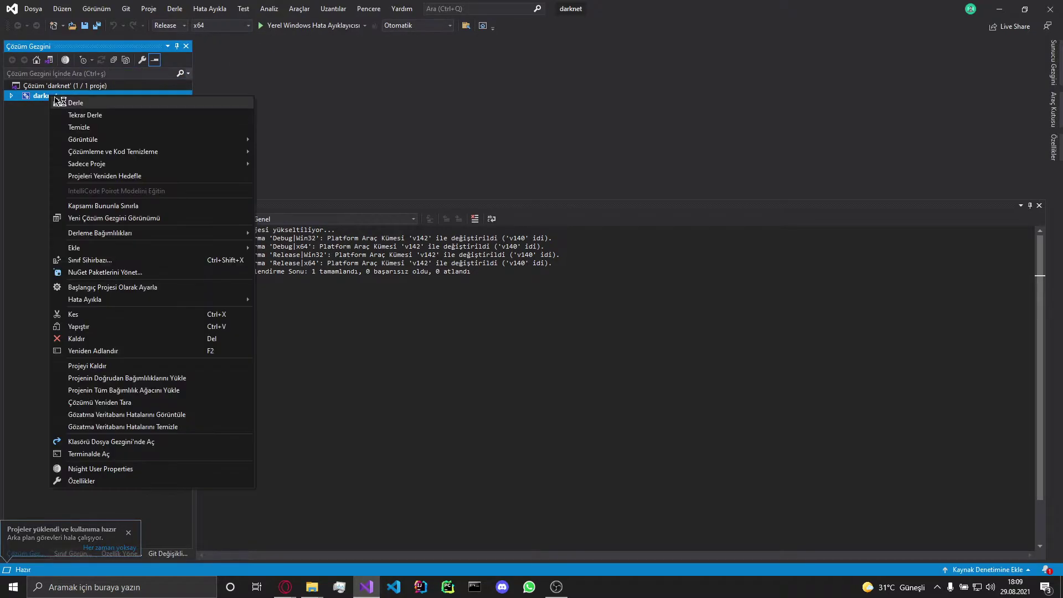
{"action": "left_click", "coordinate": [78, 481]}
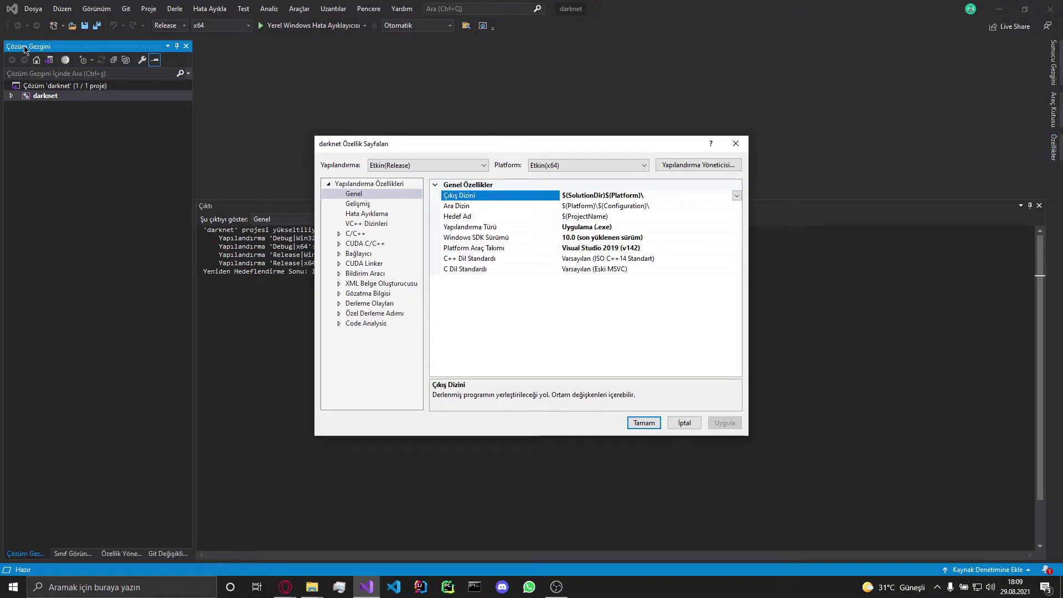
{"action": "left_click", "coordinate": [736, 143]}
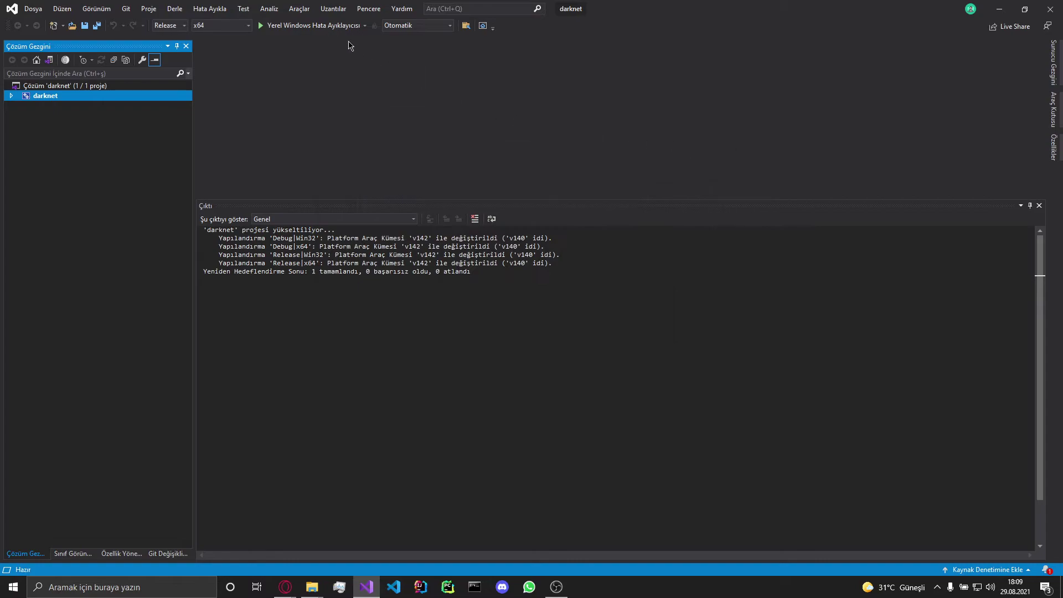
{"action": "left_click", "coordinate": [368, 9]}
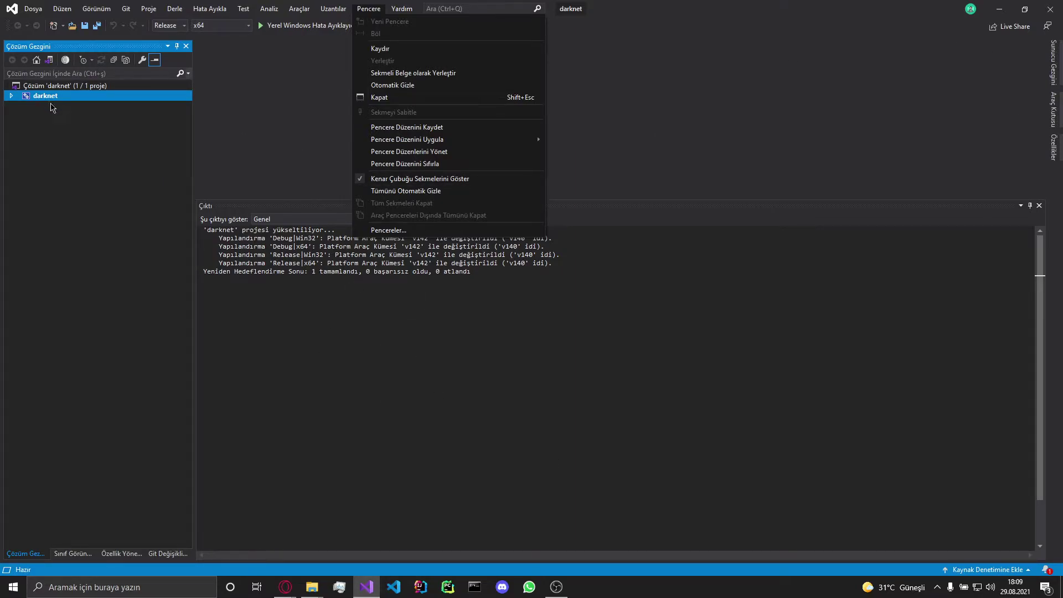
{"action": "left_click", "coordinate": [65, 124]}
- Open the darknet project's C/C++ general properties and add a blank entry to the additional include directories
{"action": "right_click", "coordinate": [55, 99]}
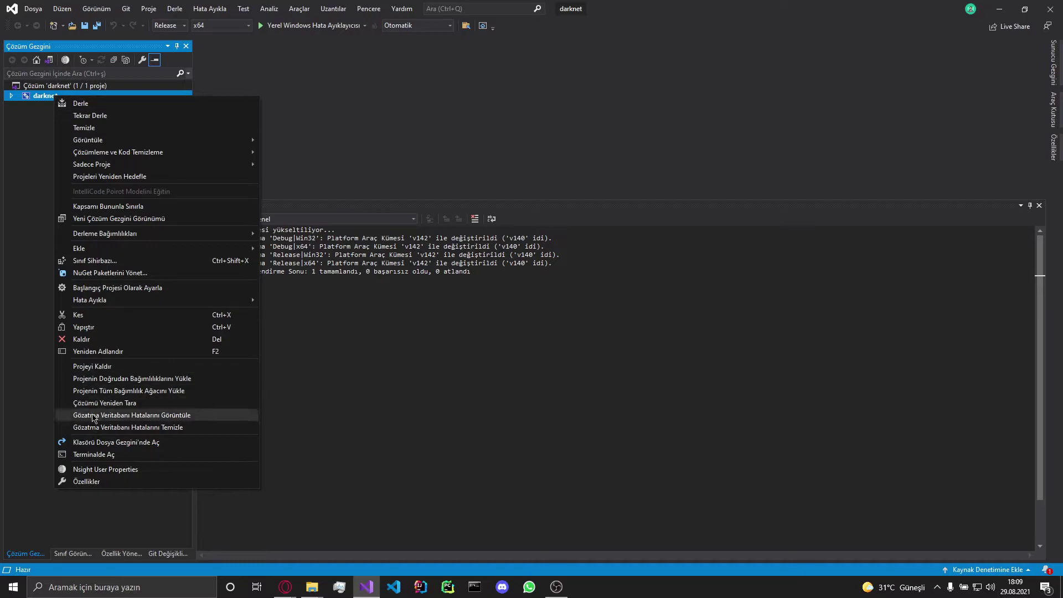
{"action": "left_click", "coordinate": [88, 482]}
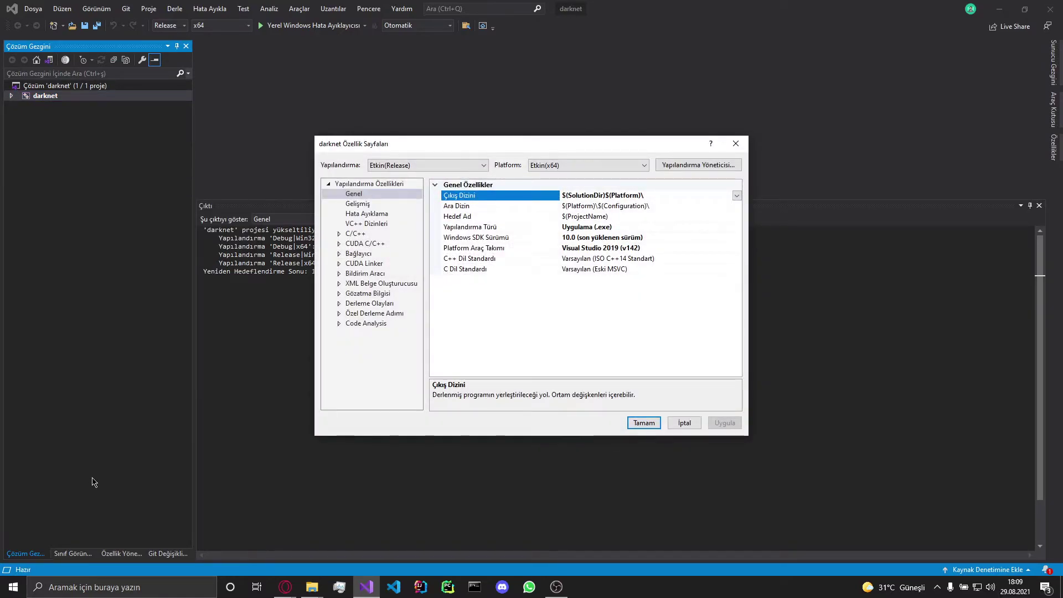
{"action": "left_click", "coordinate": [339, 233]}
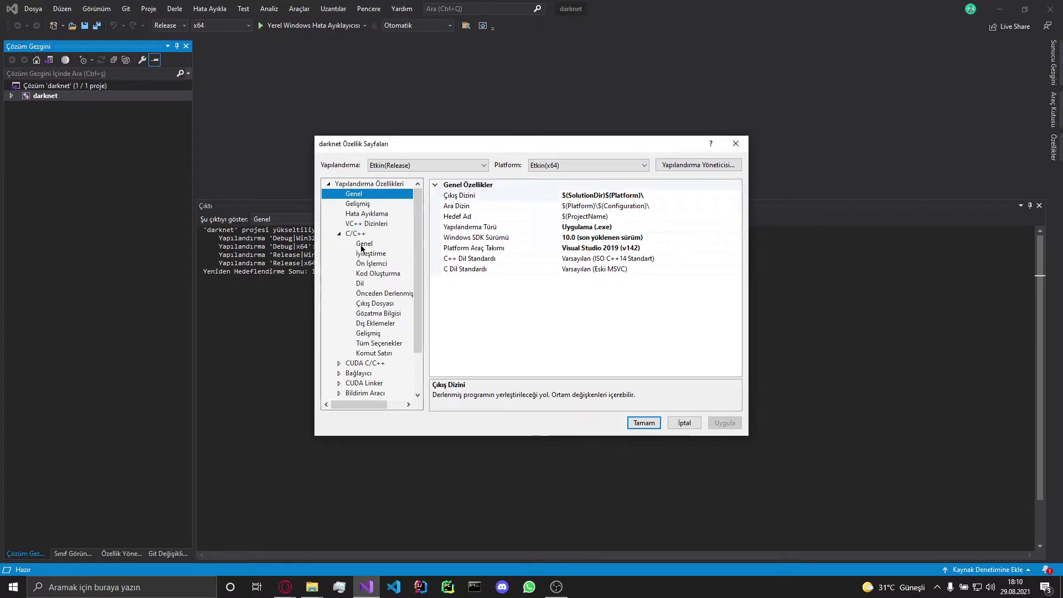
{"action": "left_click", "coordinate": [363, 244]}
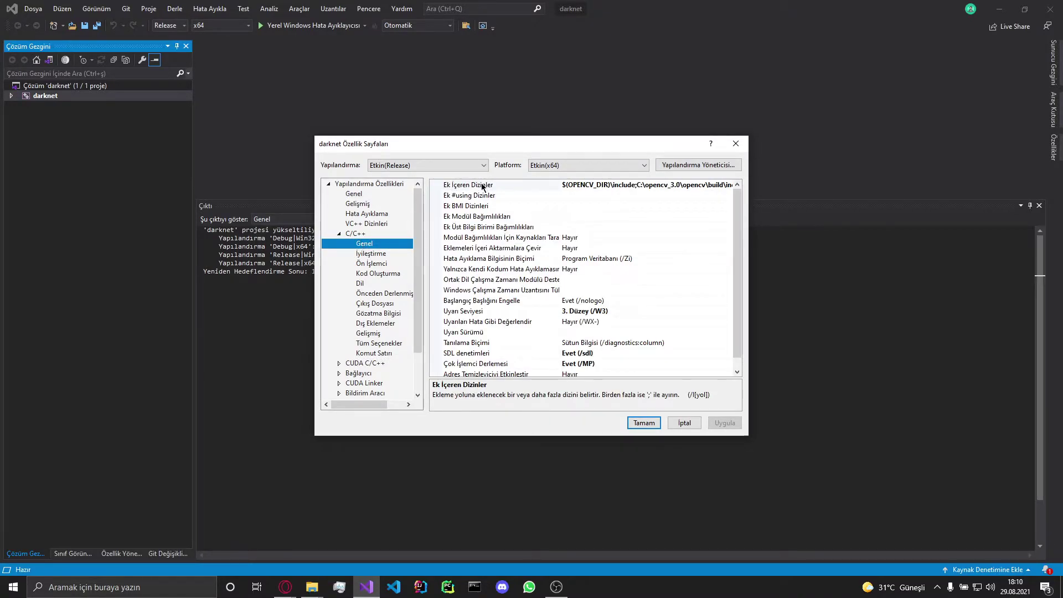
{"action": "left_click", "coordinate": [725, 185]}
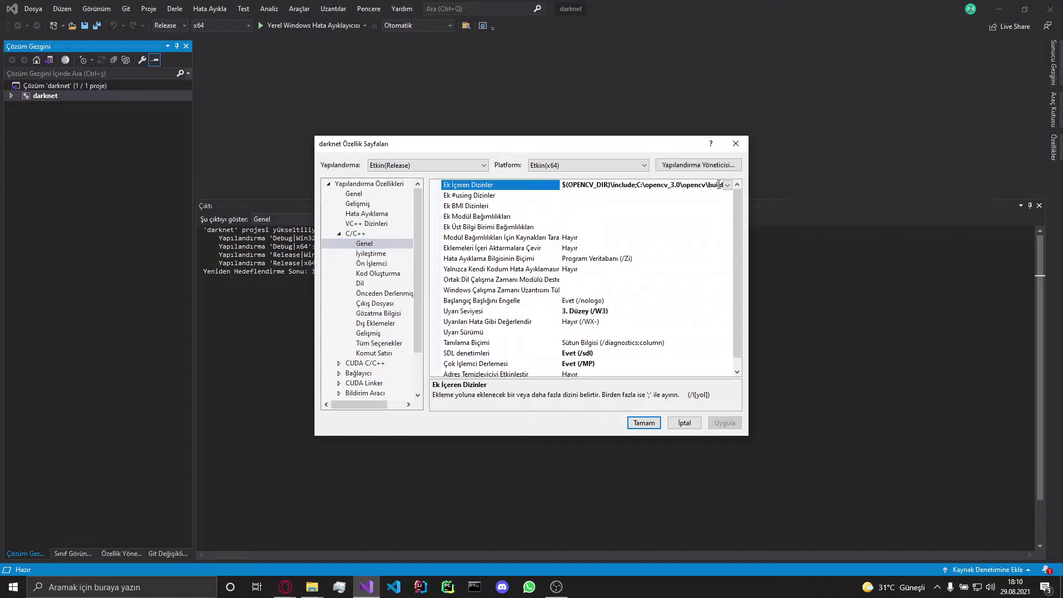
{"action": "left_click", "coordinate": [726, 186]}
{"action": "left_click", "coordinate": [595, 198]}
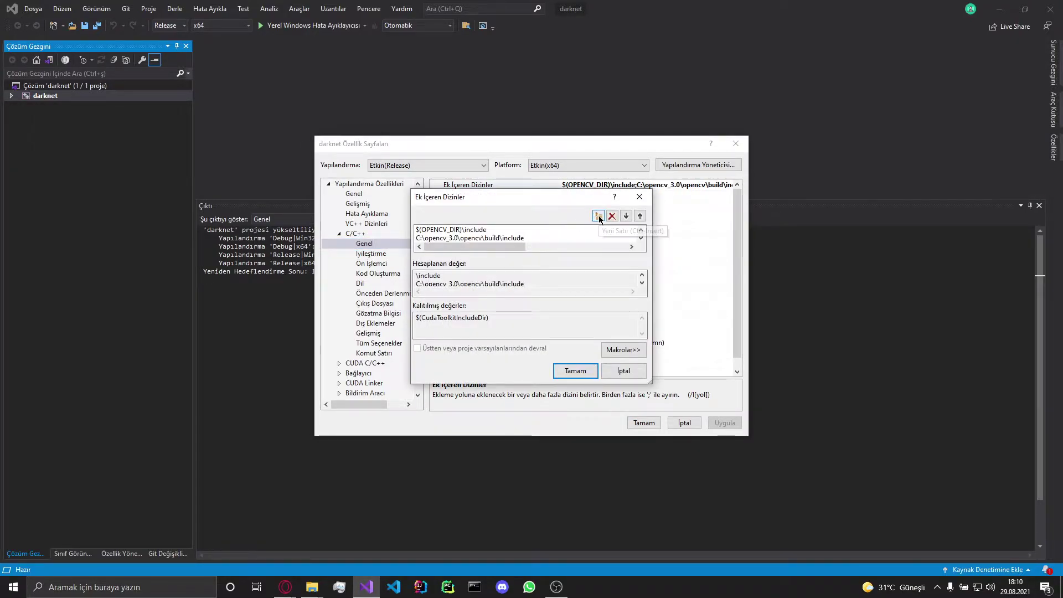
{"action": "left_click", "coordinate": [597, 217]}
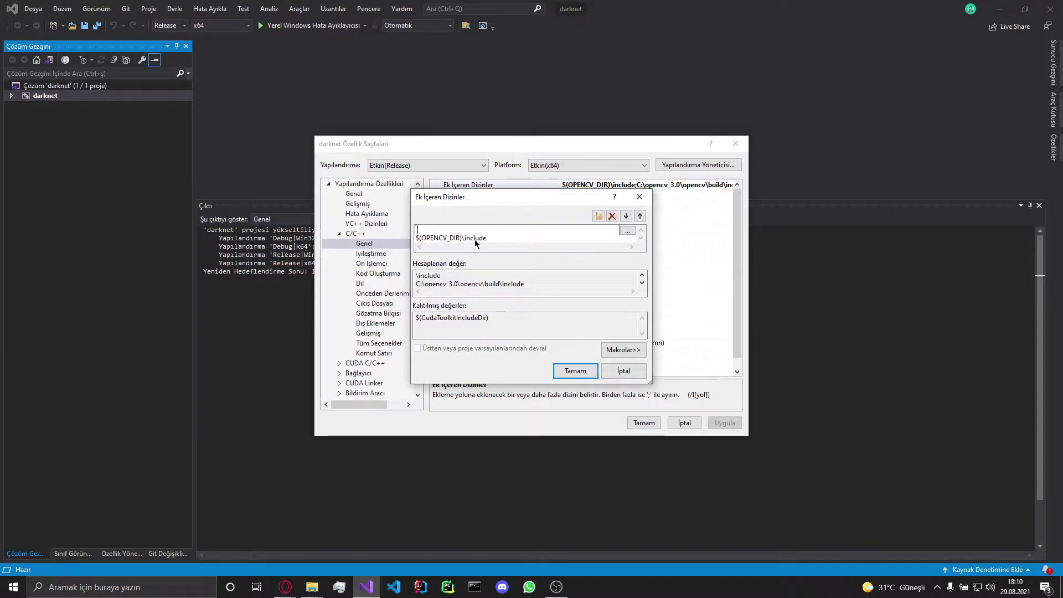
- In File Explorer, browse to Downloads\Compressed\OpenCV\install\include and copy the folder's full path
{"action": "left_click", "coordinate": [313, 587]}
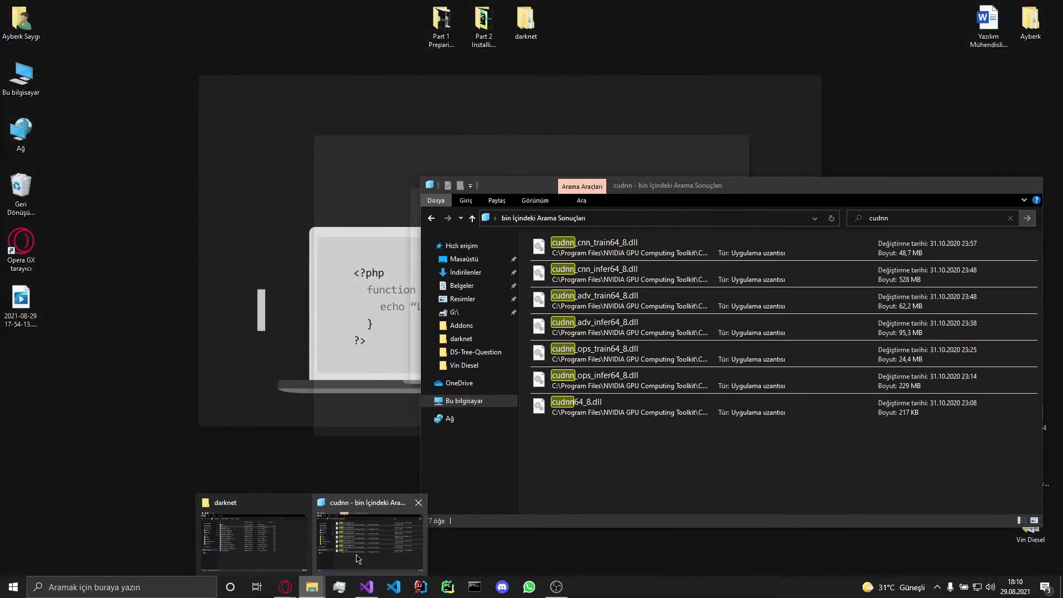
{"action": "left_click", "coordinate": [357, 559]}
{"action": "left_click_drag", "start_coordinate": [630, 183], "coordinate": [488, 92]}
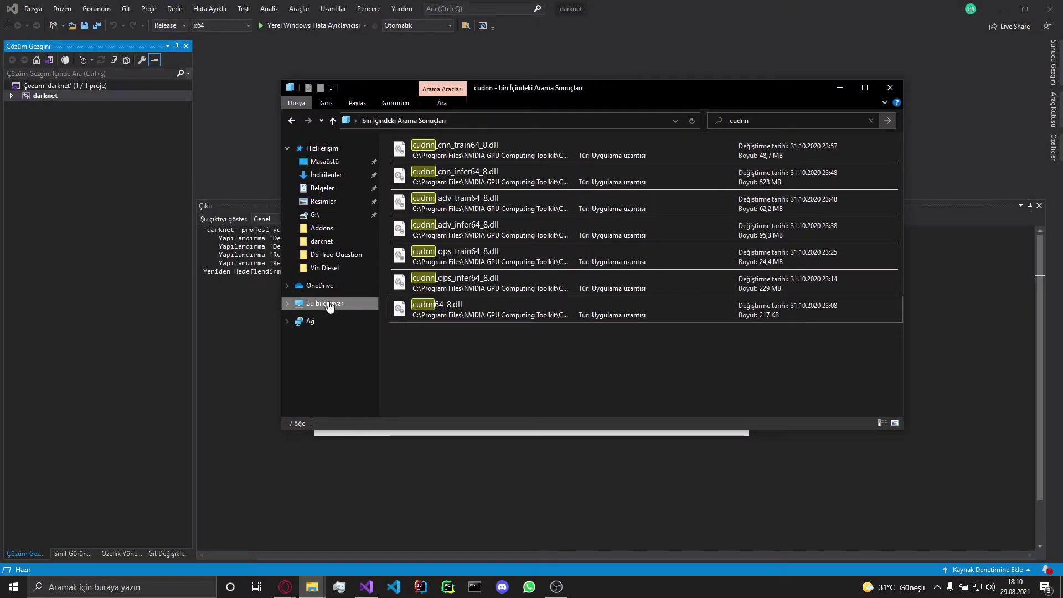
{"action": "left_click", "coordinate": [329, 305]}
{"action": "left_click", "coordinate": [324, 174]}
{"action": "left_click", "coordinate": [485, 173]}
{"action": "double_click", "coordinate": [485, 172]}
{"action": "double_click", "coordinate": [477, 168]}
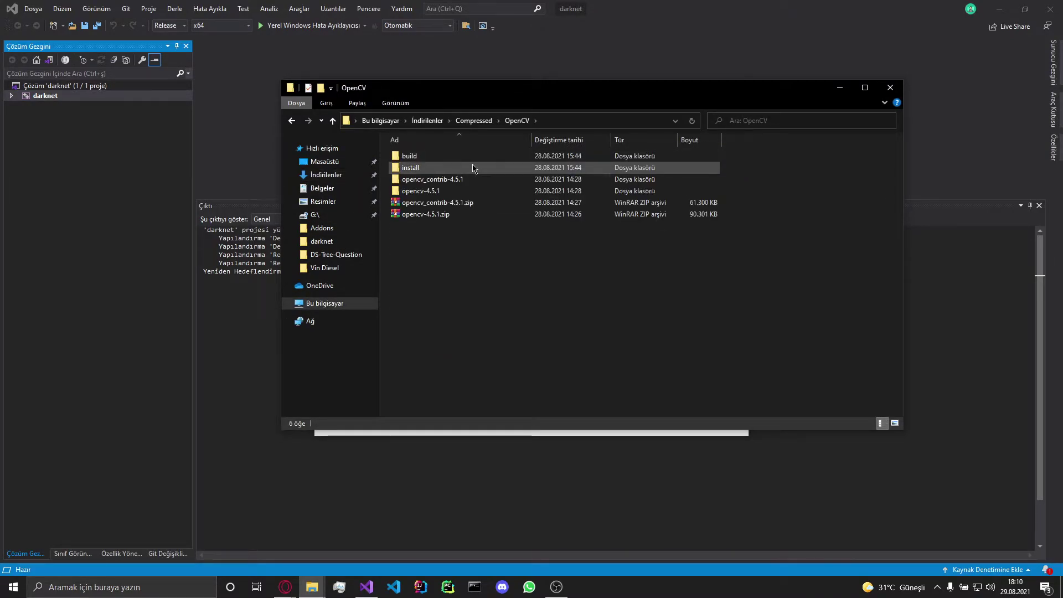
{"action": "double_click", "coordinate": [424, 169]}
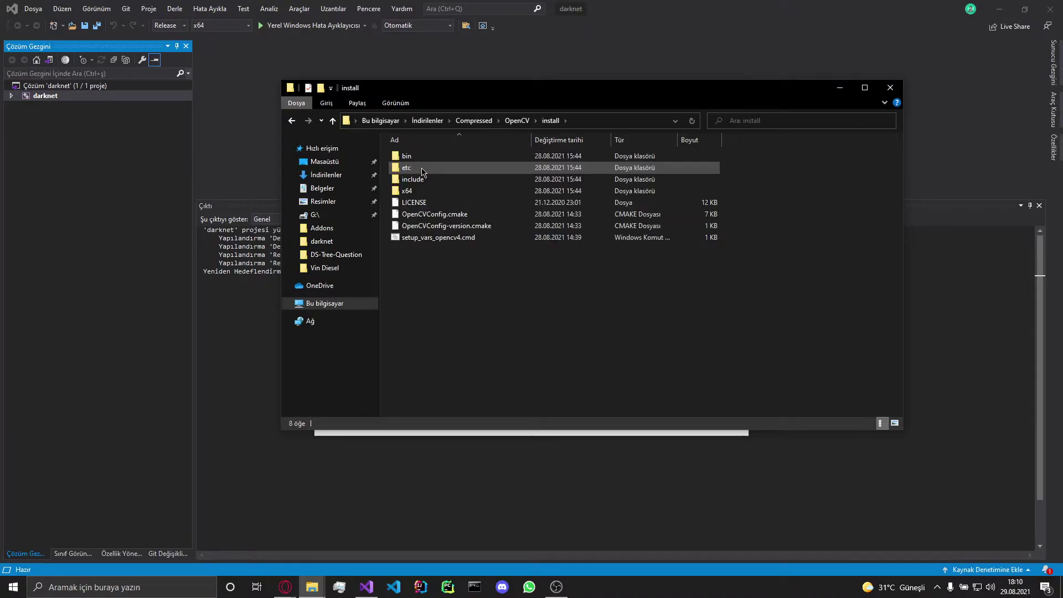
{"action": "double_click", "coordinate": [415, 179]}
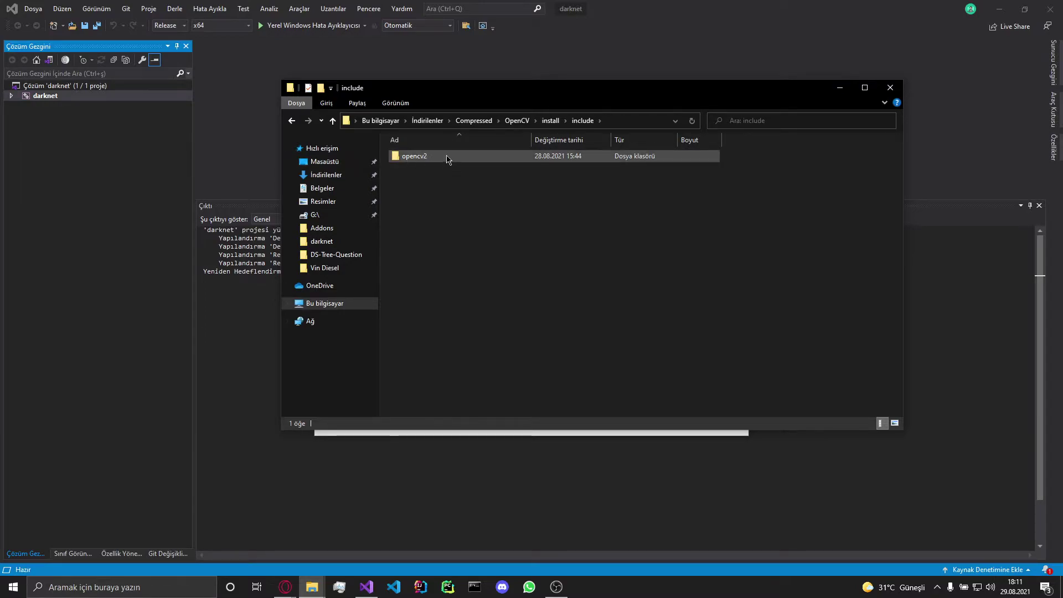
{"action": "left_click", "coordinate": [636, 123]}
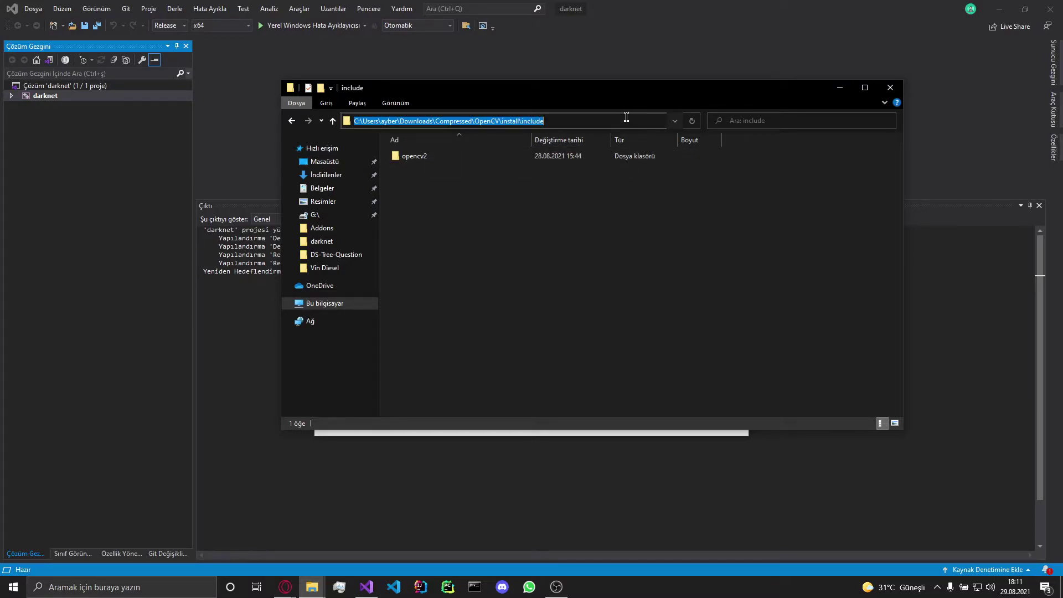
- Back in Visual Studio, enter the copied OpenCV\install\include path in the blank additional include directories entry and confirm the list
{"action": "left_click", "coordinate": [839, 88]}
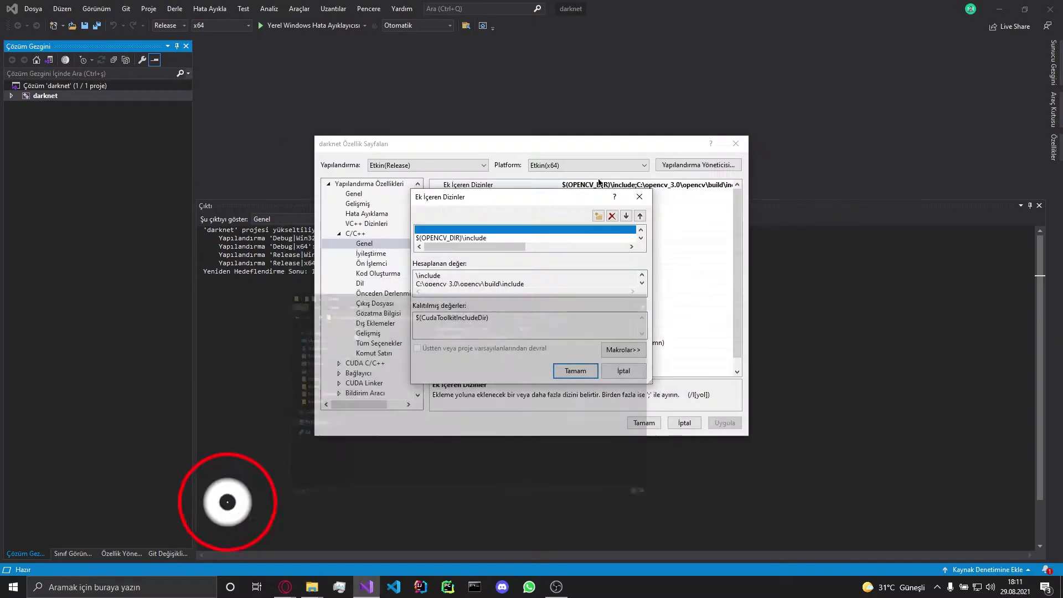
{"action": "left_click", "coordinate": [523, 230]}
{"action": "key", "text": "ctrl+v"}
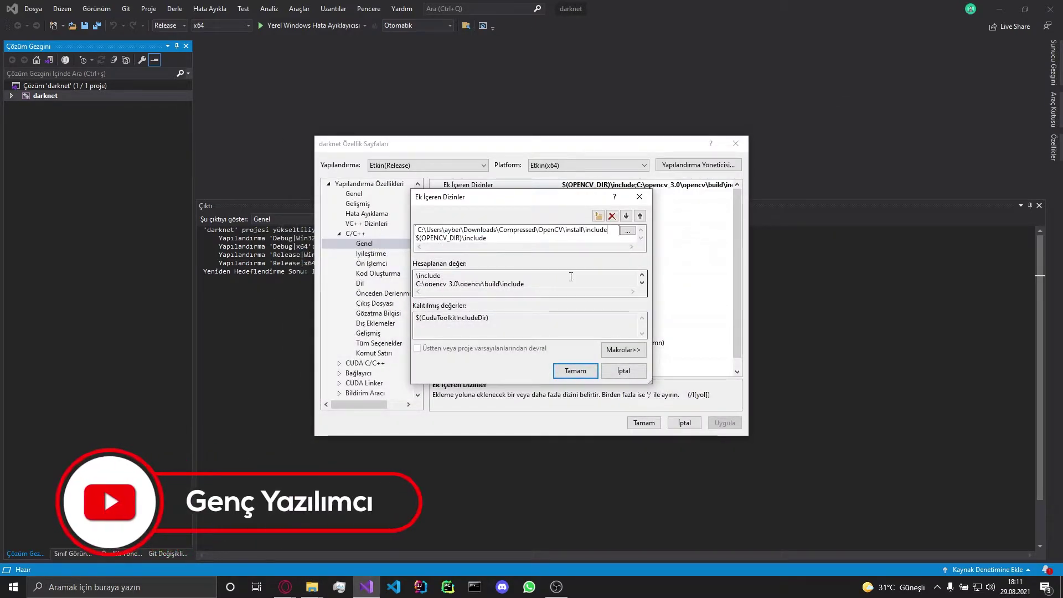
{"action": "left_click", "coordinate": [575, 370]}
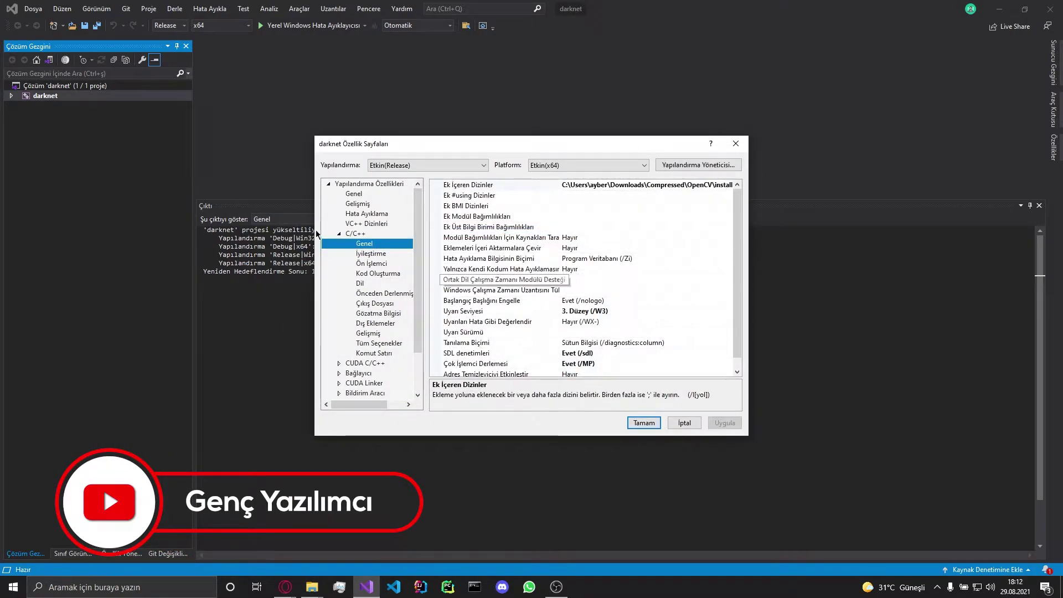
- Remove CUDNN_HALF from the darknet project's C/C++ preprocessor definitions and apply the change
{"action": "left_click", "coordinate": [387, 264]}
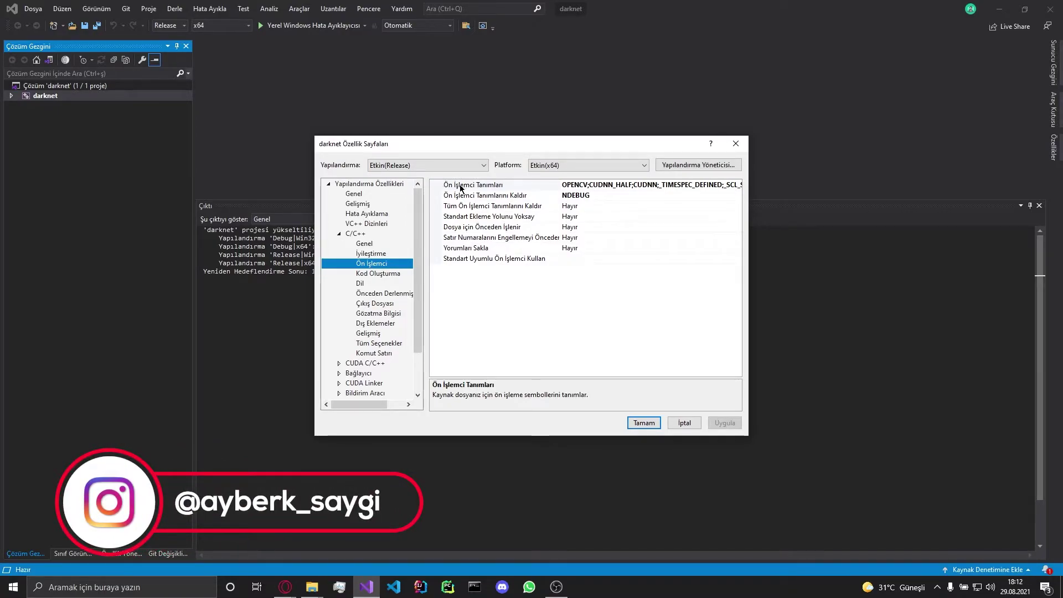
{"action": "left_click", "coordinate": [719, 185]}
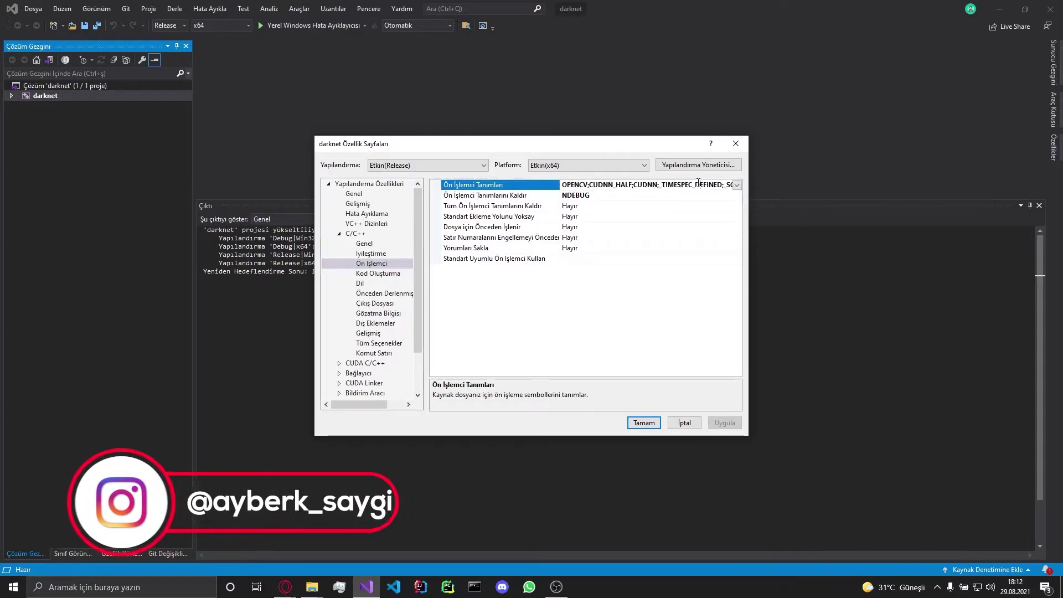
{"action": "left_click", "coordinate": [736, 186]}
{"action": "left_click", "coordinate": [589, 195]}
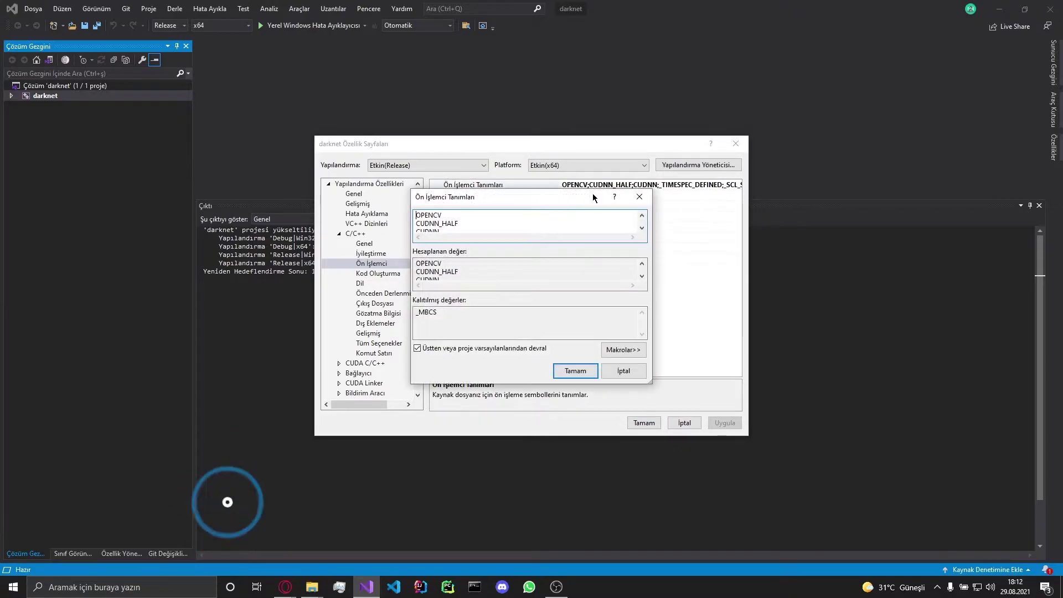
{"action": "double_click", "coordinate": [442, 224]}
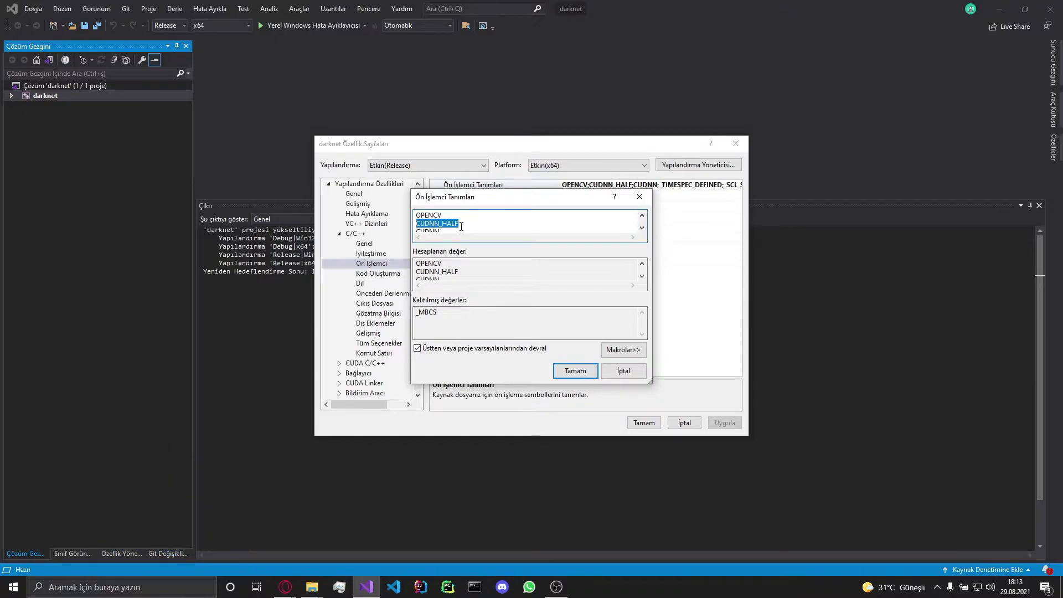
{"action": "key", "text": "BackSpace"}
{"action": "key", "text": "BackSpace"}
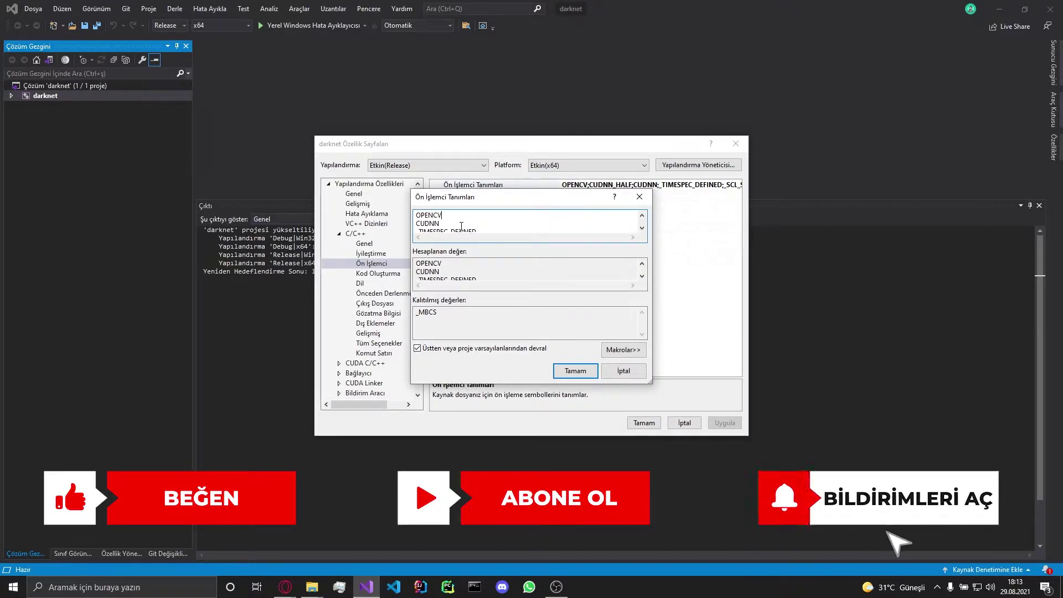
{"action": "left_click", "coordinate": [575, 371]}
{"action": "left_click", "coordinate": [725, 420]}
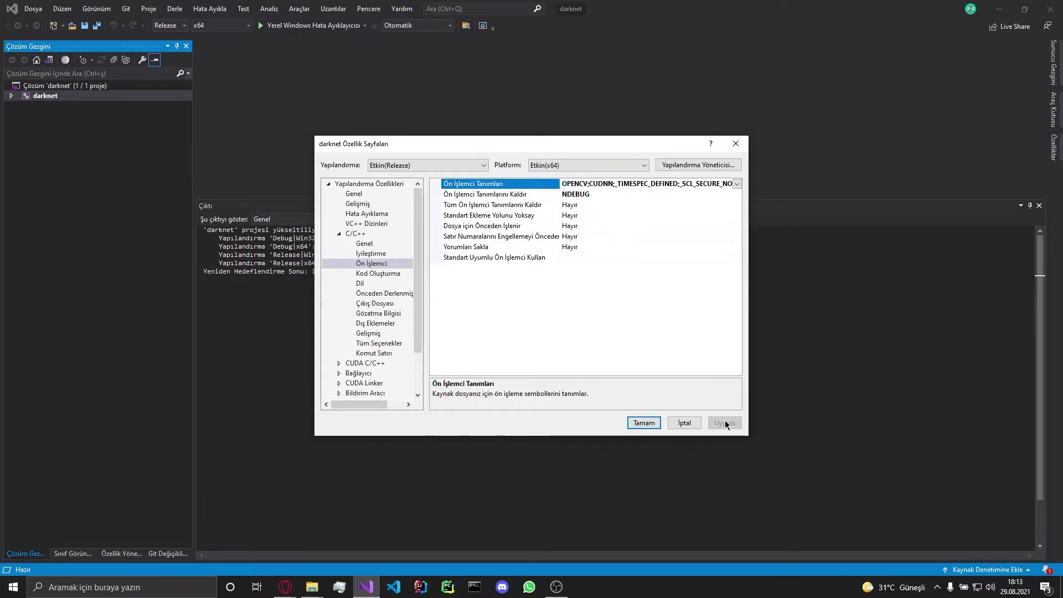
- Remove compute_86,sm_86 from the CUDA C/C++ device Code Generation setting, keeping only compute_35,sm_35, and apply the change
{"action": "left_click", "coordinate": [339, 363]}
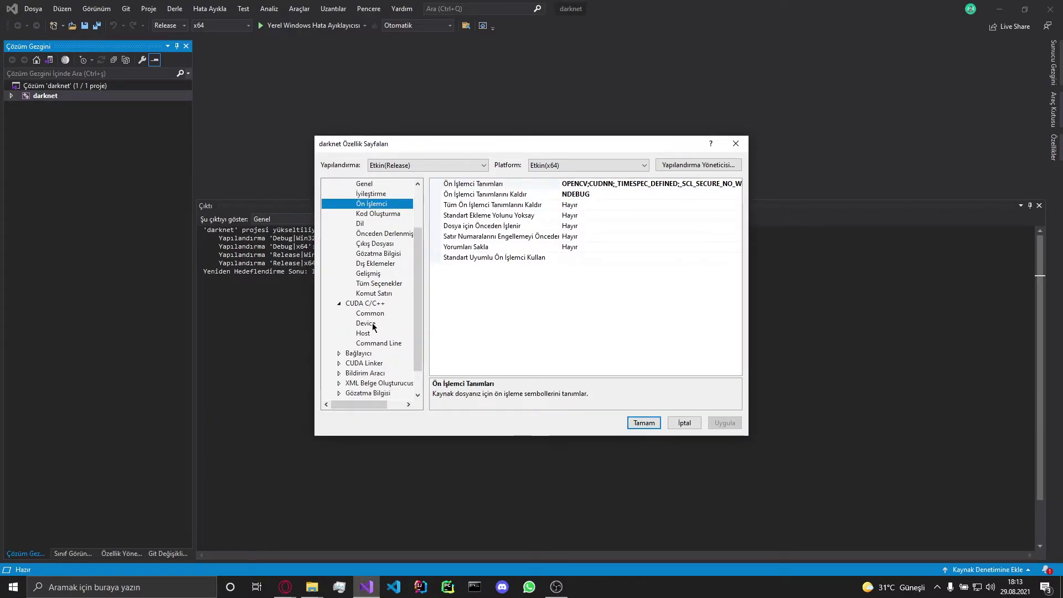
{"action": "left_click", "coordinate": [374, 324]}
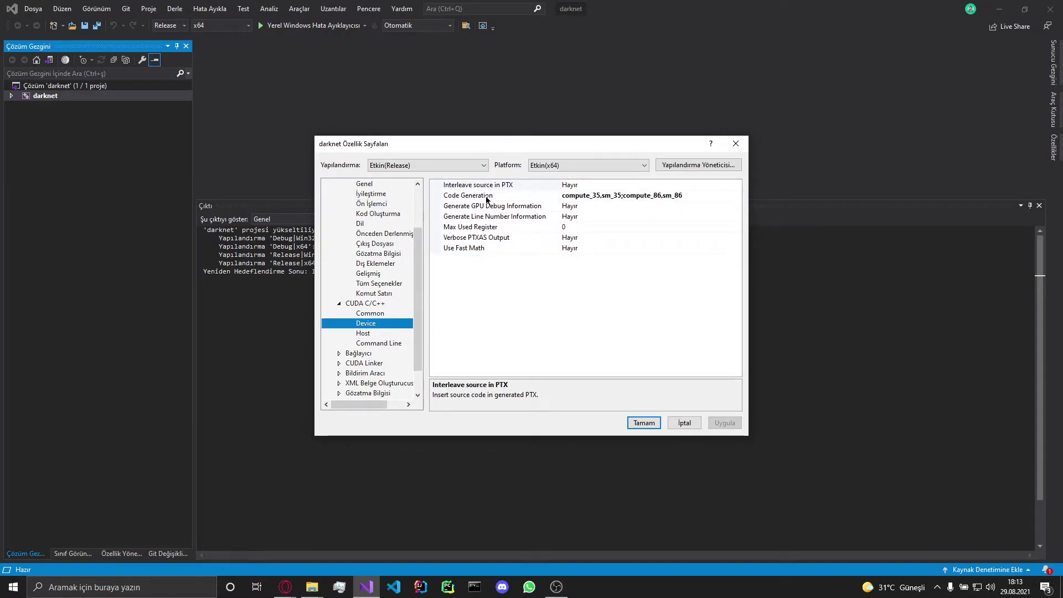
{"action": "left_click", "coordinate": [636, 198]}
{"action": "left_click", "coordinate": [736, 195]}
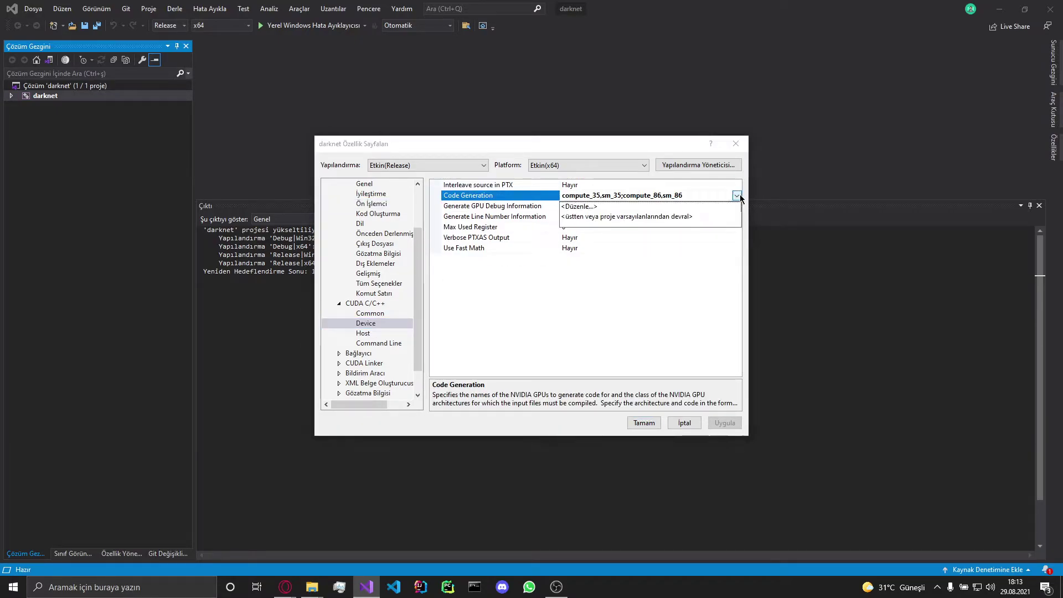
{"action": "left_click", "coordinate": [579, 206]}
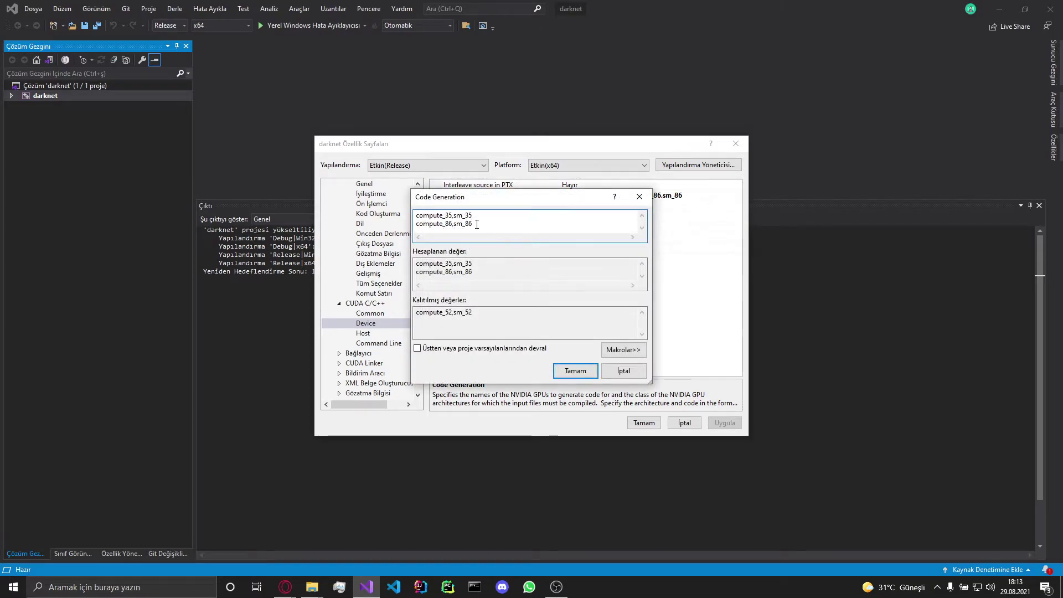
{"action": "left_click_drag", "start_coordinate": [431, 224], "coordinate": [392, 222]}
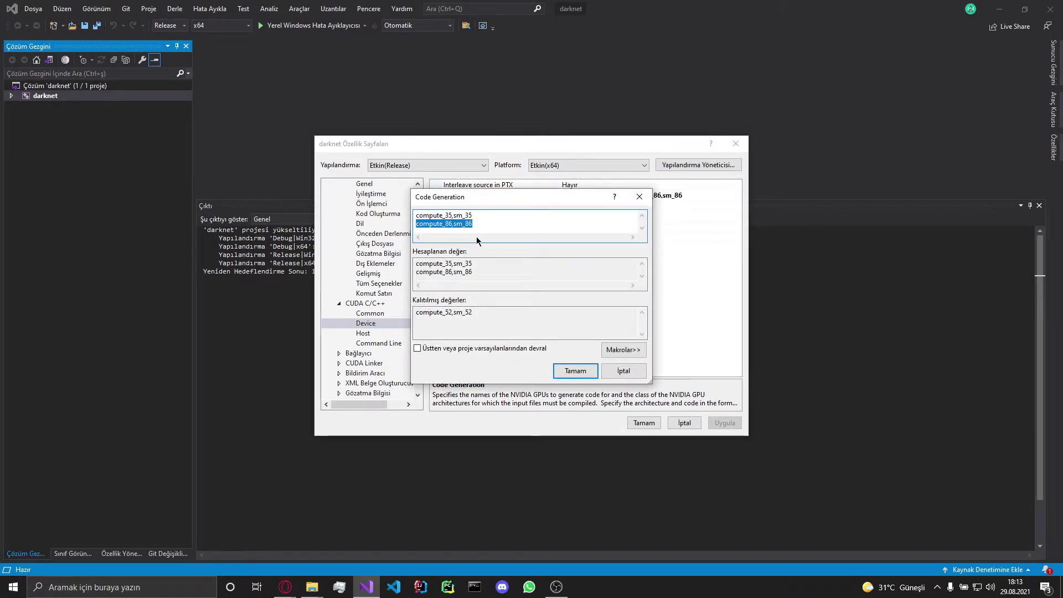
{"action": "key", "text": "Delete"}
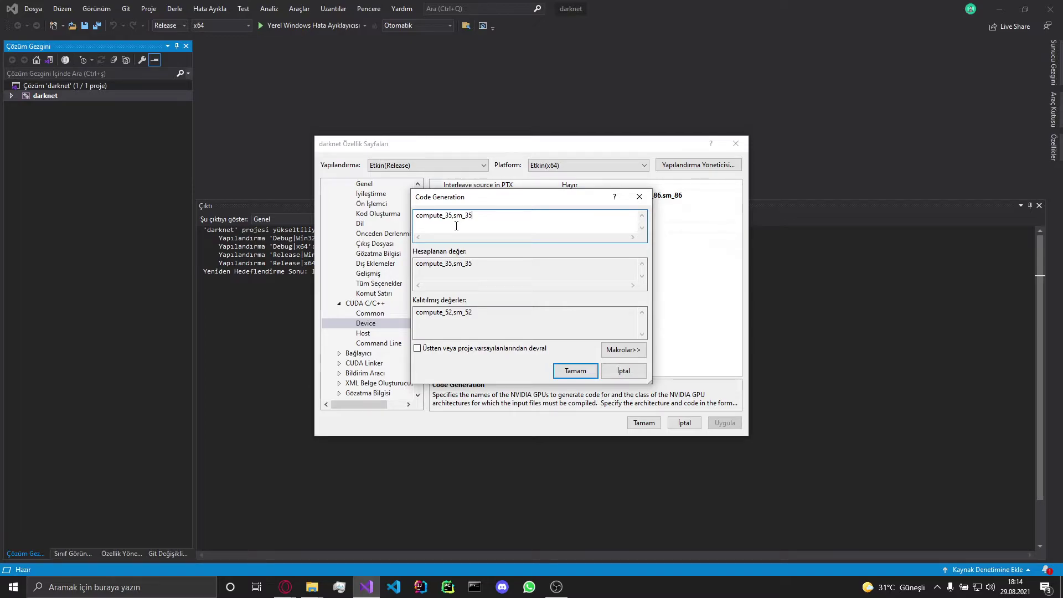
{"action": "left_click", "coordinate": [575, 371]}
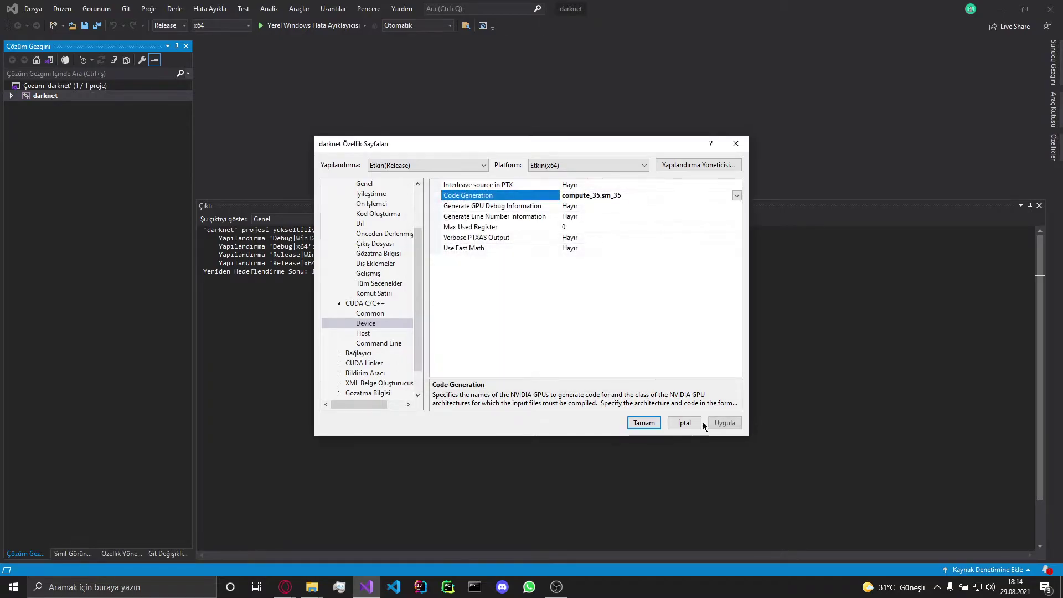
{"action": "left_click", "coordinate": [732, 420]}
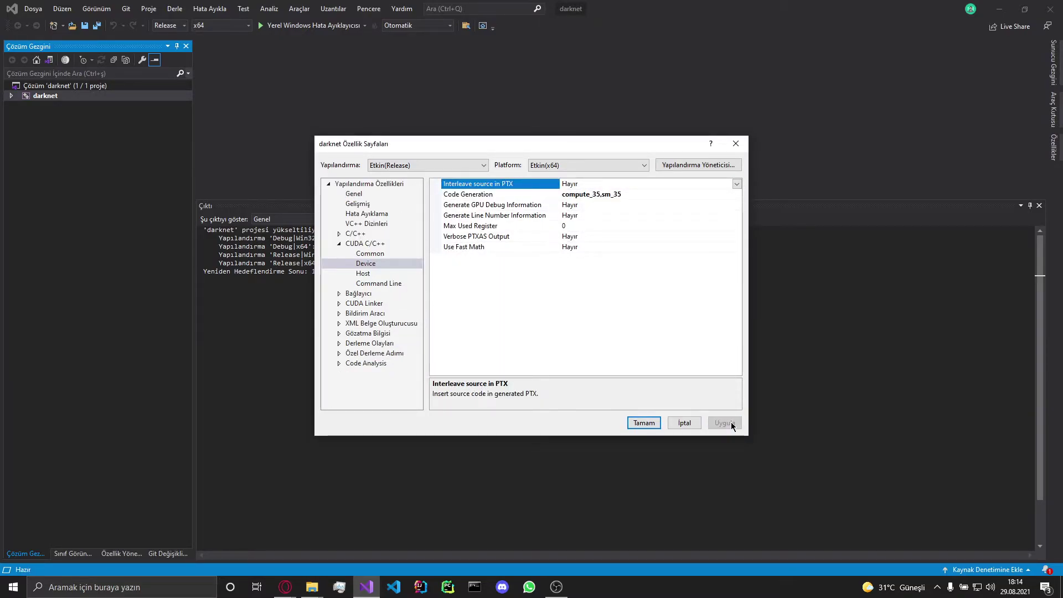
- Open the additional library directories list in the linker's general properties for editing
{"action": "left_click", "coordinate": [339, 293]}
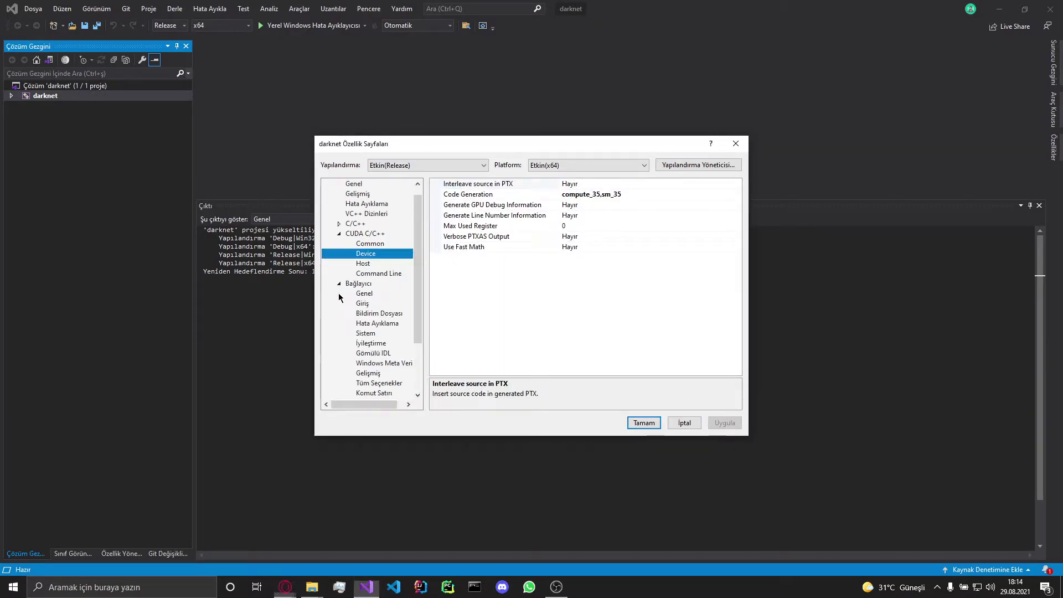
{"action": "left_click", "coordinate": [370, 298]}
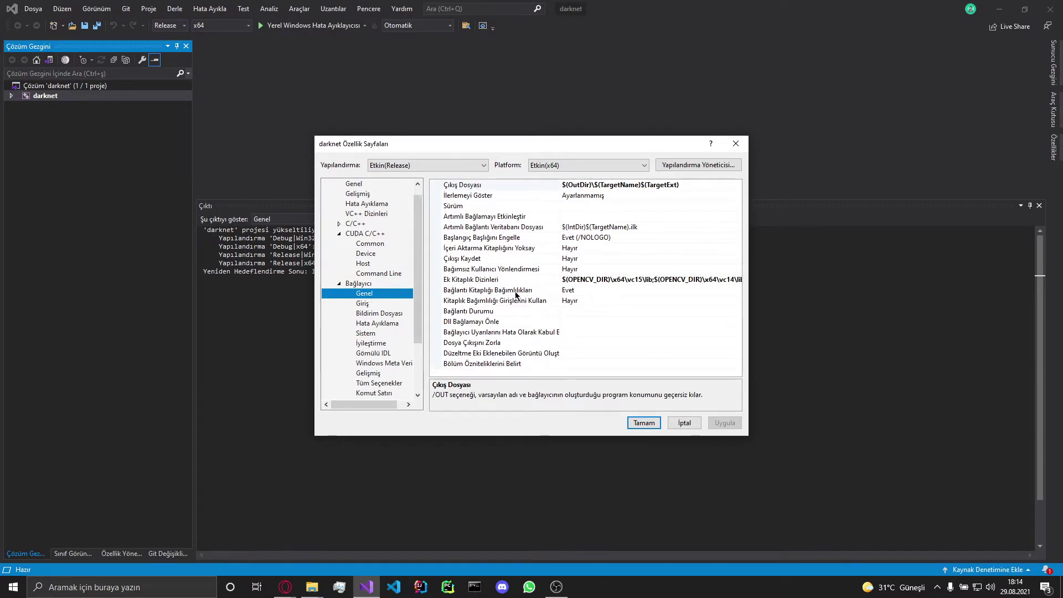
{"action": "left_click", "coordinate": [708, 281]}
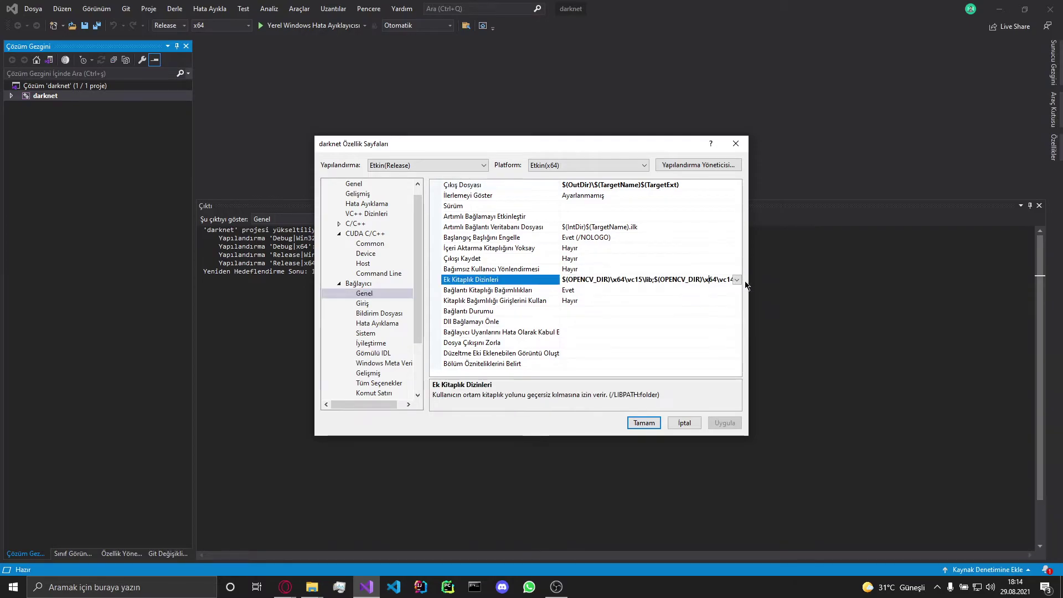
{"action": "left_click", "coordinate": [737, 279]}
{"action": "left_click", "coordinate": [589, 292]}
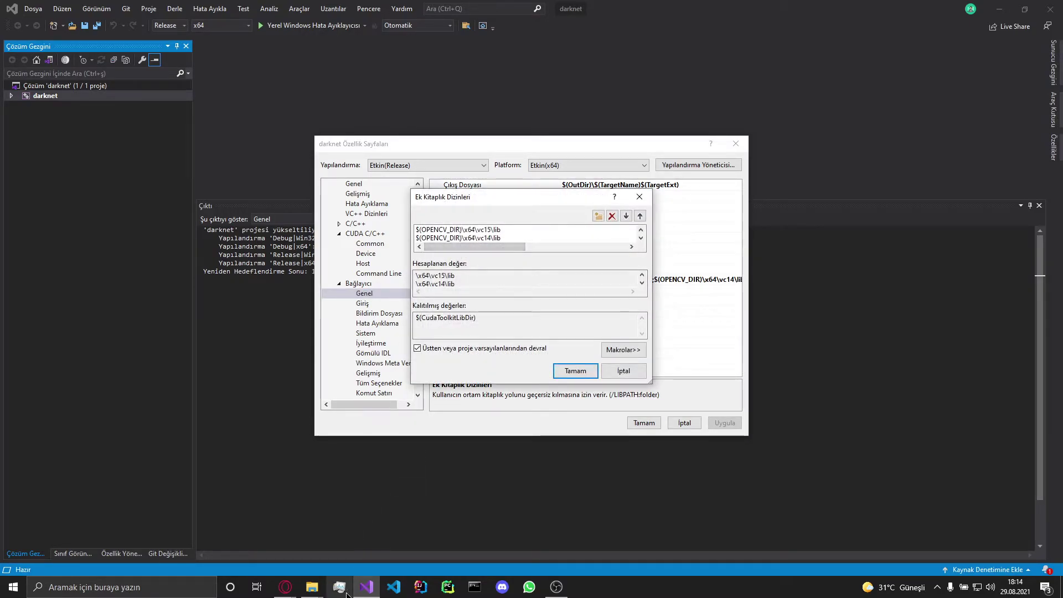
- In File Explorer, browse to OpenCV\install\x64\vc16\lib and copy the folder's full path
{"action": "mouse_move", "coordinate": [312, 586]}
{"action": "left_click", "coordinate": [348, 524]}
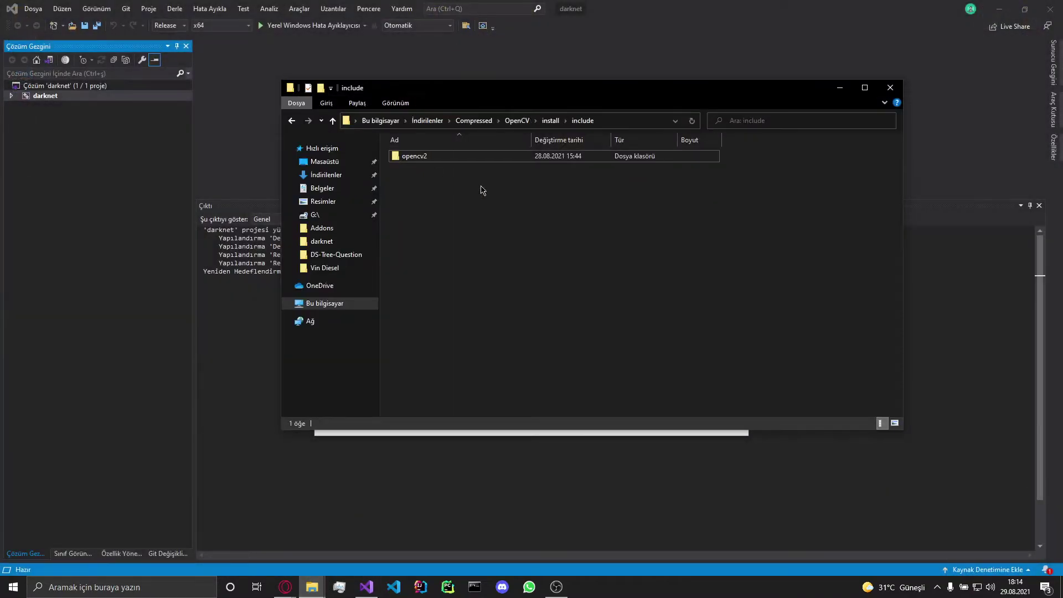
{"action": "left_click", "coordinate": [517, 121]}
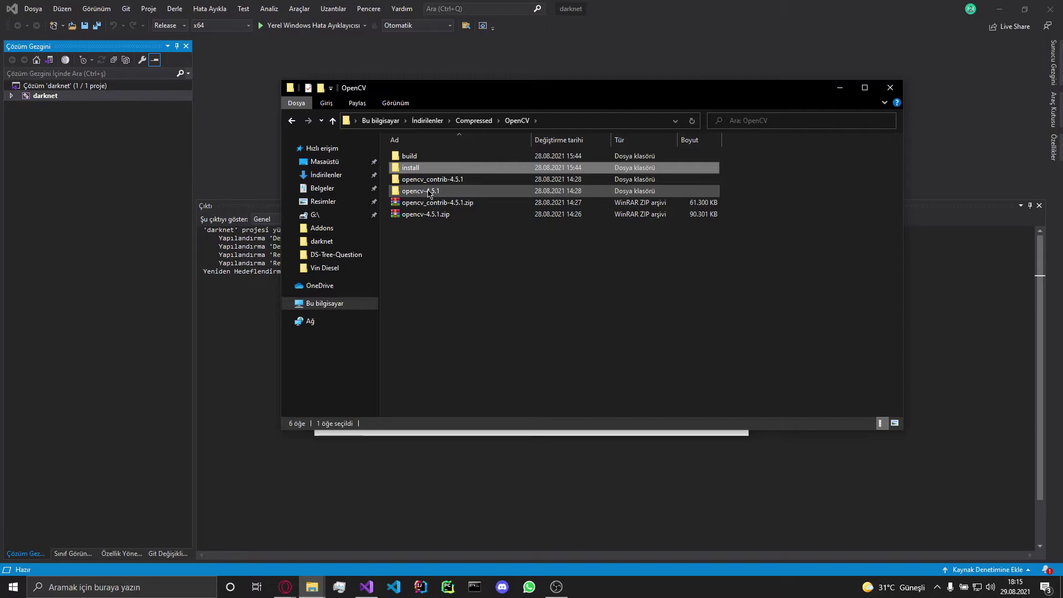
{"action": "double_click", "coordinate": [424, 166]}
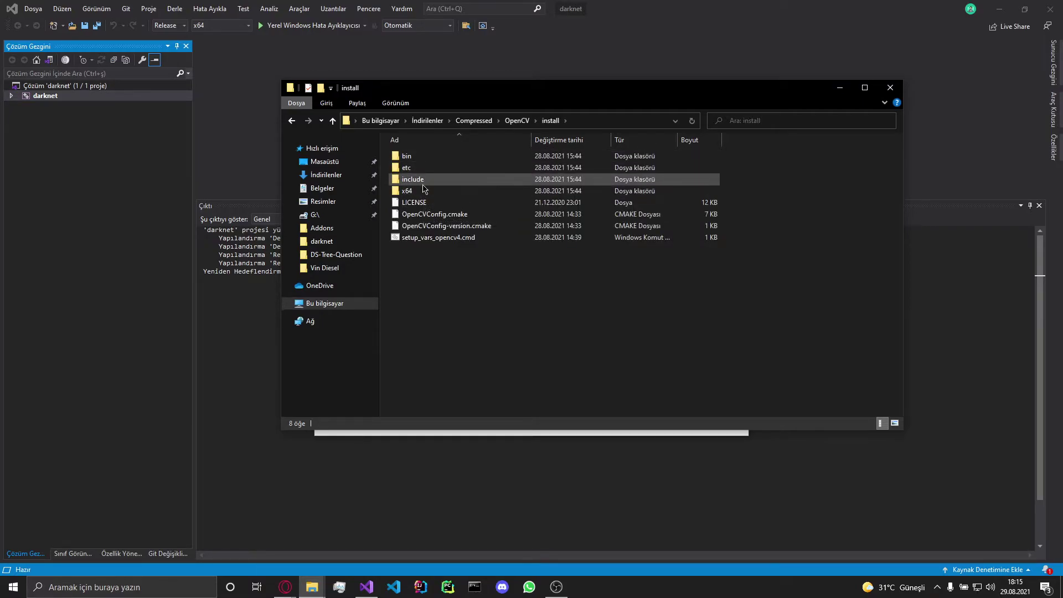
{"action": "double_click", "coordinate": [423, 190]}
{"action": "double_click", "coordinate": [420, 157]}
{"action": "double_click", "coordinate": [423, 168]}
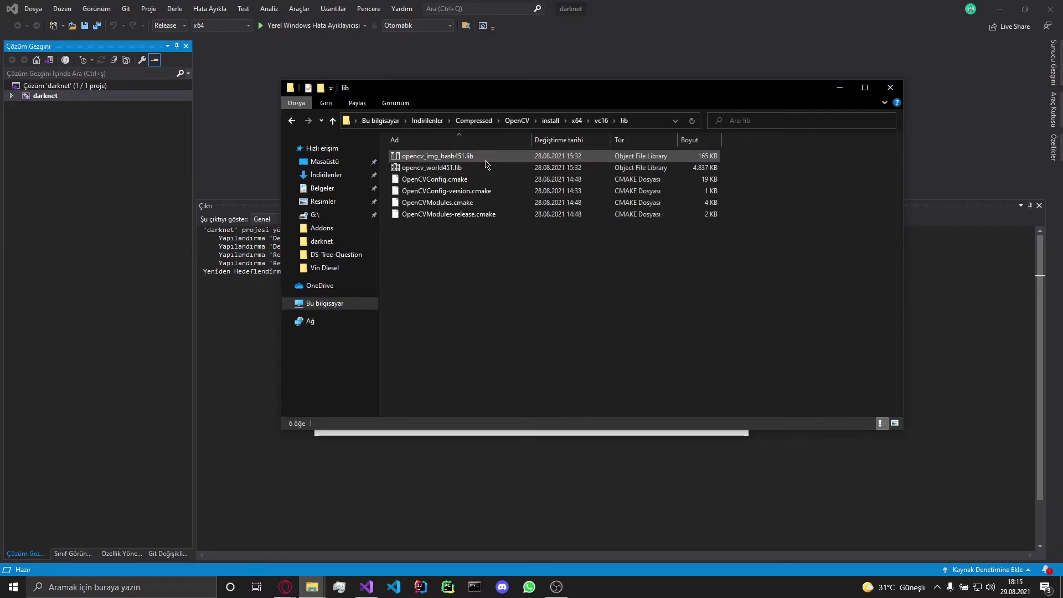
{"action": "left_click", "coordinate": [640, 121]}
{"action": "key", "text": "ctrl+c"}
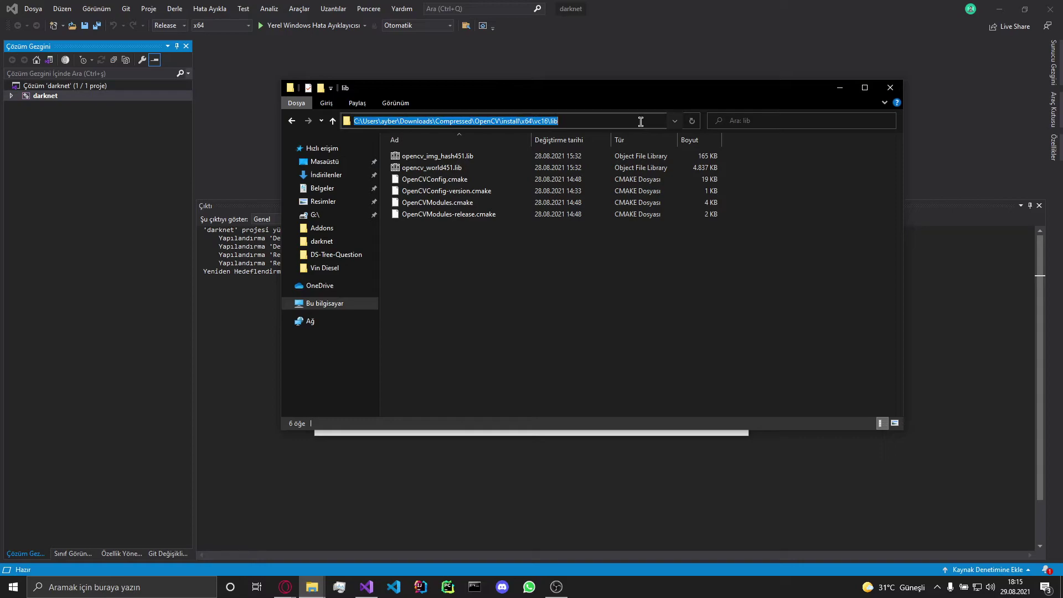
- Back in Visual Studio, add the copied OpenCV\install\x64\vc16\lib path to the linker's additional library directories and apply the change
{"action": "left_click", "coordinate": [839, 87]}
{"action": "left_click", "coordinate": [599, 217]}
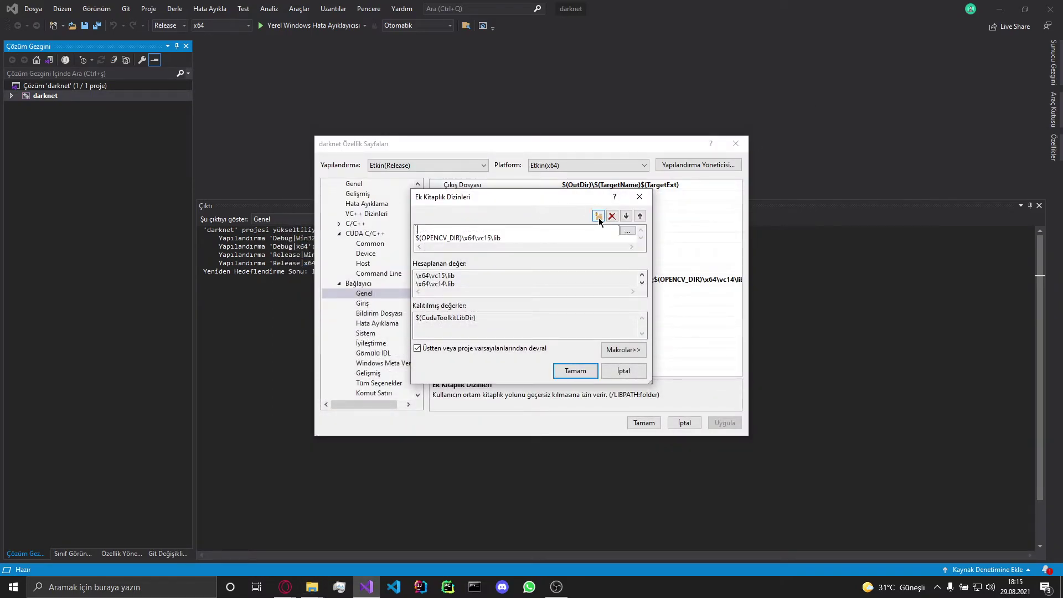
{"action": "key", "text": "ctrl+v"}
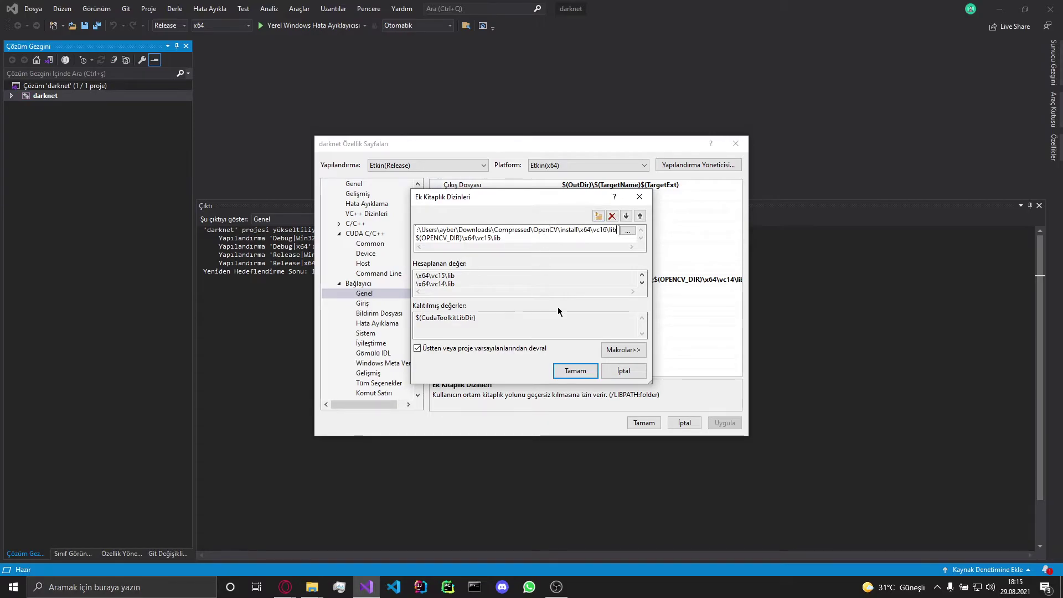
{"action": "left_click", "coordinate": [575, 371]}
{"action": "left_click", "coordinate": [724, 423]}
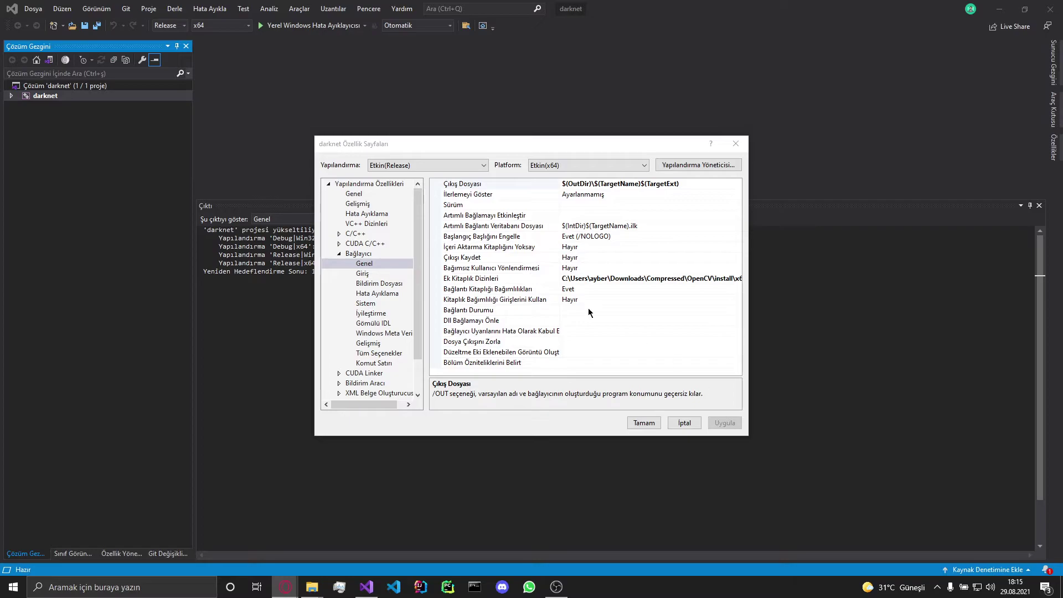
- Accept the darknet property changes and build the darknet project in the Release x64 configuration
{"action": "left_click", "coordinate": [643, 423]}
{"action": "right_click", "coordinate": [49, 101]}
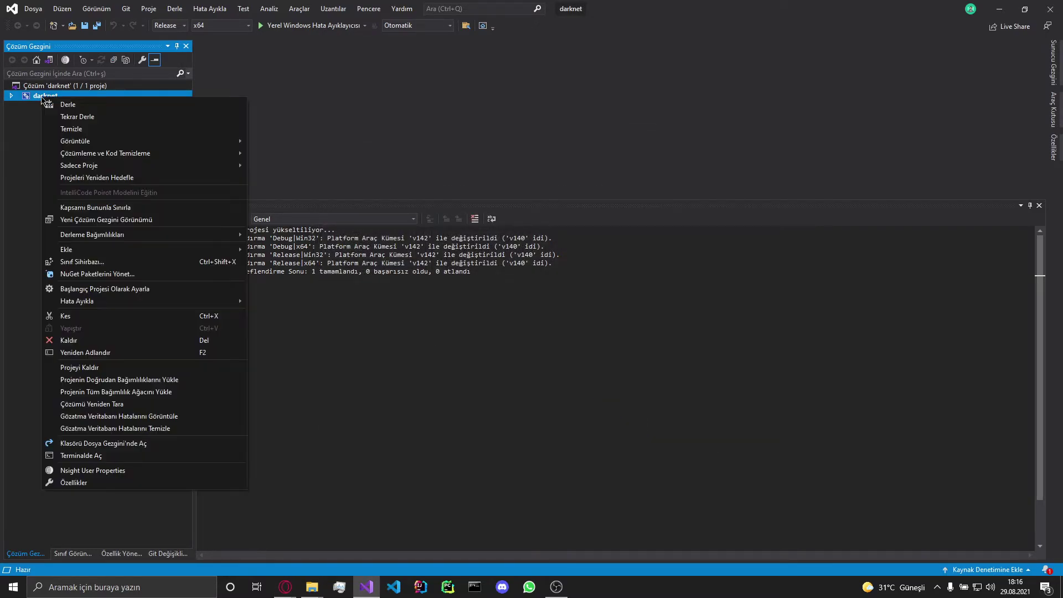
{"action": "left_click", "coordinate": [59, 105]}
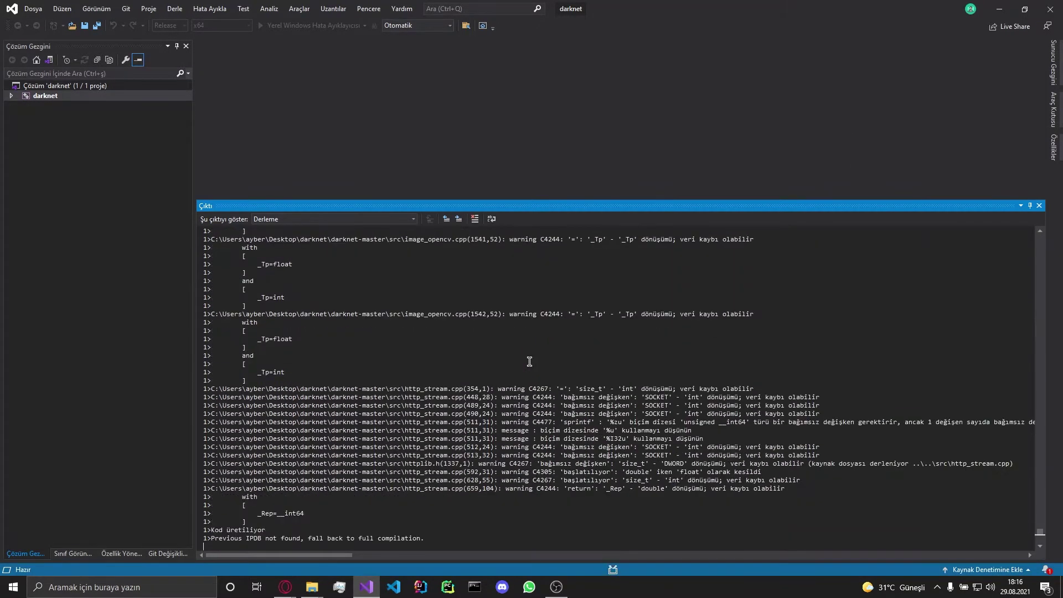
{"action": "left_click_drag", "start_coordinate": [280, 537], "coordinate": [351, 537]}
{"action": "left_click", "coordinate": [350, 536]}
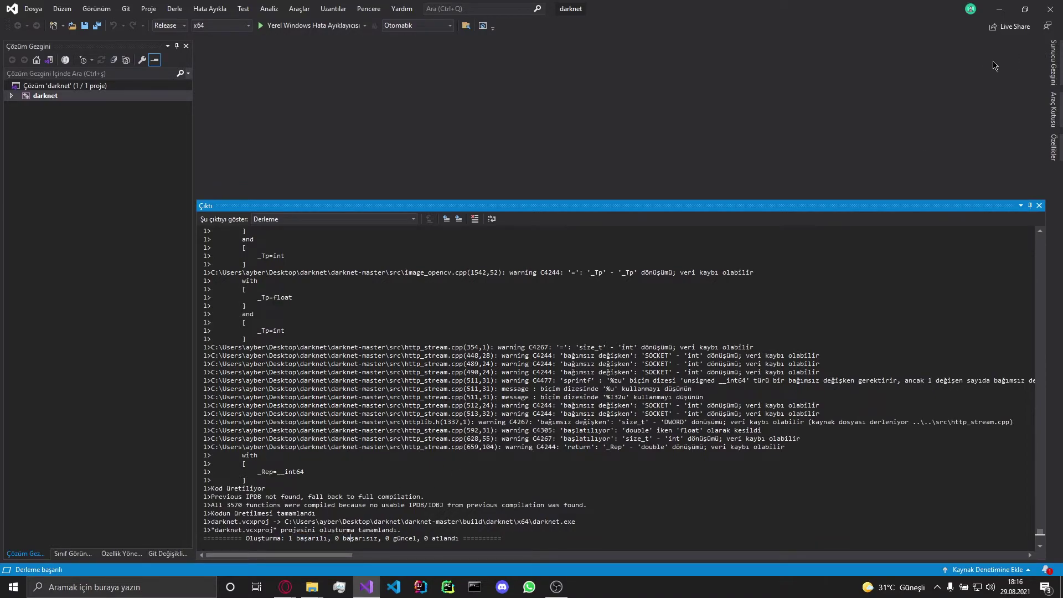
- Close Visual Studio, then open the build\darknet\x64 folder in File Explorer and select the built darknet.exe
{"action": "left_click", "coordinate": [1050, 16]}
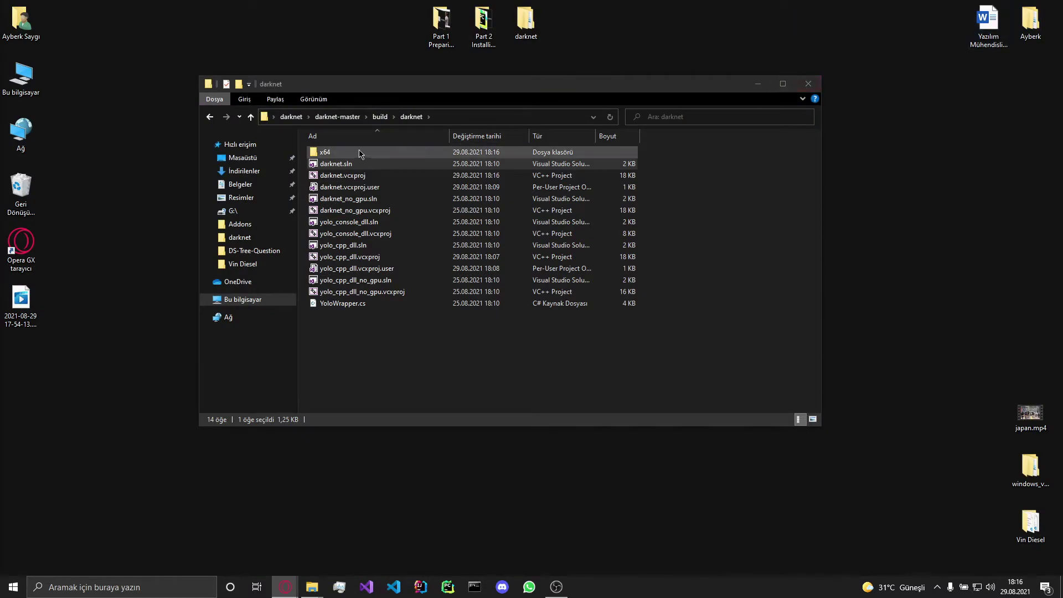
{"action": "double_click", "coordinate": [336, 153]}
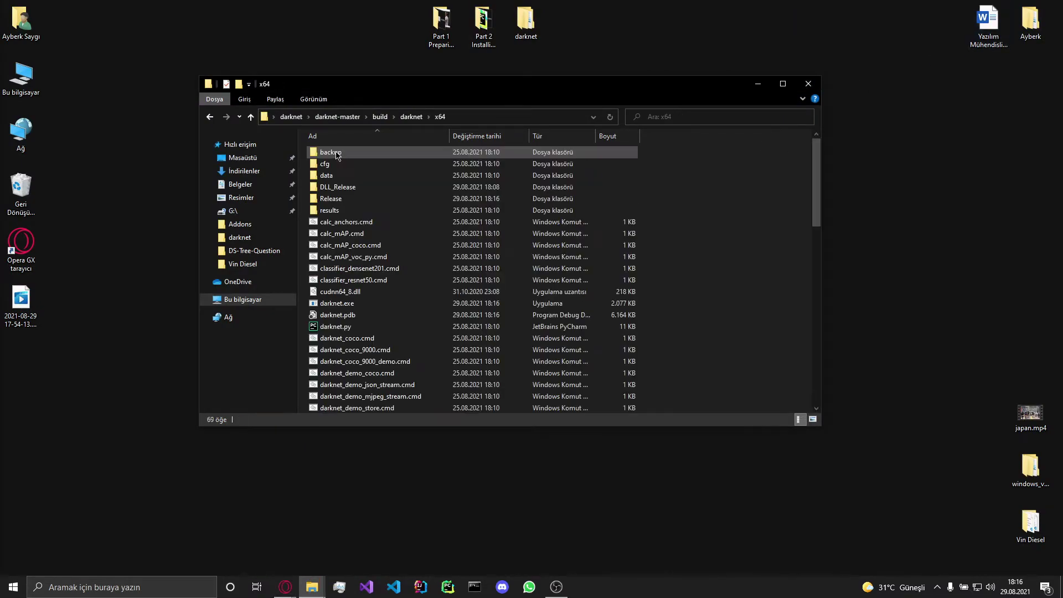
{"action": "left_click", "coordinate": [342, 306]}
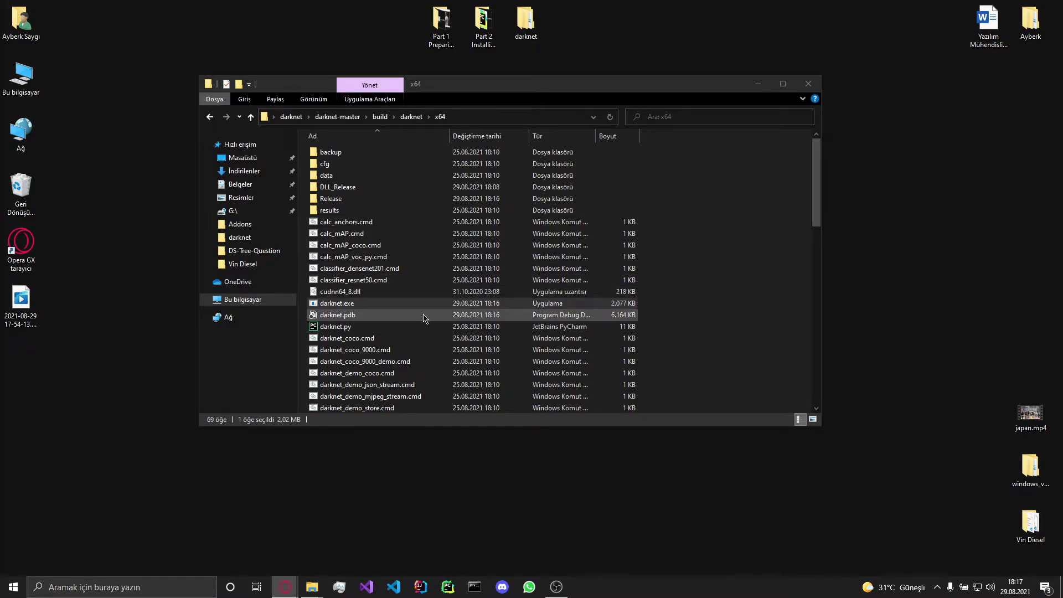
- Switch to the browser and download the 245 MB yolov4.weights file linked in the AlexeyAB/darknet README
{"action": "mouse_move", "coordinate": [285, 586]}
{"action": "left_click", "coordinate": [332, 535]}
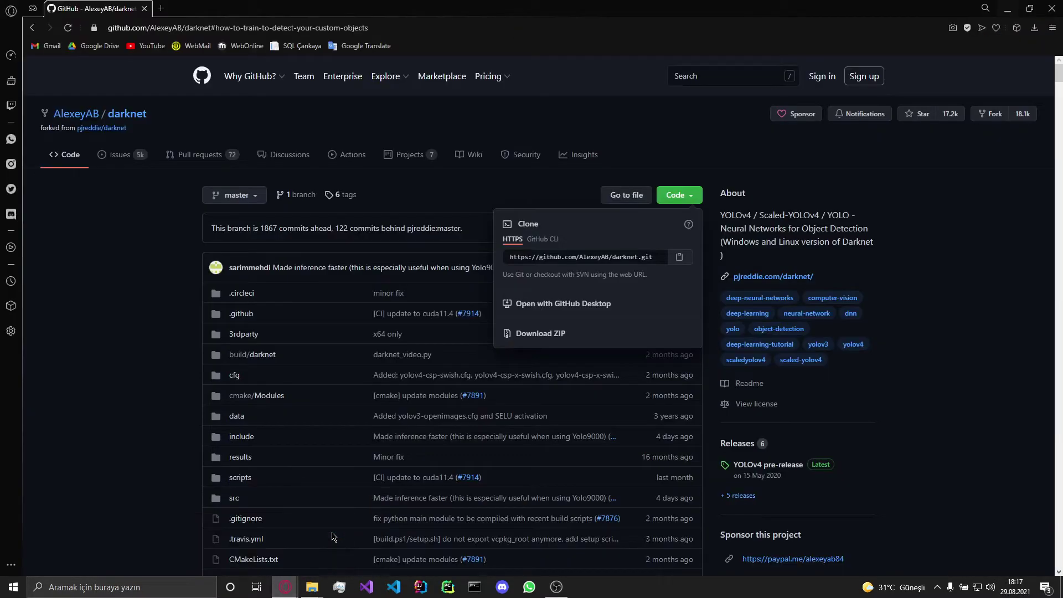
{"action": "scroll", "coordinate": [118, 332], "scroll_direction": "down", "scroll_amount": 20}
{"action": "scroll", "coordinate": [139, 332], "scroll_direction": "down", "scroll_amount": 20}
{"action": "scroll", "coordinate": [358, 318], "scroll_direction": "up", "scroll_amount": 2}
{"action": "scroll", "coordinate": [457, 230], "scroll_direction": "down", "scroll_amount": 8}
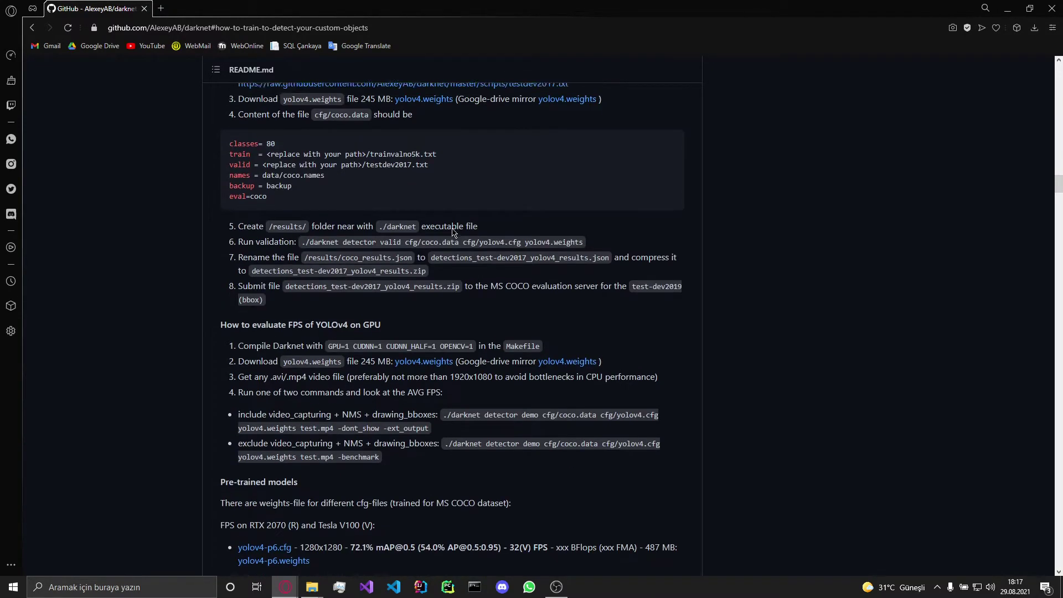
{"action": "scroll", "coordinate": [452, 232], "scroll_direction": "up", "scroll_amount": 2}
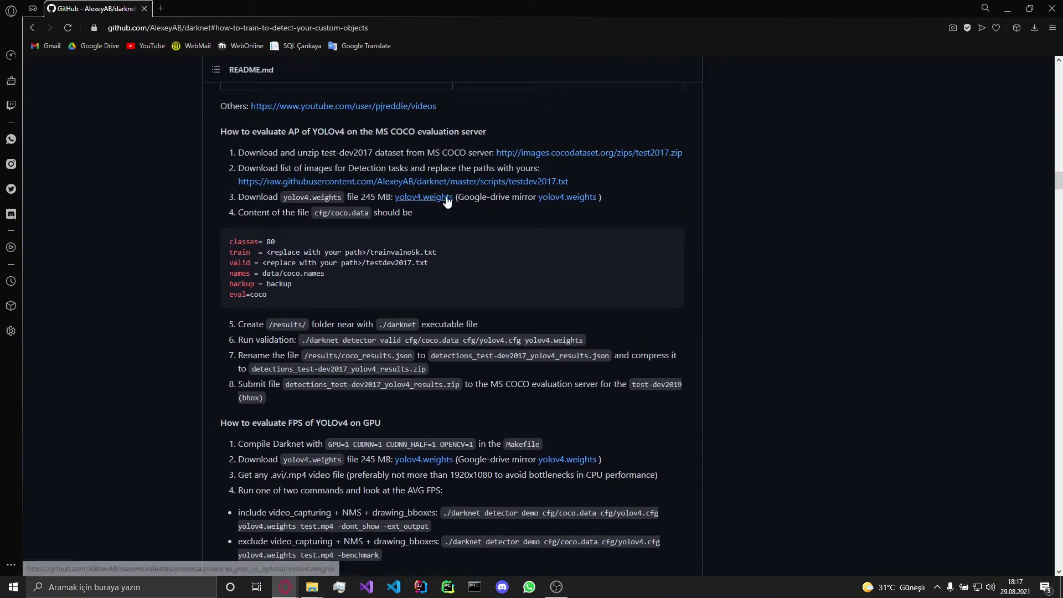
{"action": "left_click", "coordinate": [433, 199]}
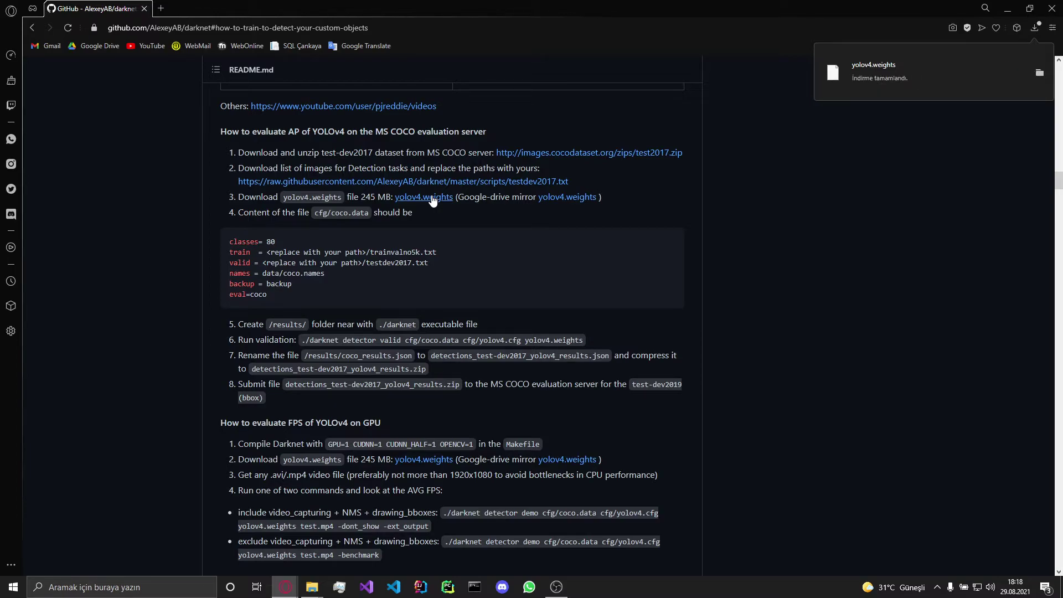
- Transfer the downloaded yolov4.weights from the downloads folder into darknet-master\build\darknet\x64
{"action": "left_click", "coordinate": [1034, 77]}
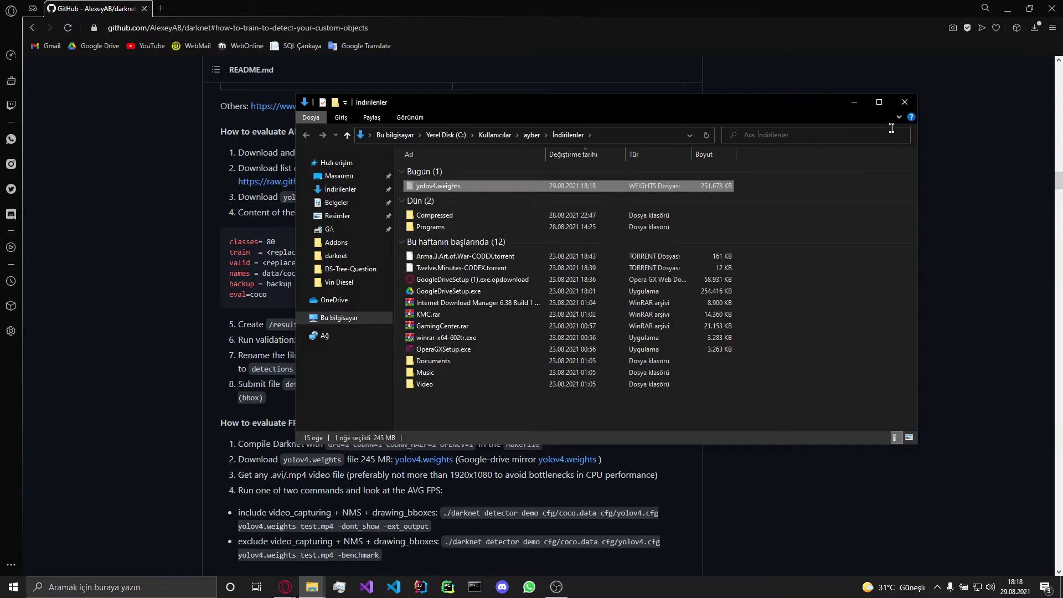
{"action": "left_click", "coordinate": [904, 102]}
{"action": "mouse_move", "coordinate": [313, 587]}
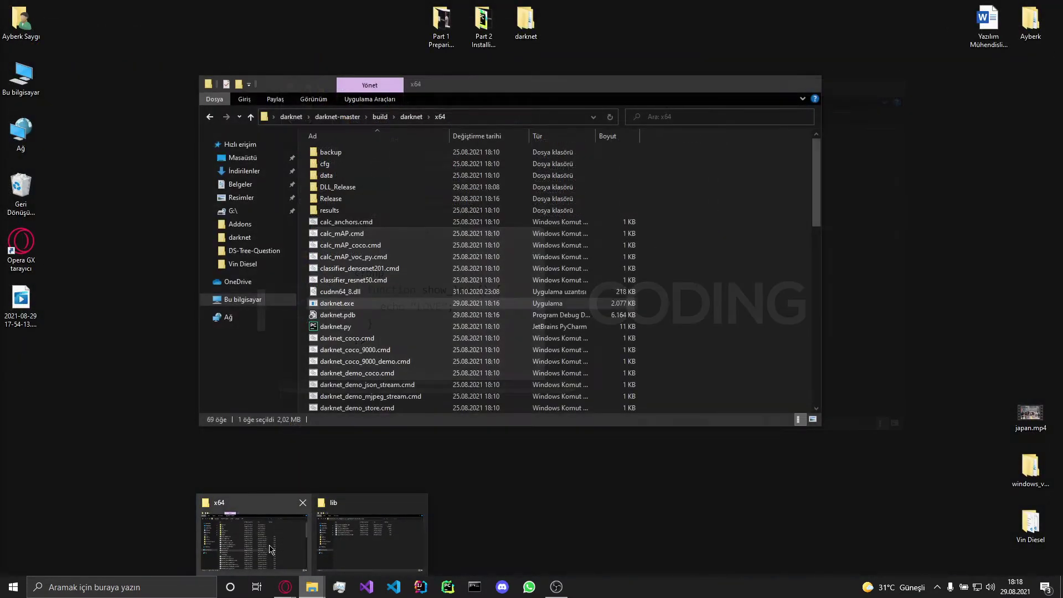
{"action": "left_click", "coordinate": [252, 540]}
{"action": "left_click", "coordinate": [725, 245]}
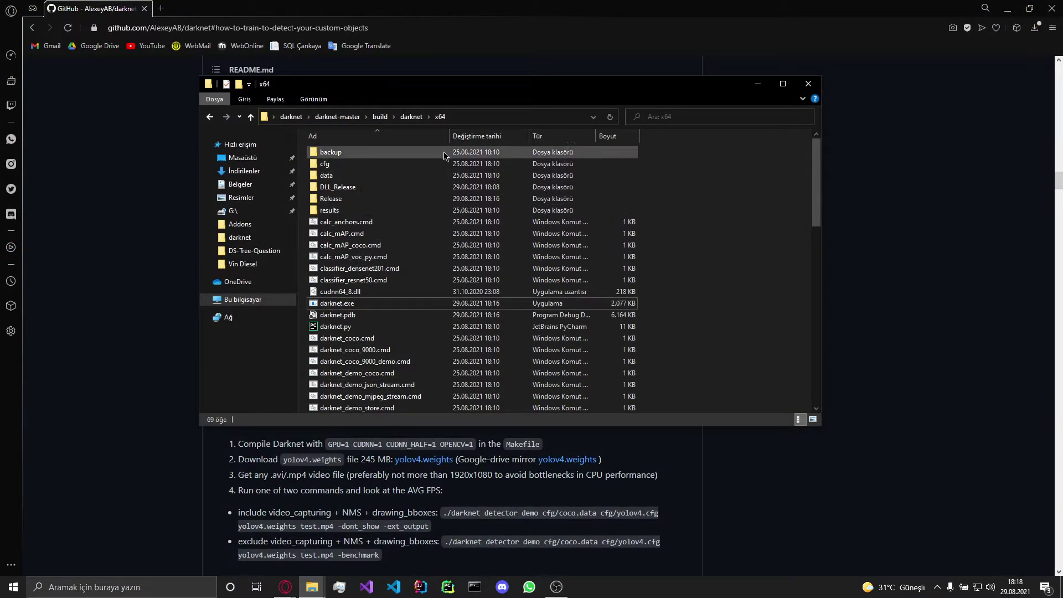
{"action": "key", "text": "ctrl+v"}
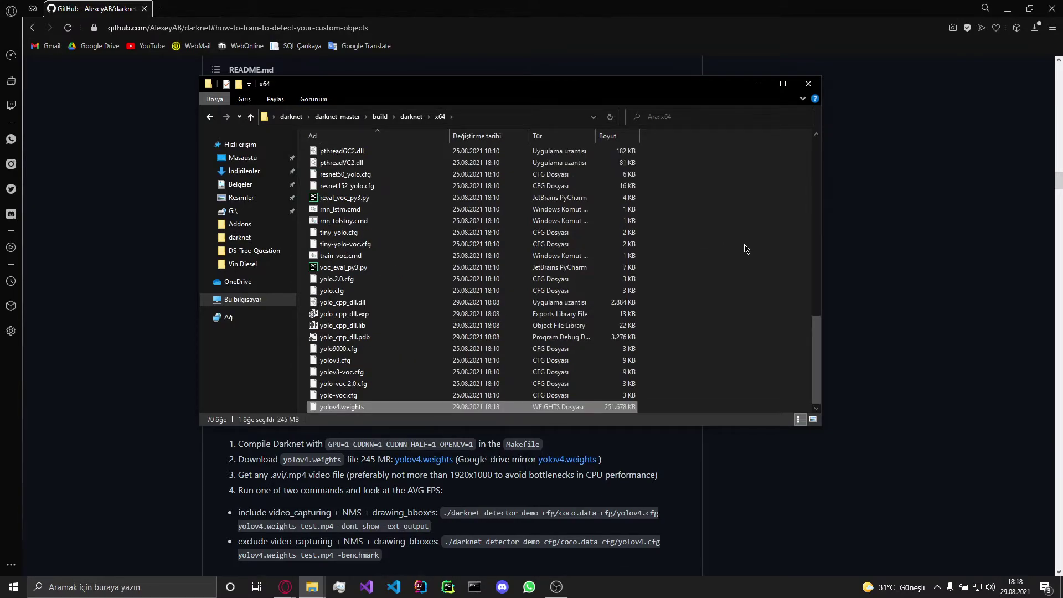
{"action": "left_click", "coordinate": [745, 249]}
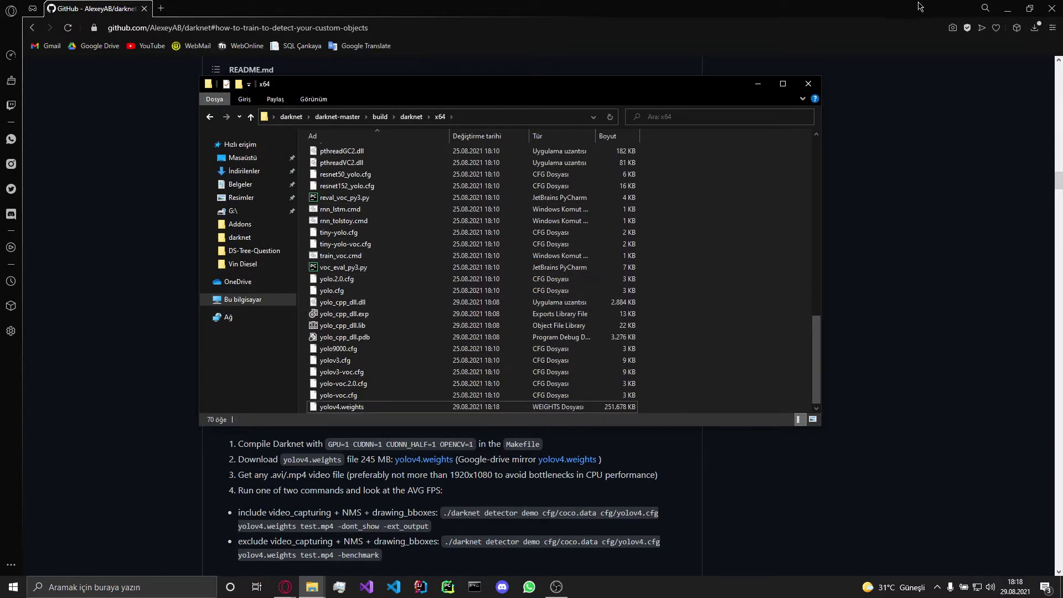
- Minimize the browser and copy japan.mp4 from the desktop into the darknet x64 folder
{"action": "left_click", "coordinate": [1005, 10]}
{"action": "left_click", "coordinate": [1031, 414]}
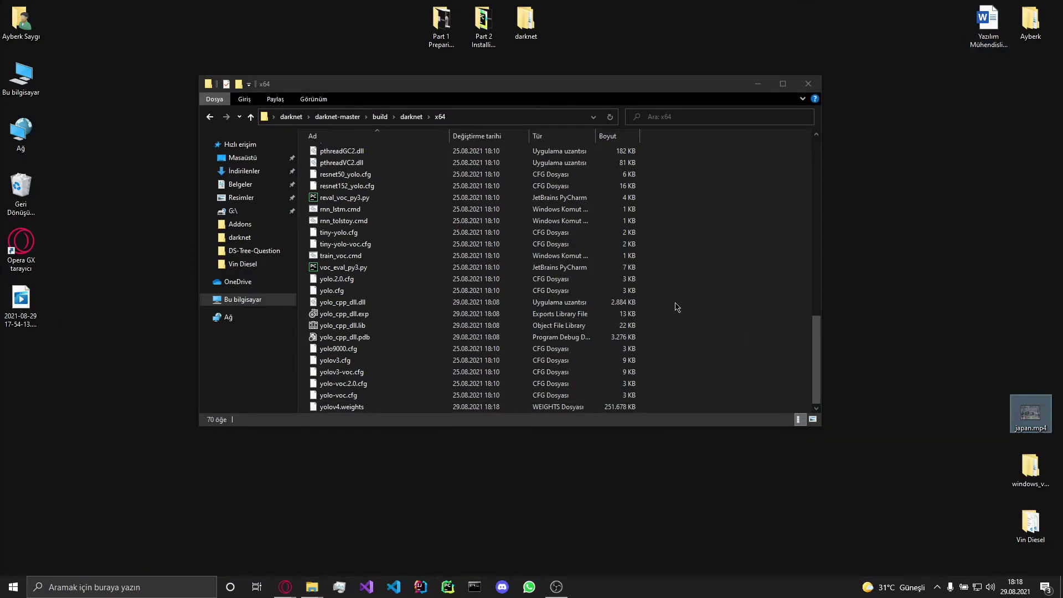
{"action": "left_click", "coordinate": [741, 279]}
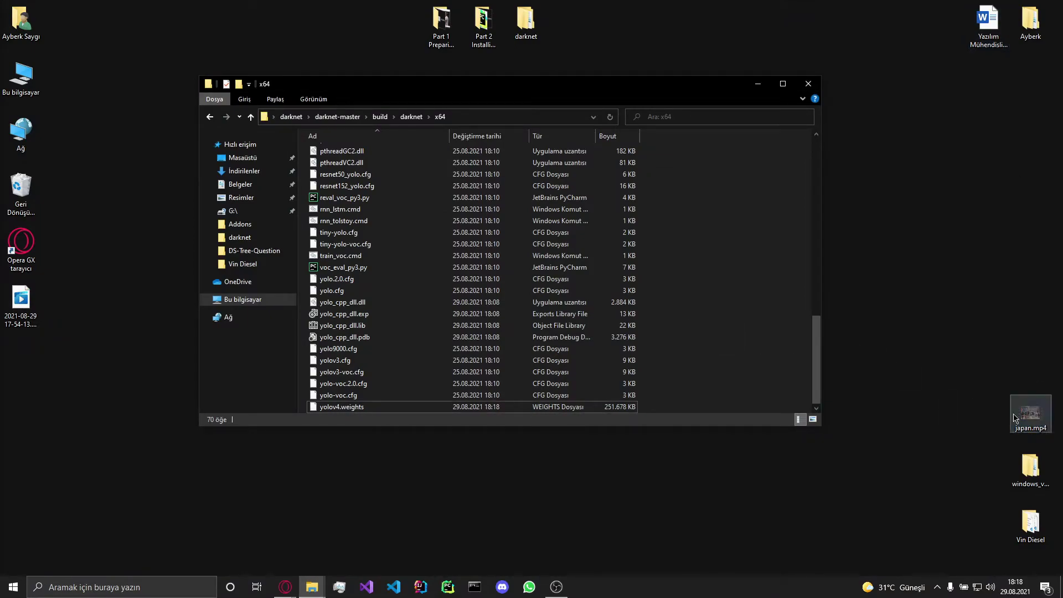
{"action": "left_click_drag", "start_coordinate": [1030, 415], "coordinate": [733, 336]}
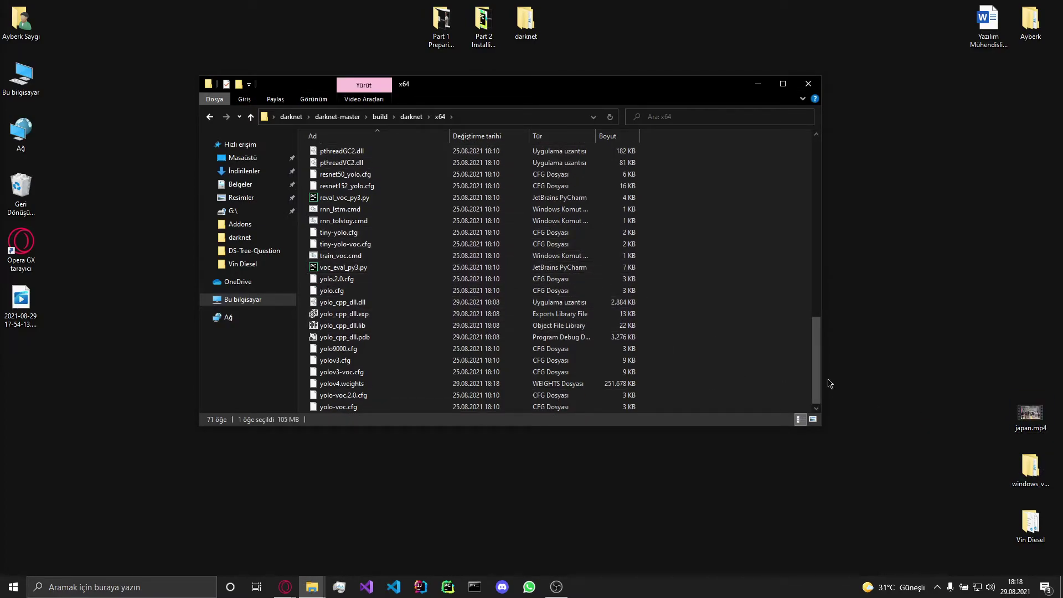
{"action": "scroll", "coordinate": [617, 329], "scroll_direction": "up", "scroll_amount": 2}
{"action": "scroll", "coordinate": [617, 329], "scroll_direction": "up", "scroll_amount": 10}
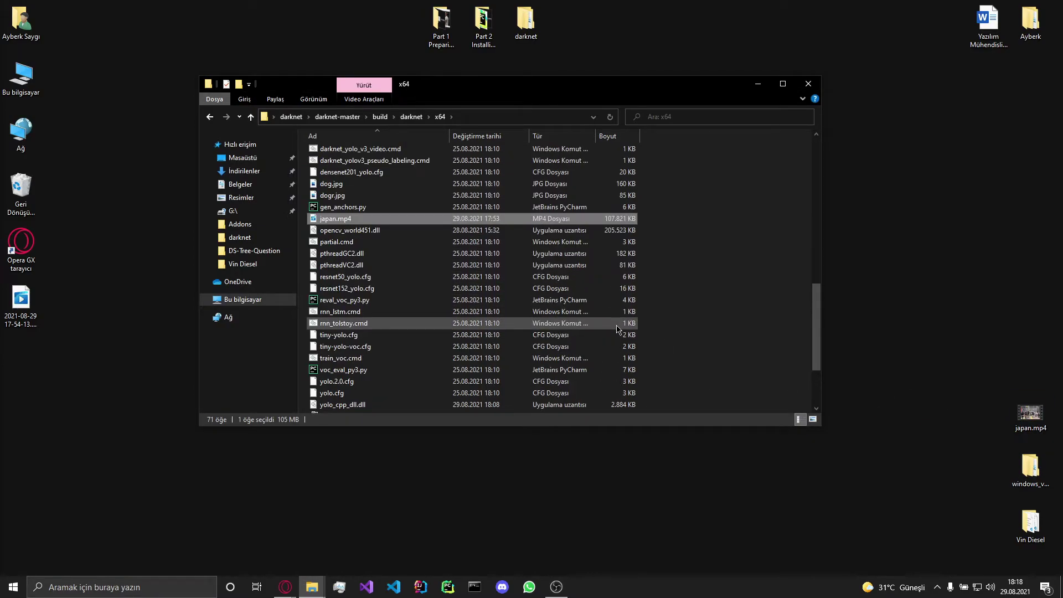
- Open a command prompt in the x64 folder and place its window beside the file list
{"action": "left_click", "coordinate": [484, 118]}
{"action": "type", "text": "cmd"}
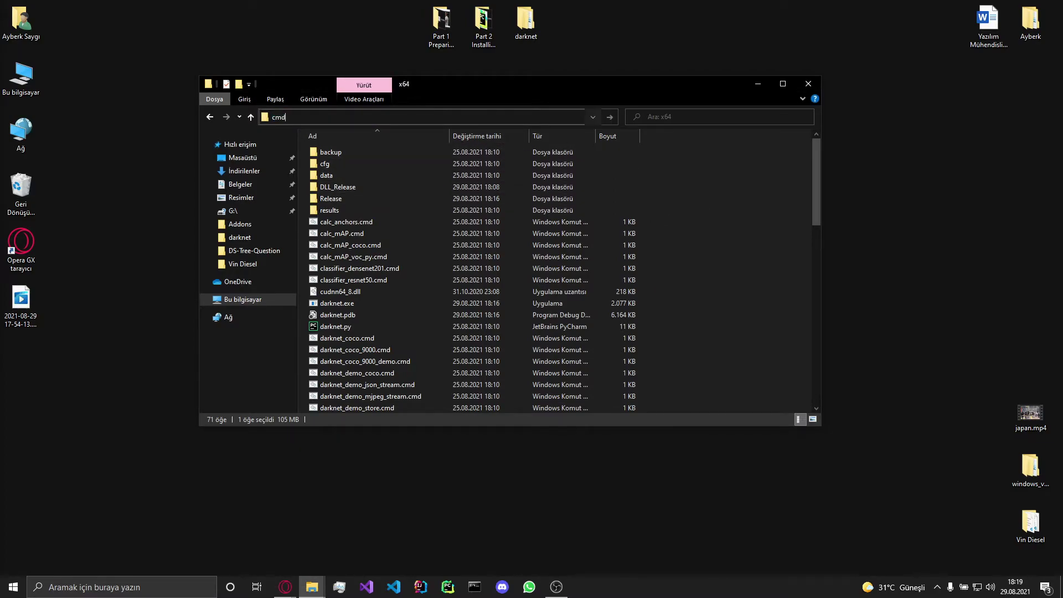
{"action": "key", "text": "Return"}
{"action": "left_click_drag", "start_coordinate": [444, 95], "coordinate": [820, 112]}
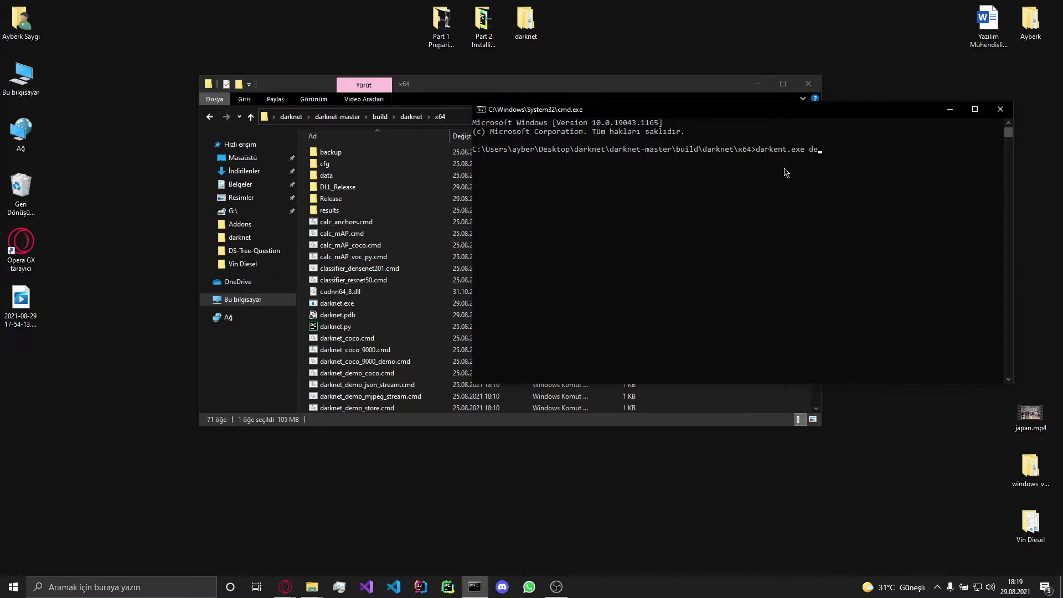
- Try to run darkent.exe detector test cfg/coco.data cfg/yolov4.cfg yolov4.weights
{"action": "type", "text": "test cfg/coco.data cfg/yo"}
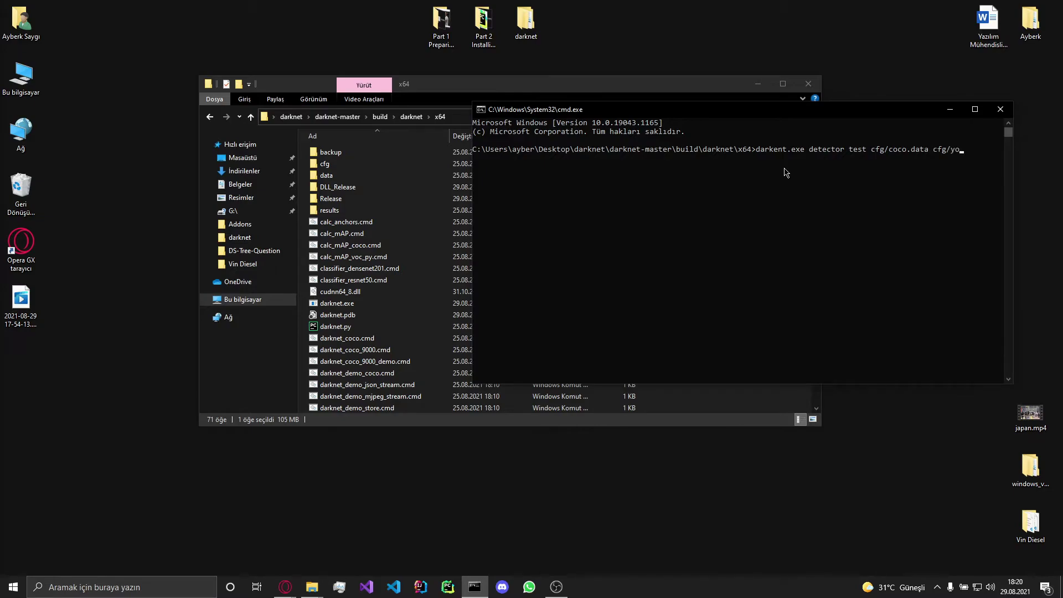
{"action": "type", "text": "lov4.cfg yolov4.weights"}
{"action": "key", "text": "Return"}
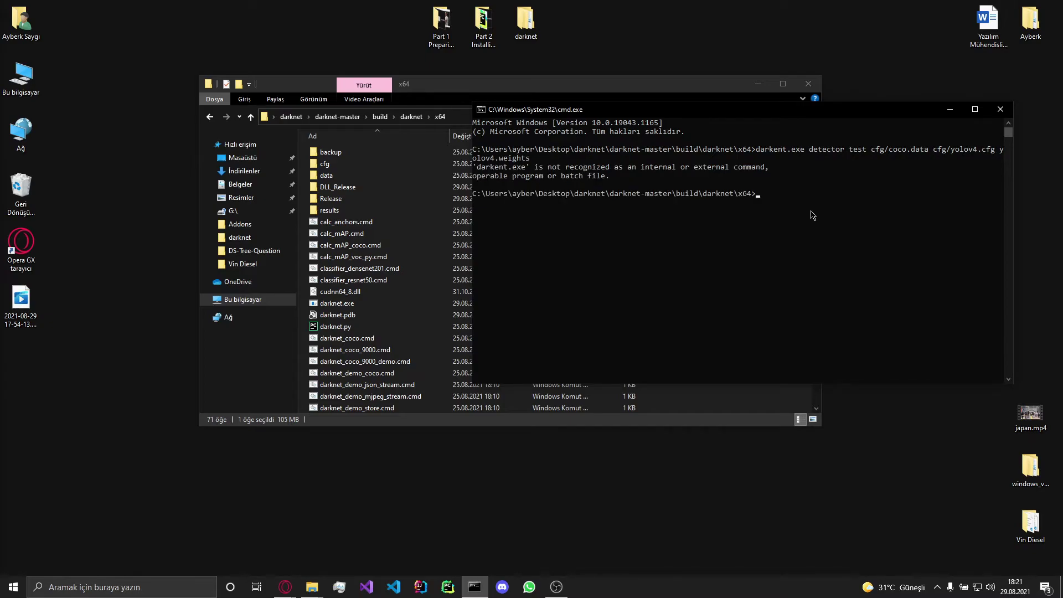
- Rerun the previous detector test command with the program name corrected to darknet.exe
{"action": "key", "text": "Up"}
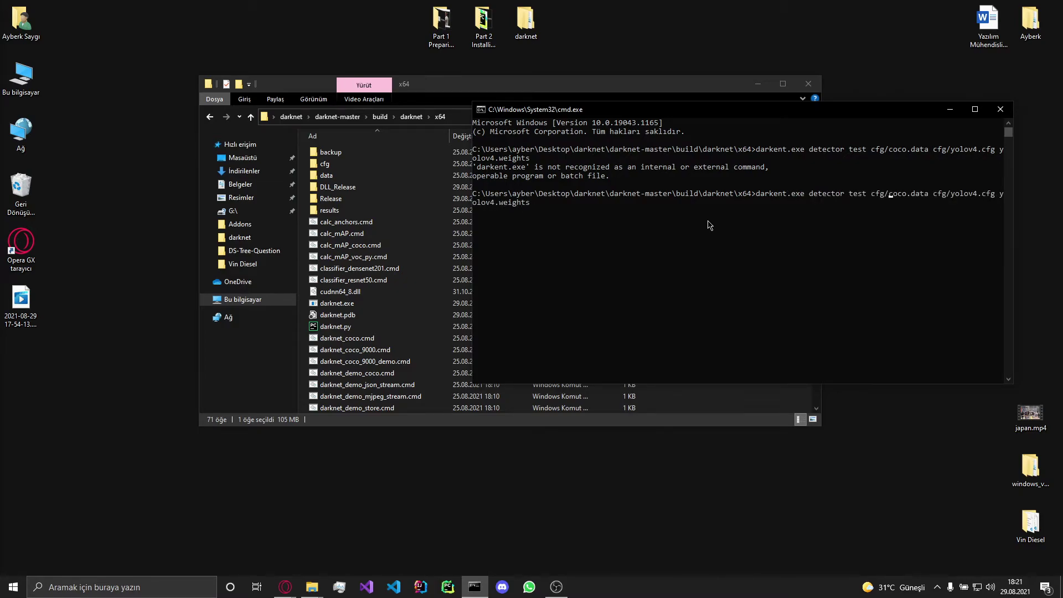
{"action": "key", "text": "BackSpace"}
{"action": "type", "text": "e"}
{"action": "key", "text": "Return"}
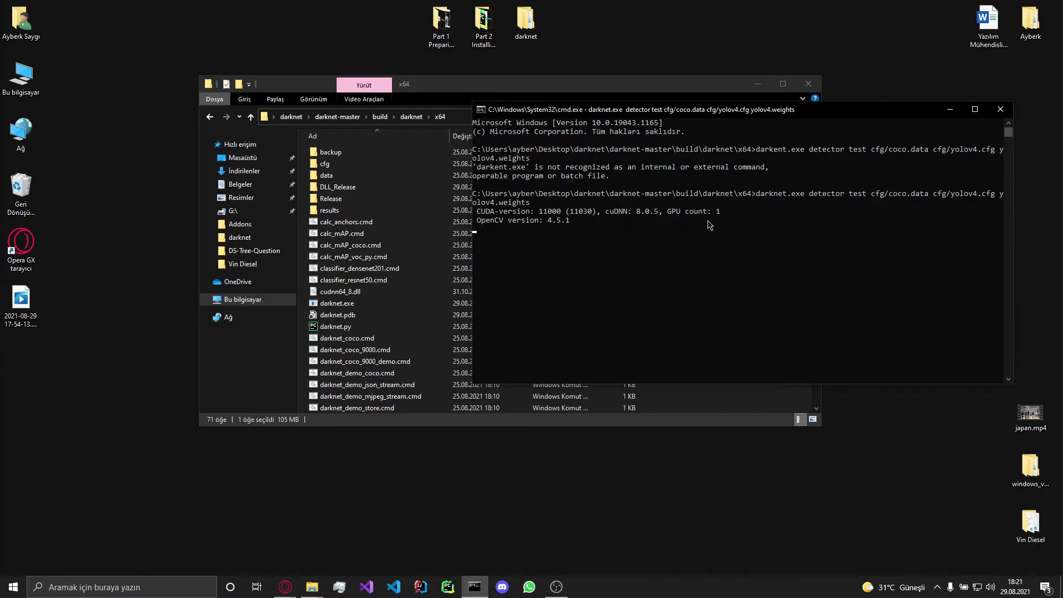
- Examine the CUDA, cuDNN and GPU details in the detector's startup output, then let the run continue
{"action": "left_click_drag", "start_coordinate": [488, 213], "coordinate": [619, 213]}
{"action": "left_click", "coordinate": [616, 212]}
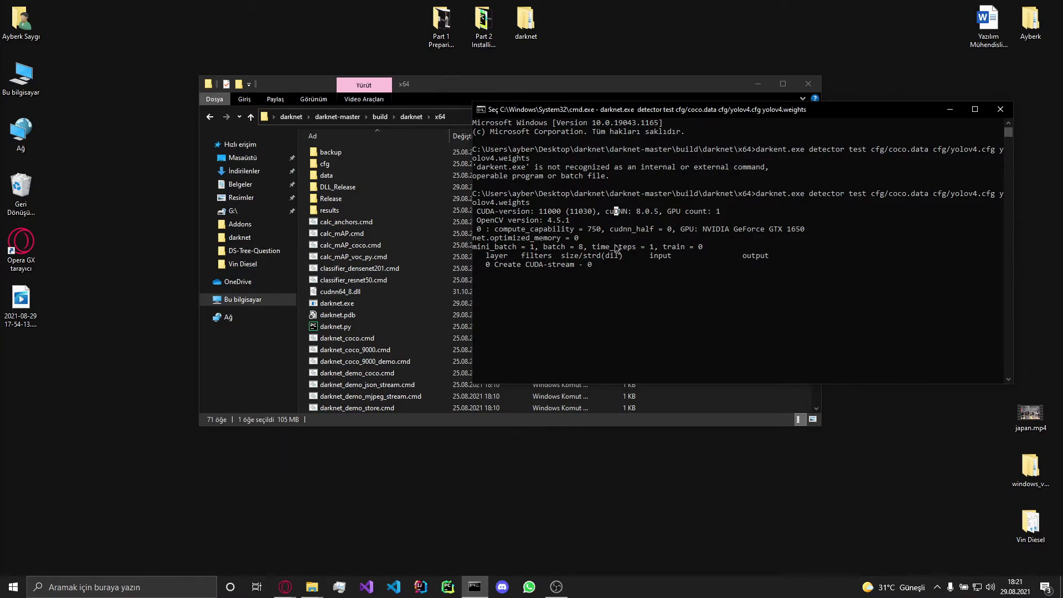
{"action": "left_click_drag", "start_coordinate": [734, 229], "coordinate": [801, 230]}
{"action": "left_click_drag", "start_coordinate": [610, 212], "coordinate": [700, 218]}
{"action": "left_click", "coordinate": [713, 212]}
{"action": "key", "text": "Escape"}
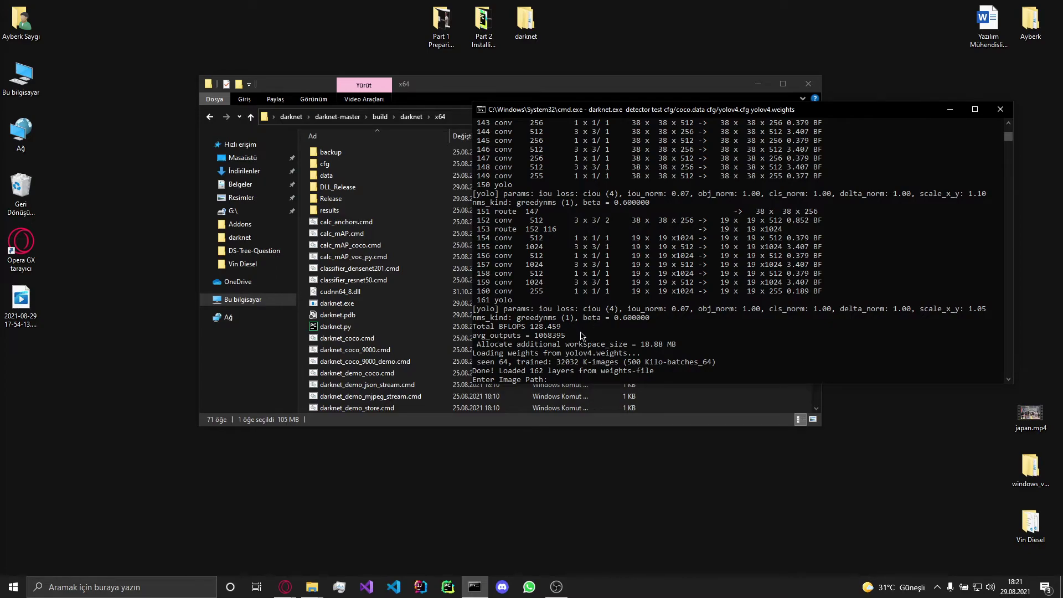
- Find the sample image in the x64 folder and run detection on dog.jpg as the image path
{"action": "scroll", "coordinate": [394, 345], "scroll_direction": "down", "scroll_amount": 9}
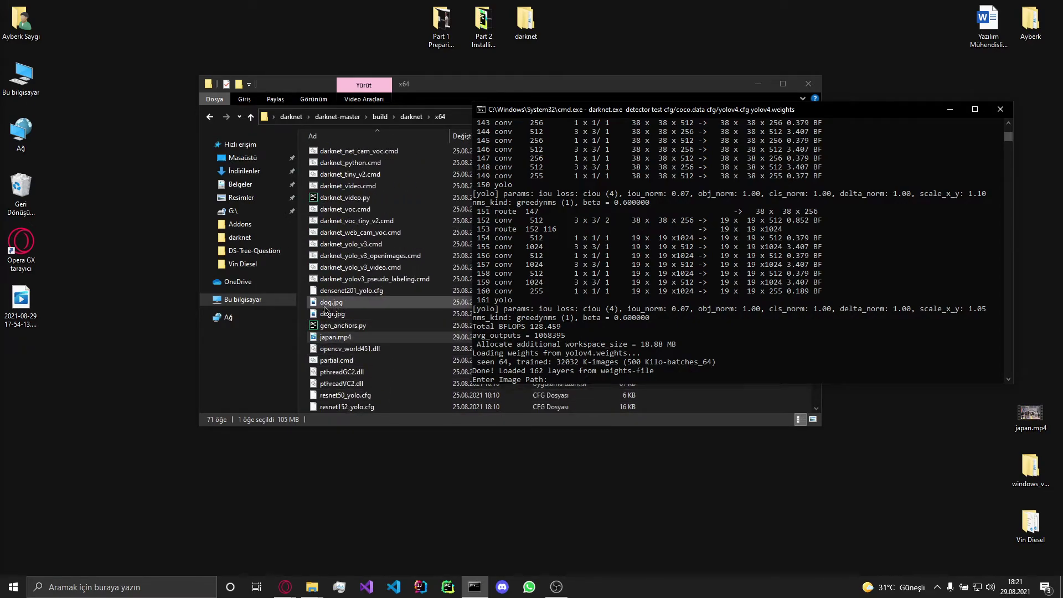
{"action": "left_click", "coordinate": [658, 355]}
{"action": "type", "text": "dog"}
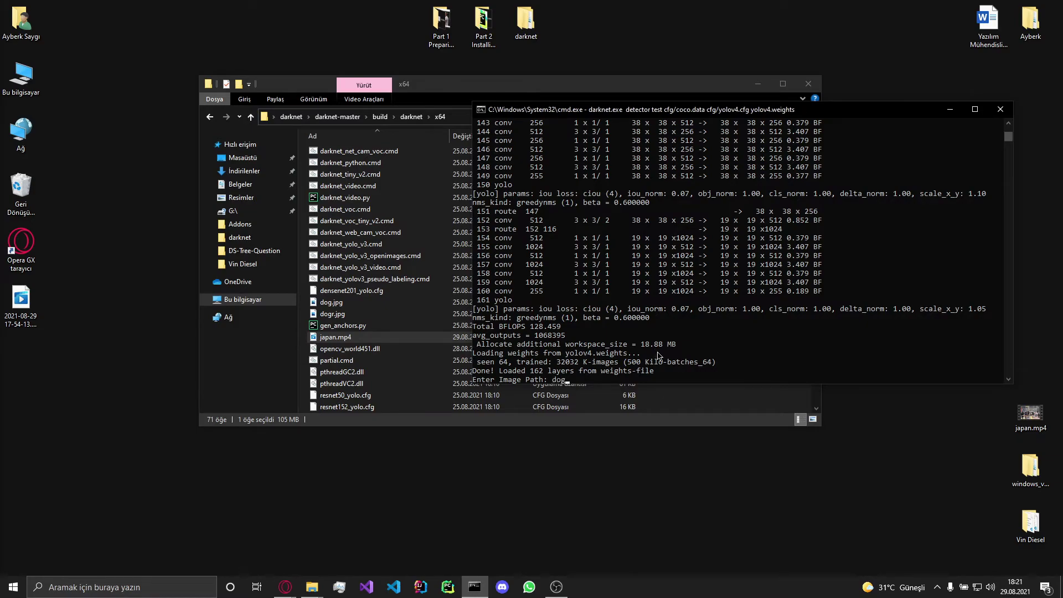
{"action": "type", "text": ".jpg"}
{"action": "key", "text": "Return"}
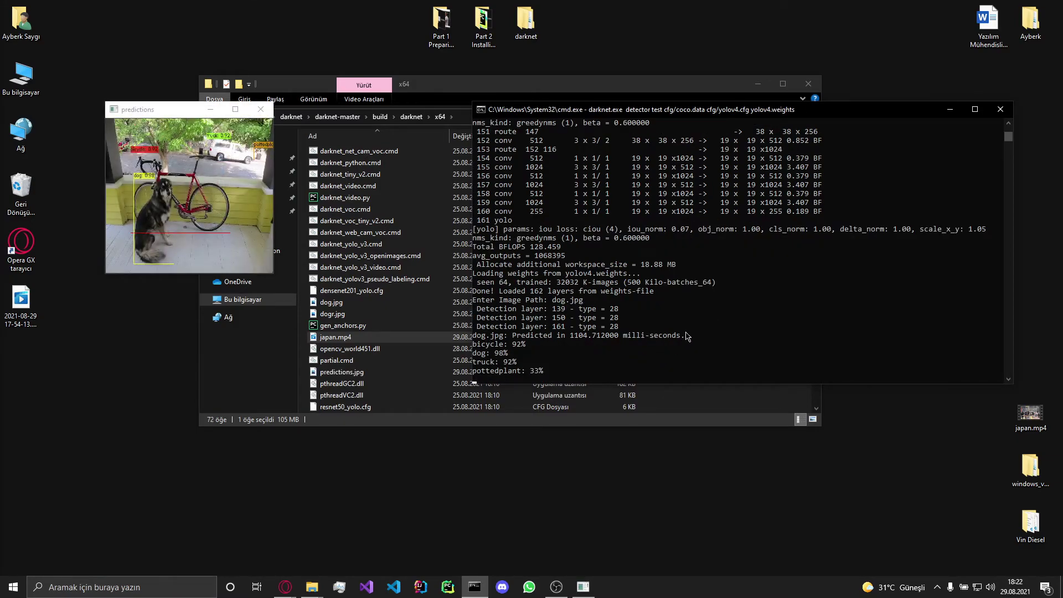
- Enlarge and reposition the predictions window to examine the objects detected in the dog image
{"action": "left_click_drag", "start_coordinate": [152, 109], "coordinate": [446, 146]}
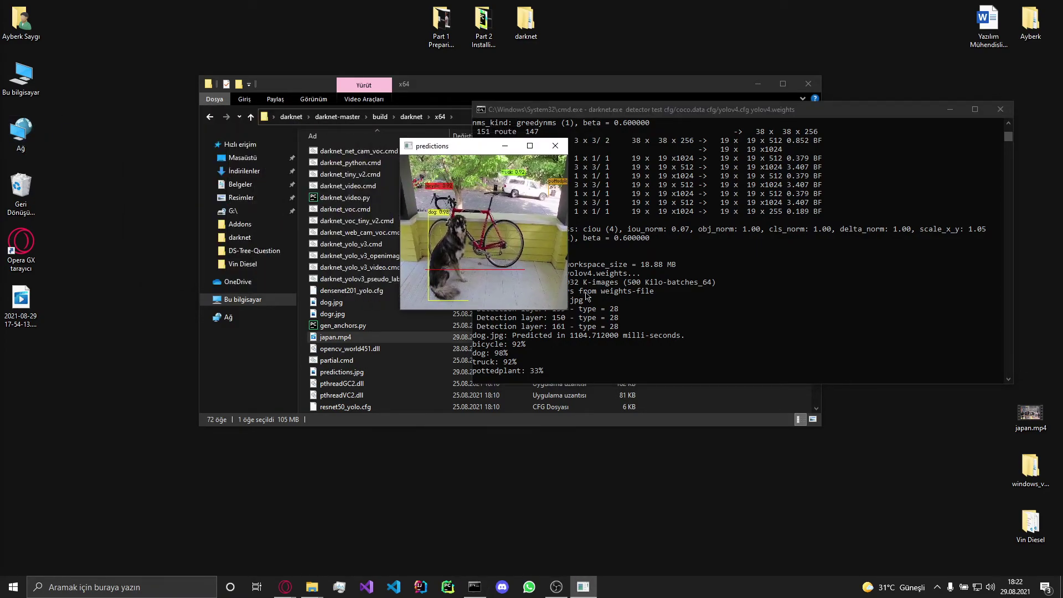
{"action": "left_click_drag", "start_coordinate": [567, 310], "coordinate": [992, 522]}
{"action": "mouse_move", "coordinate": [555, 142]}
{"action": "left_mouse_down"}
{"action": "mouse_move", "coordinate": [555, 104]}
{"action": "mouse_move", "coordinate": [555, 141]}
{"action": "left_mouse_up"}
{"action": "left_click_drag", "start_coordinate": [461, 150], "coordinate": [292, 114]}
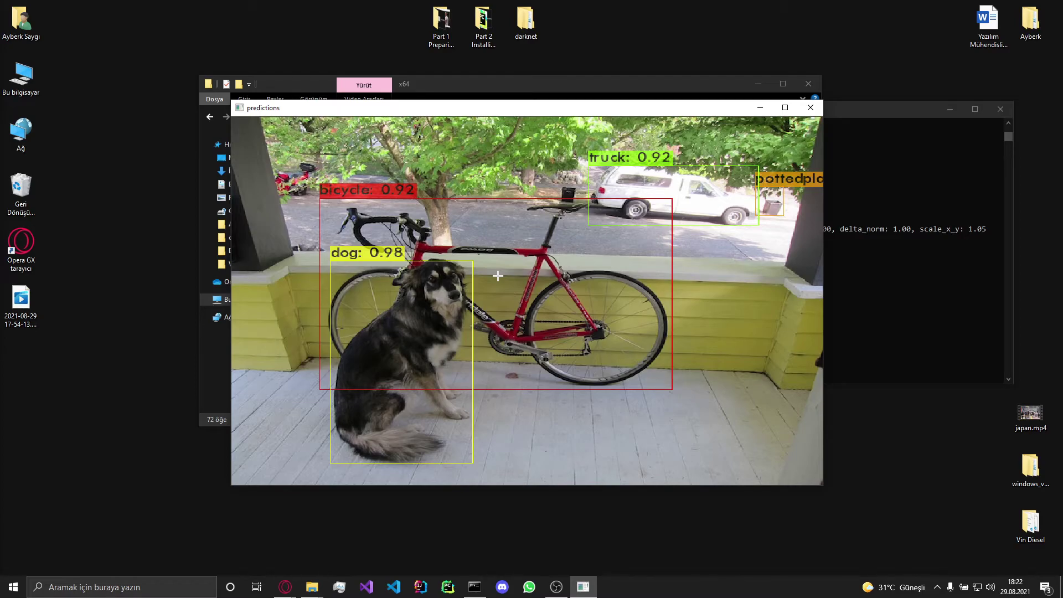
- Close the predictions image and stop the running detector to return to the command prompt
{"action": "key", "text": "Escape"}
{"action": "left_click", "coordinate": [638, 354]}
{"action": "key", "text": "Escape"}
{"action": "key", "text": "ctrl+c"}
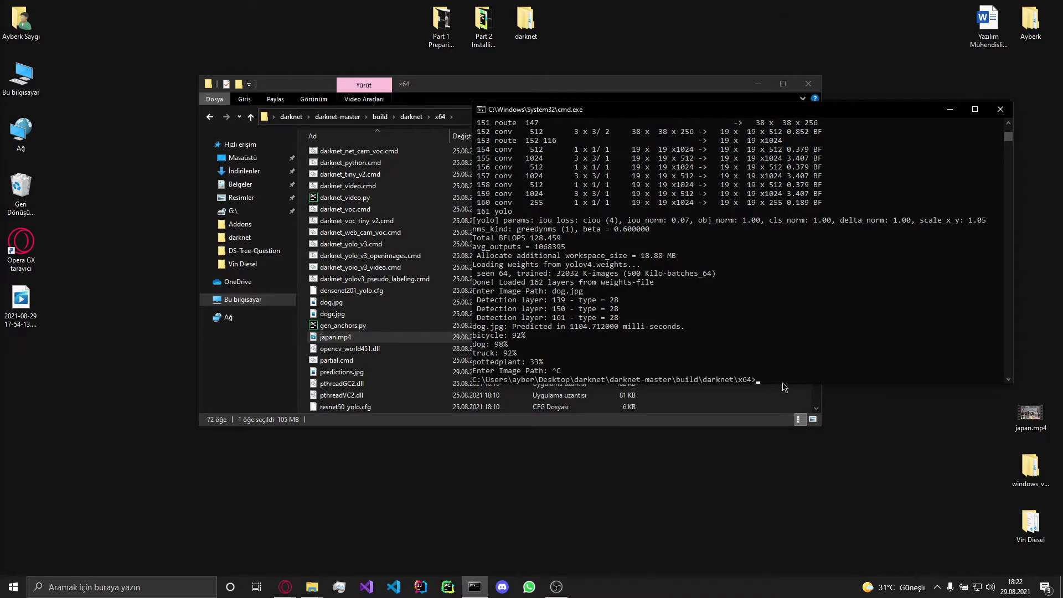
- Begin a darknet.exe detector demo command at the x64 folder prompt
{"action": "type", "text": "darknet.exe detector demo"}
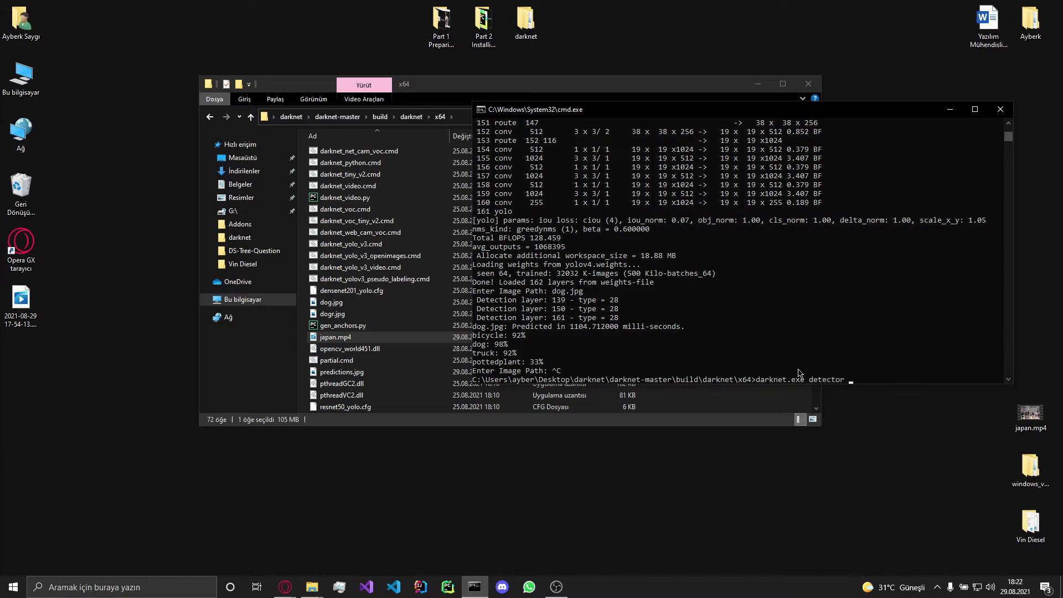